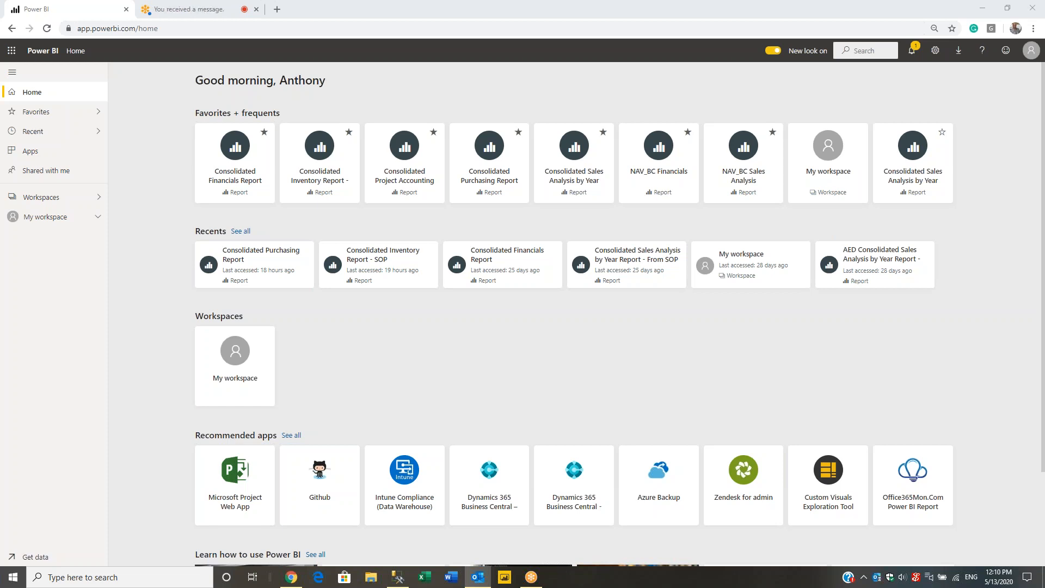
Minimize the webinar meeting invitation and bring the Power BI browser window back to full screen.
{"action": "left_click", "coordinate": [477, 577]}
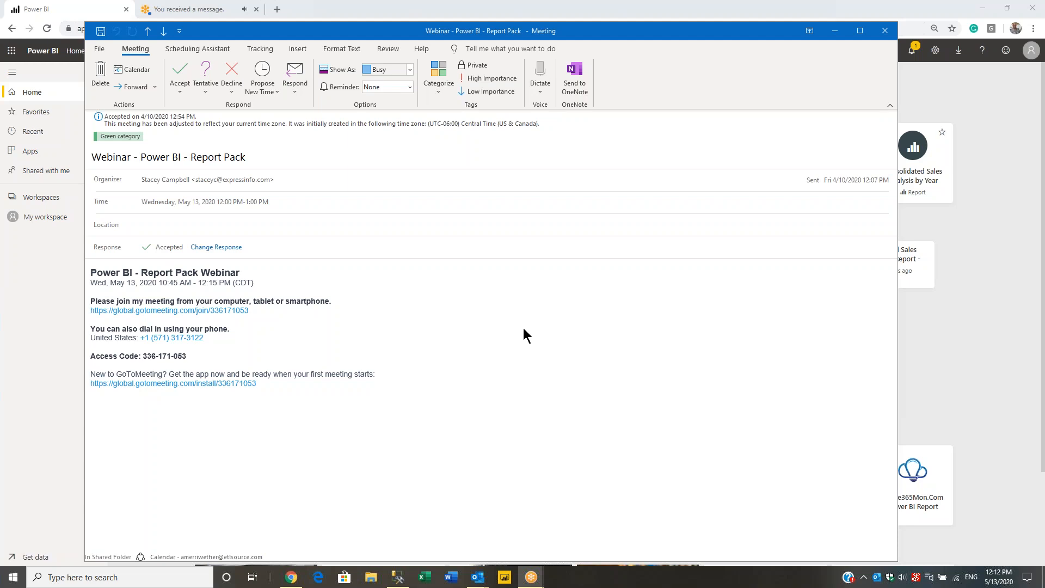
{"action": "key", "text": "alt+Tab"}
{"action": "key", "text": "alt+Tab"}
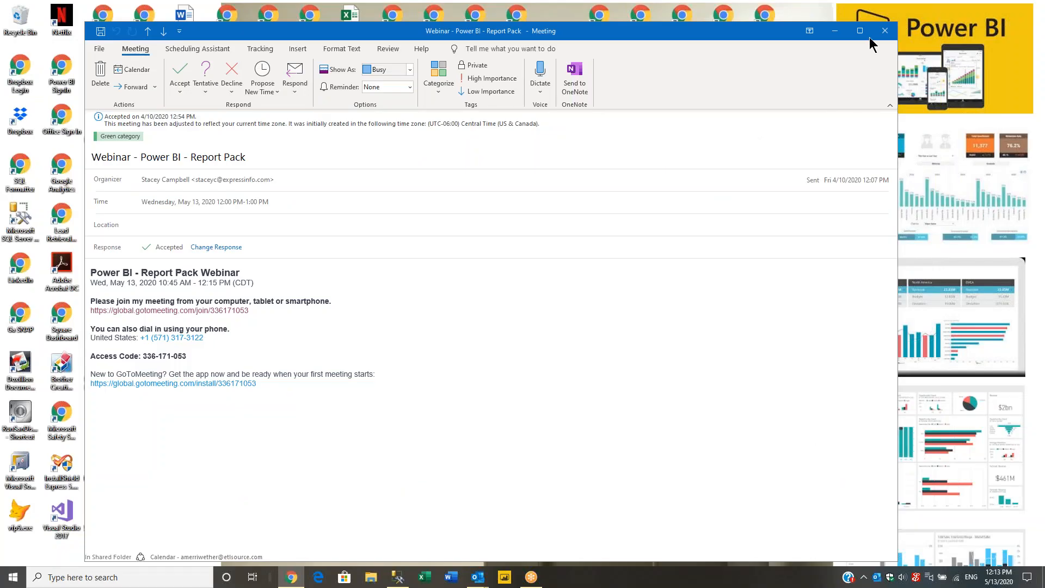
{"action": "left_click", "coordinate": [835, 37]}
{"action": "left_click_drag", "start_coordinate": [83, 205], "coordinate": [422, 21]}
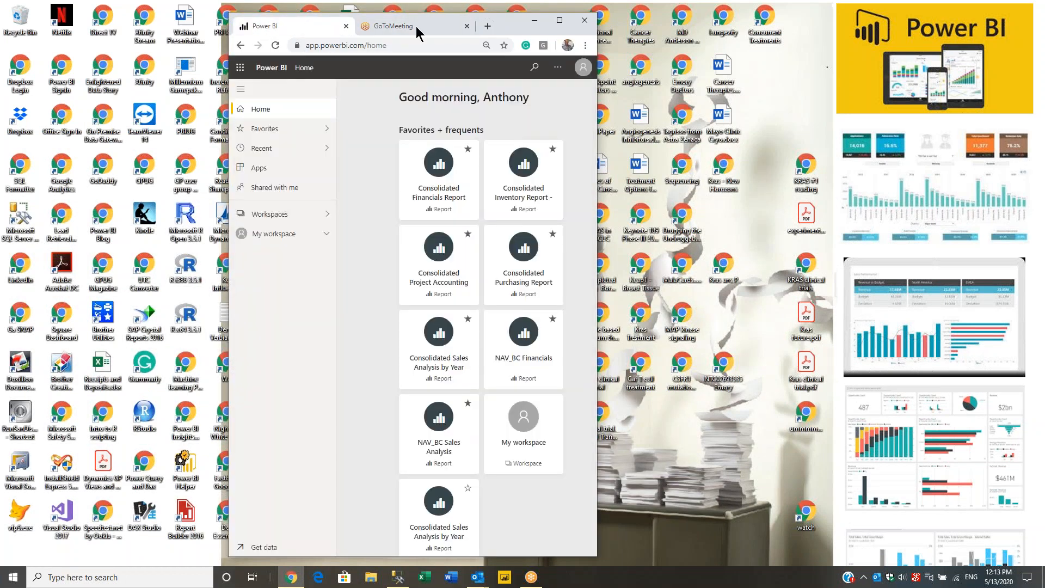
{"action": "double_click", "coordinate": [517, 29]}
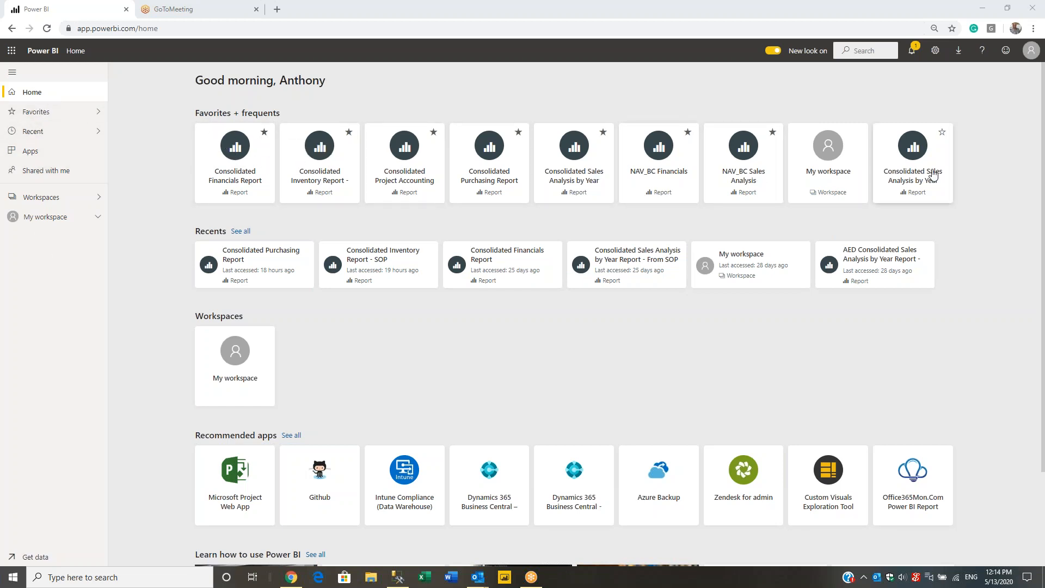
Open the Consolidated Financials Report from the favorites and go to its AR Aging page.
{"action": "left_click", "coordinate": [246, 177]}
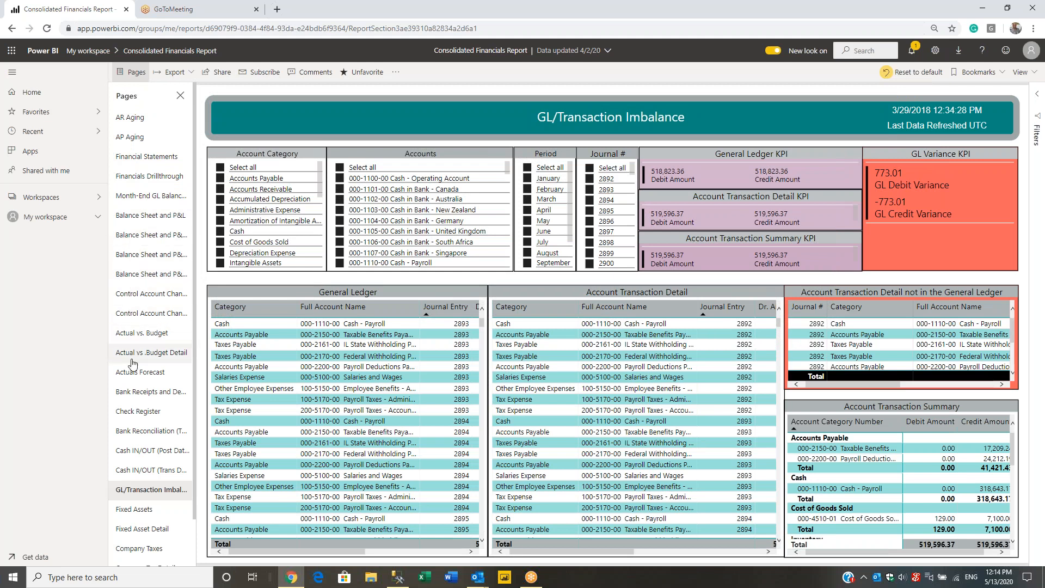
{"action": "scroll", "coordinate": [124, 506], "scroll_direction": "down", "scroll_amount": 1}
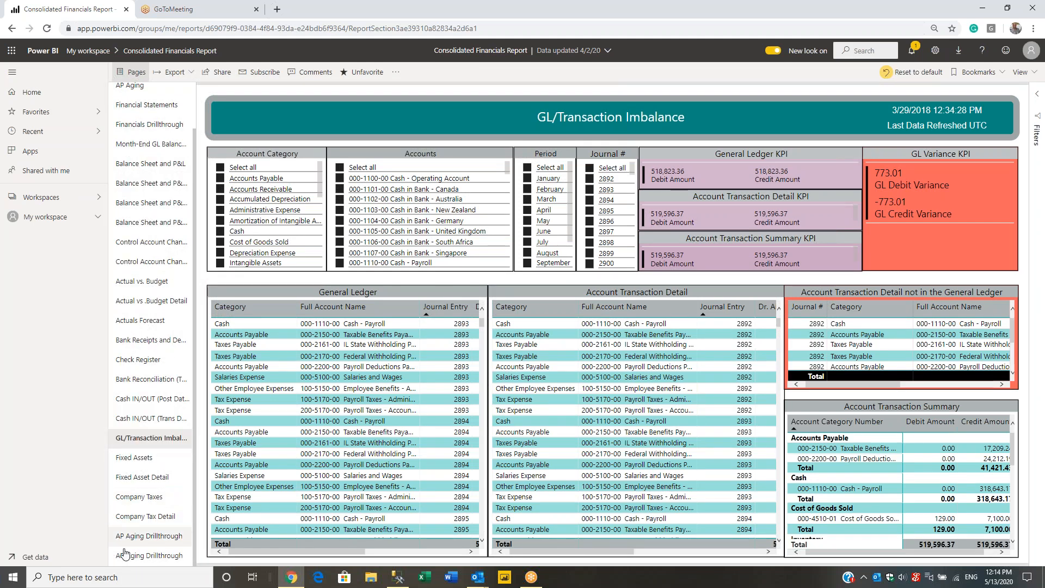
{"action": "scroll", "coordinate": [195, 248], "scroll_direction": "up", "scroll_amount": 1}
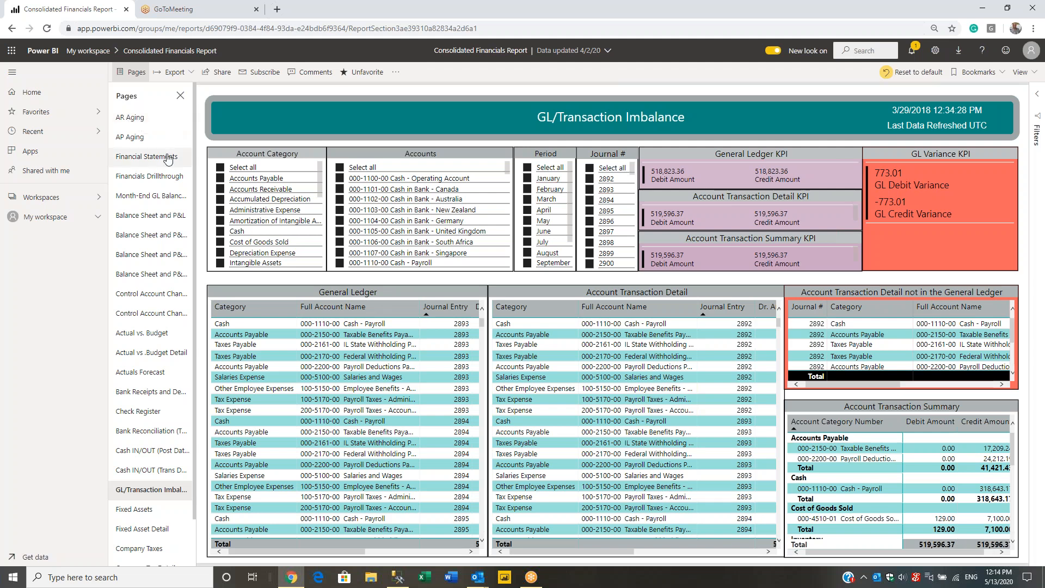
{"action": "left_click", "coordinate": [142, 118]}
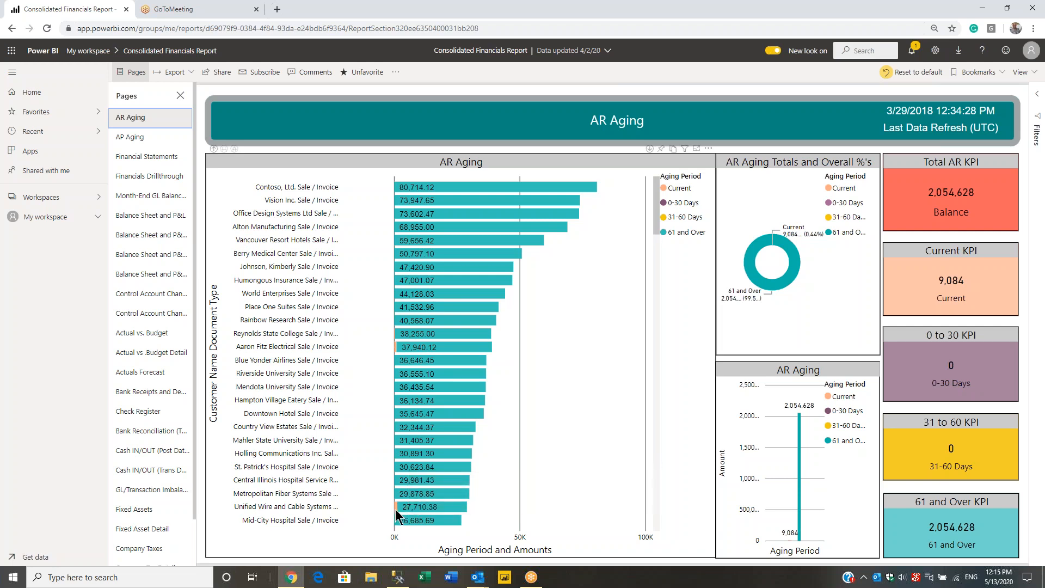
Drill the AR Aging bar chart up to customer name, and switch it to the document type level.
{"action": "mouse_move", "coordinate": [398, 514]}
{"action": "left_click", "coordinate": [214, 149]}
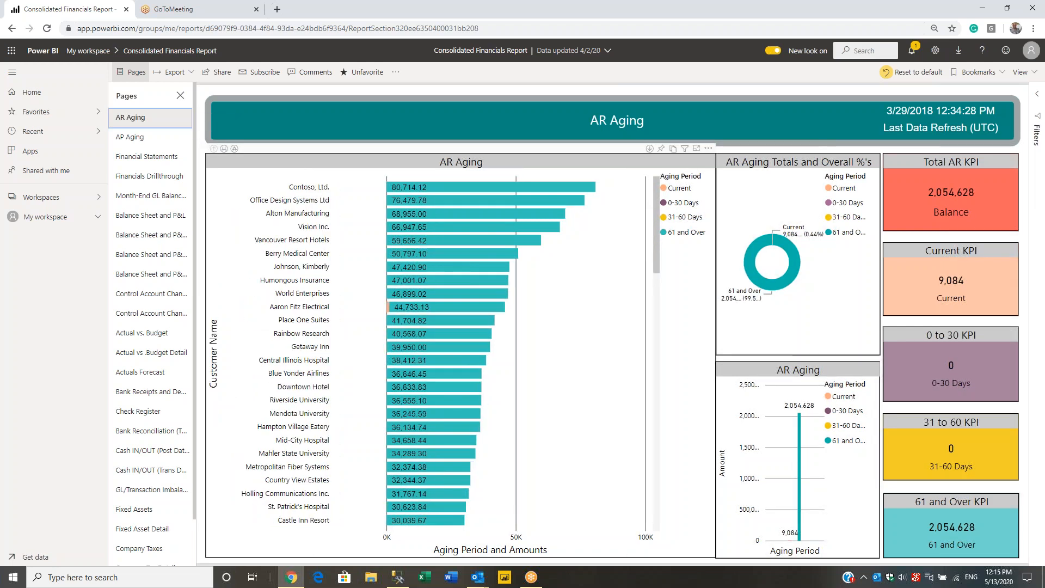
{"action": "left_click", "coordinate": [224, 149]}
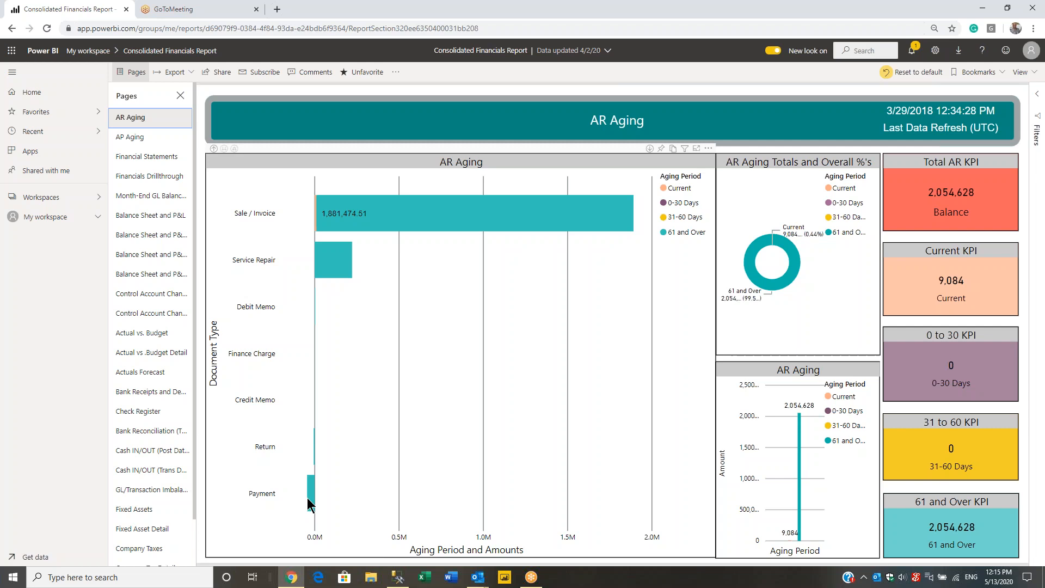
Drill through from the Sale / Invoice bar to AR Aging Drillthrough and look at the Accounts Receivable Detail table's export option.
{"action": "right_click", "coordinate": [395, 231]}
{"action": "mouse_move", "coordinate": [484, 302]}
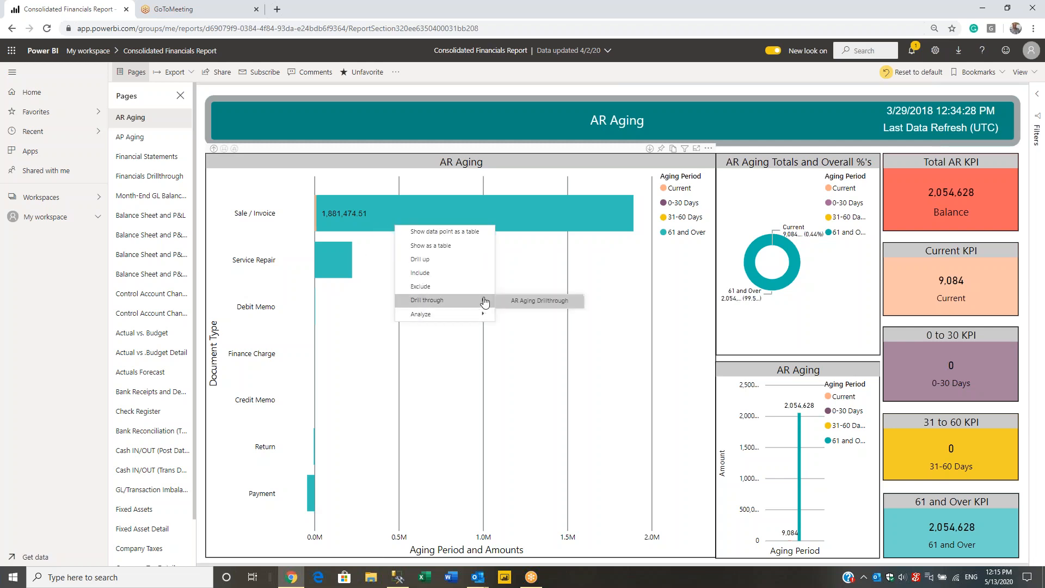
{"action": "left_click", "coordinate": [515, 302]}
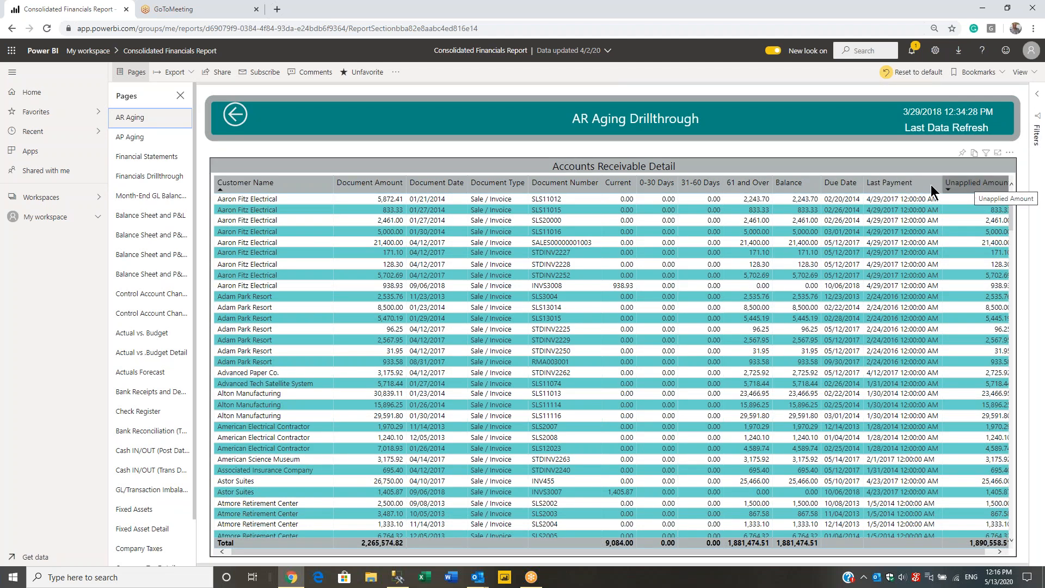
{"action": "left_click", "coordinate": [1009, 155]}
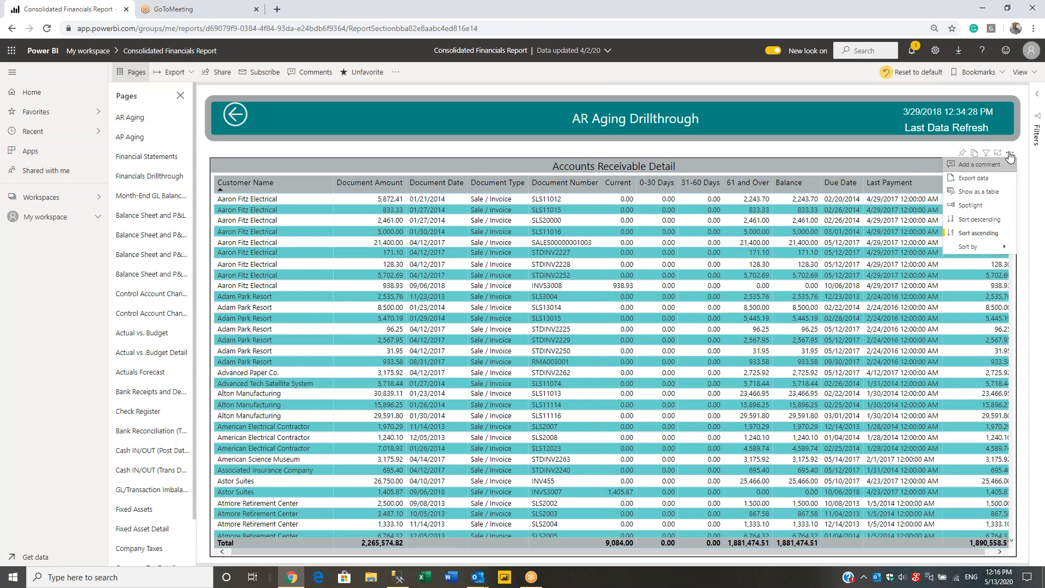
{"action": "left_click", "coordinate": [974, 179]}
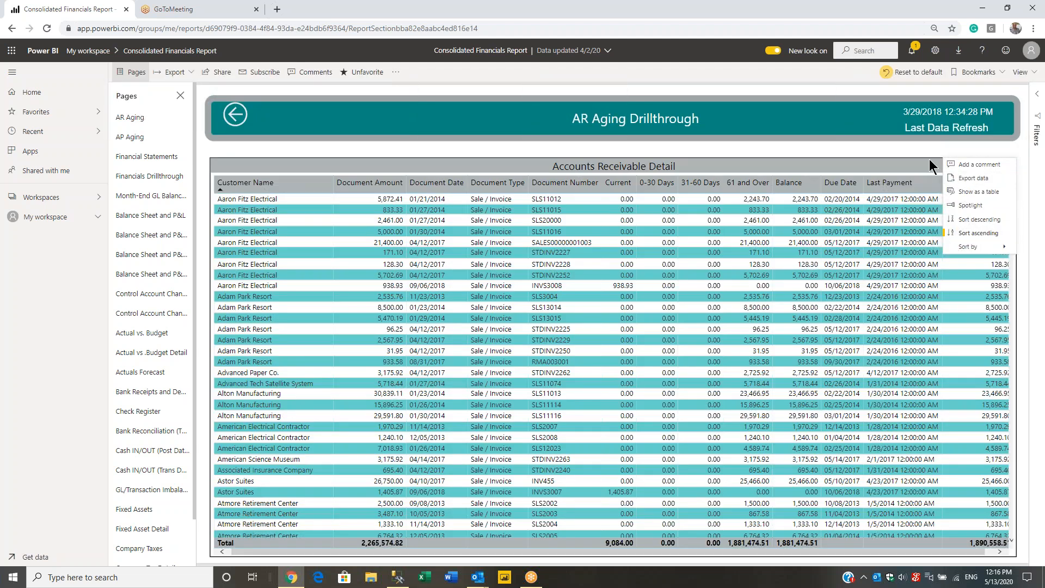
Return from the drillthrough to the AR Aging page and drill its bar chart up to customer name.
{"action": "left_click", "coordinate": [237, 115]}
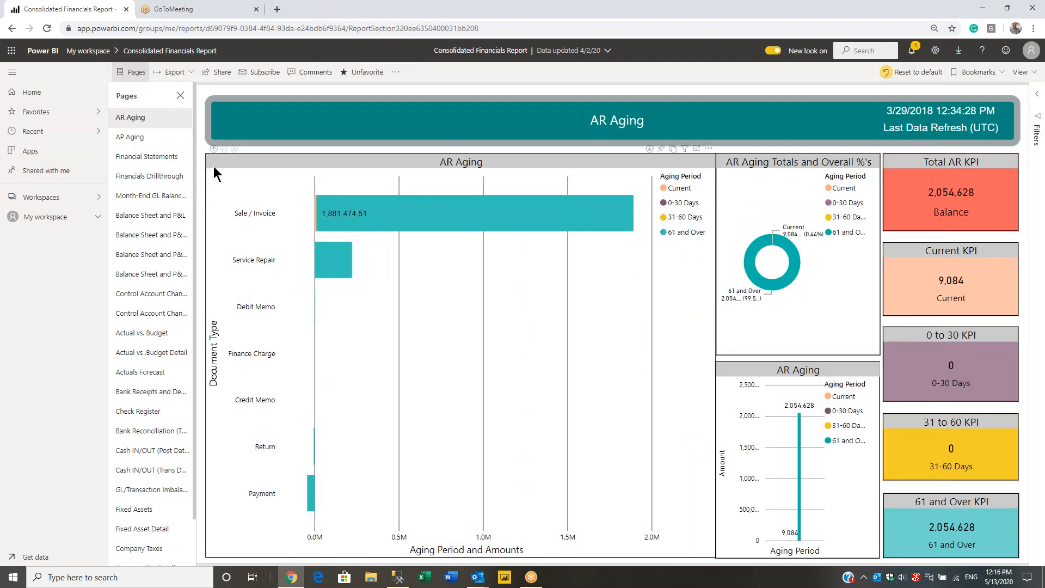
{"action": "left_click", "coordinate": [214, 149]}
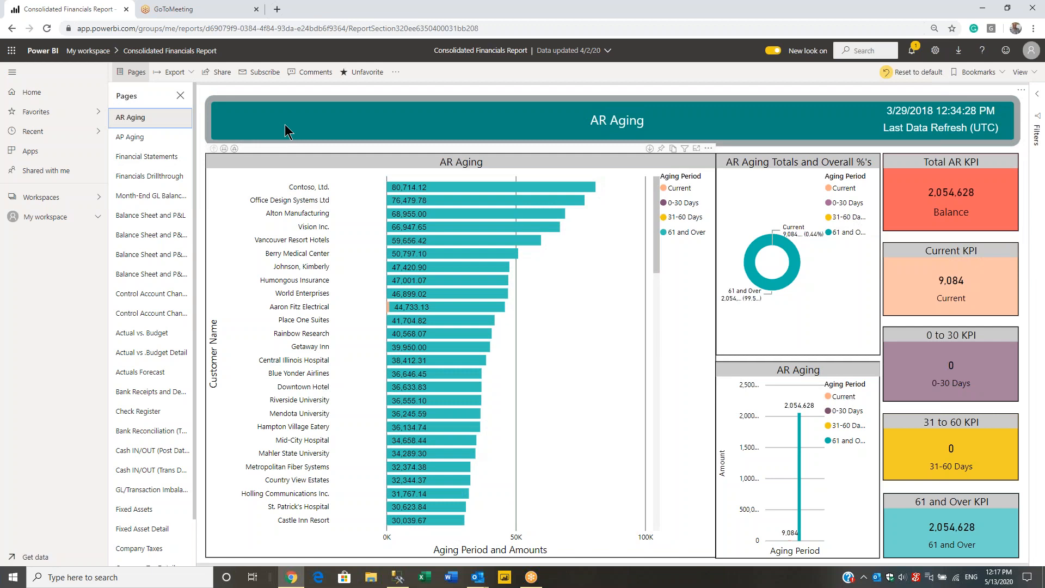
View the AP Aging and Financial Statements pages, checking the choices in the Posting Type and Fiscal Year filters.
{"action": "left_click", "coordinate": [173, 138]}
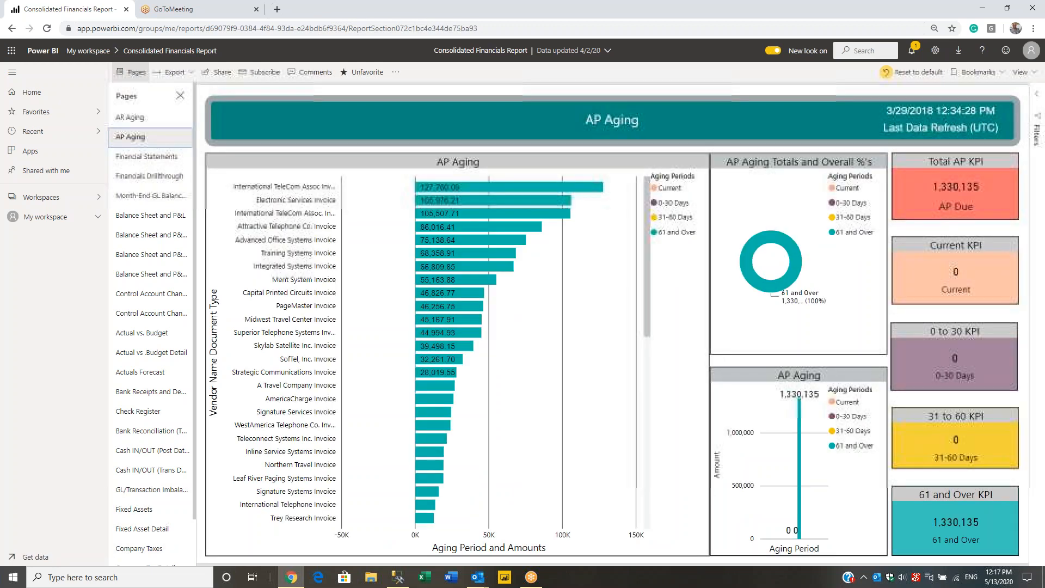
{"action": "left_click", "coordinate": [137, 158]}
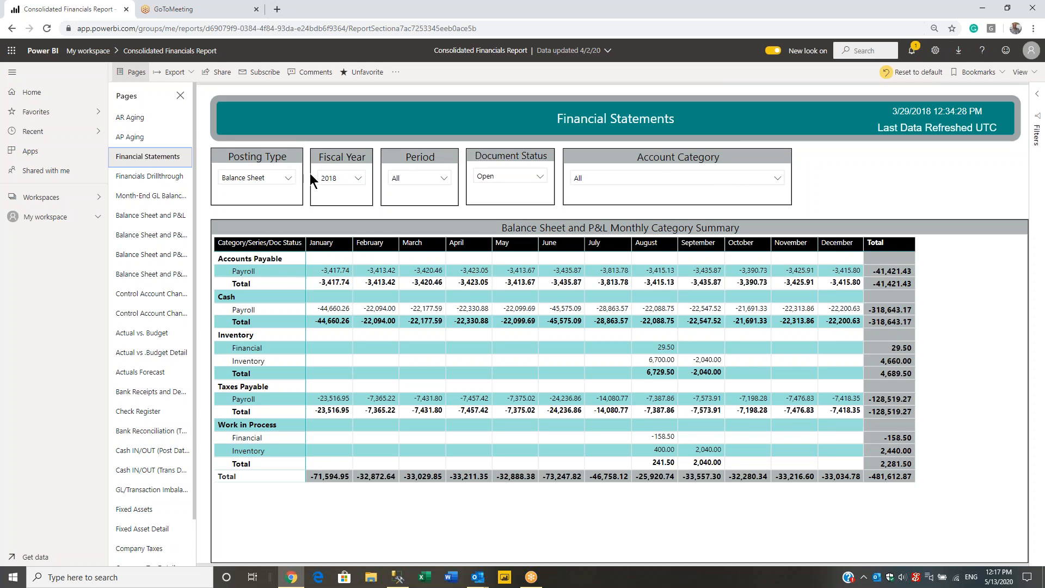
{"action": "left_click", "coordinate": [289, 178]}
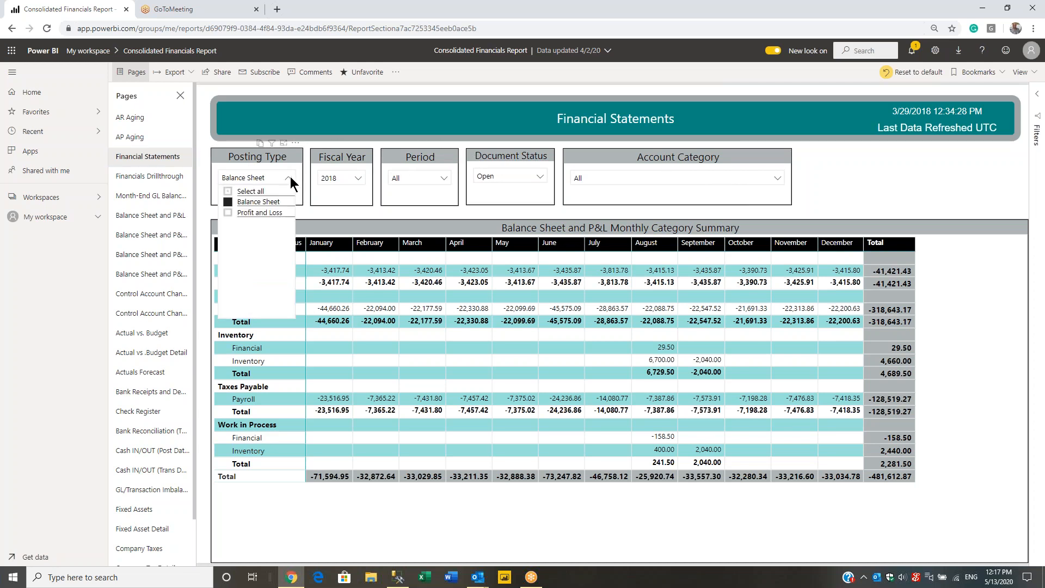
{"action": "left_click", "coordinate": [332, 174]}
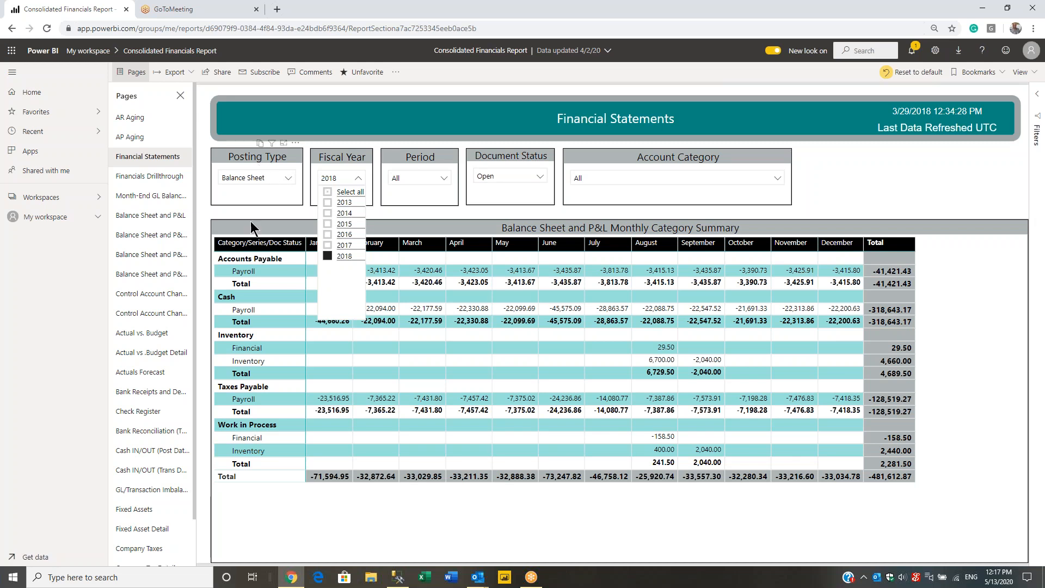
{"action": "left_click", "coordinate": [829, 176]}
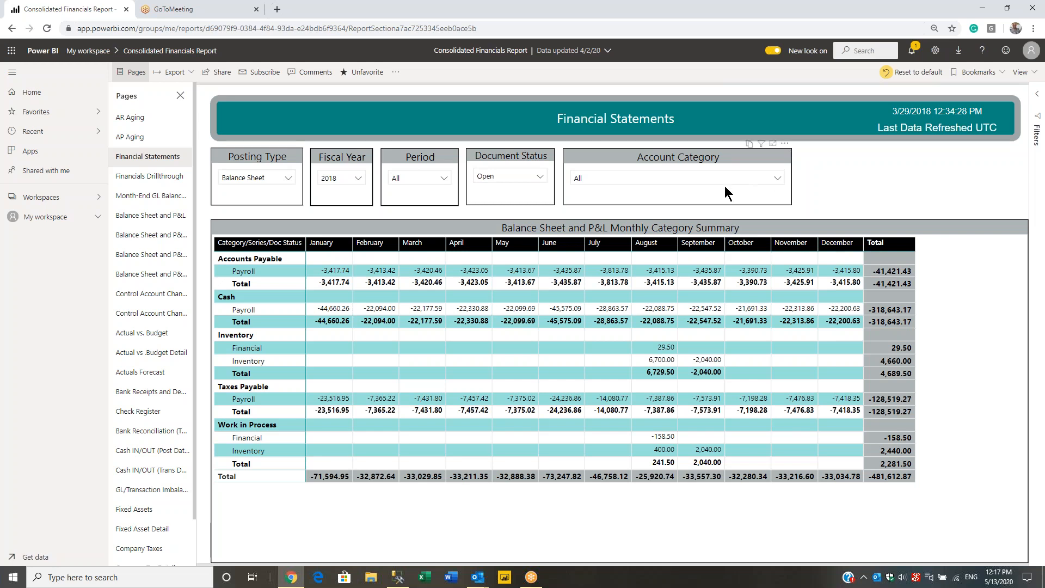
View the Month-End GL Balances and Balance Sheet and P&L pages, checking the latter's Posting Type filter choices.
{"action": "left_click", "coordinate": [146, 177]}
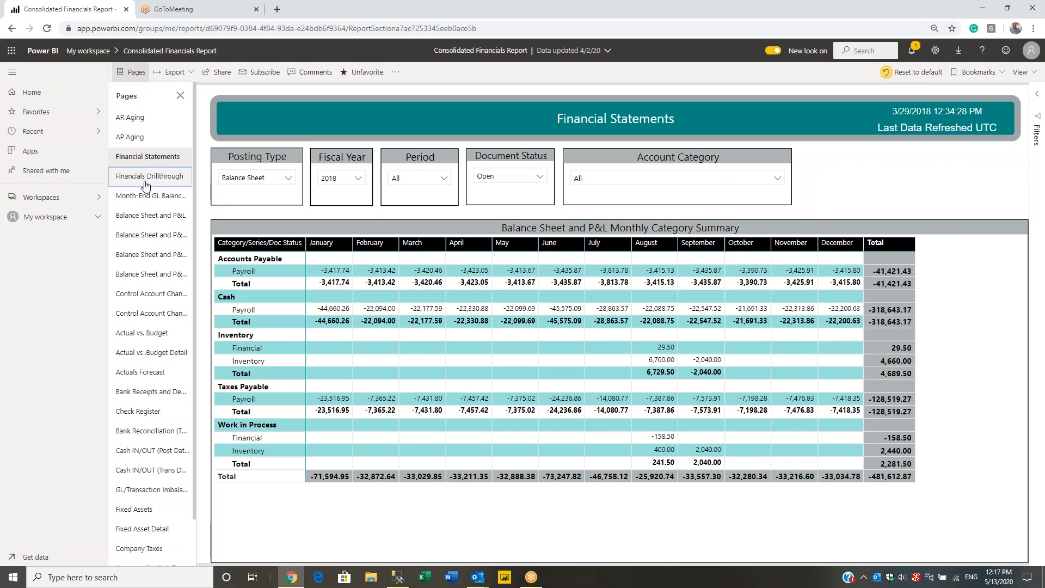
{"action": "left_click", "coordinate": [146, 195]}
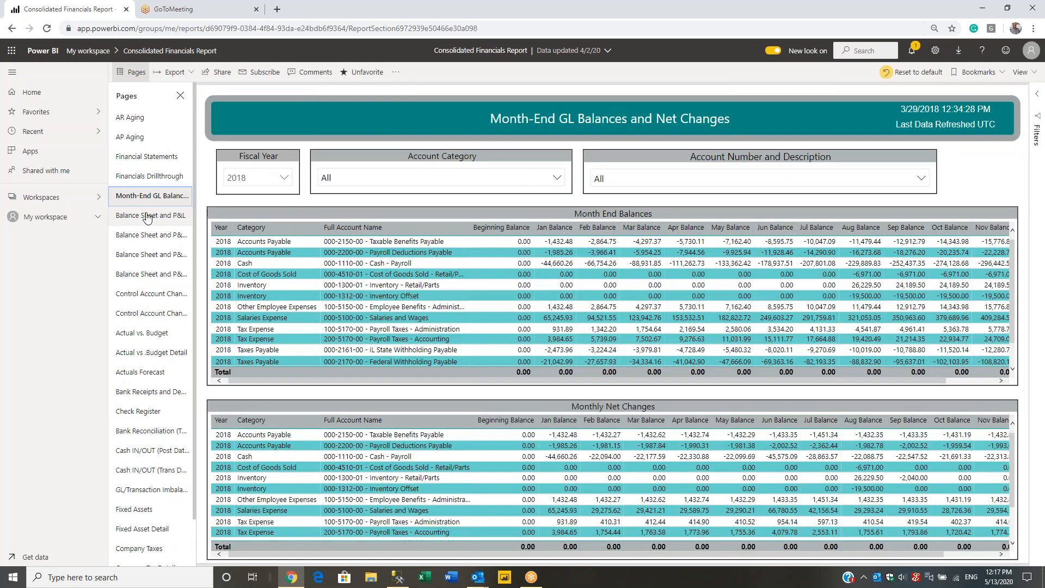
{"action": "left_click", "coordinate": [150, 215]}
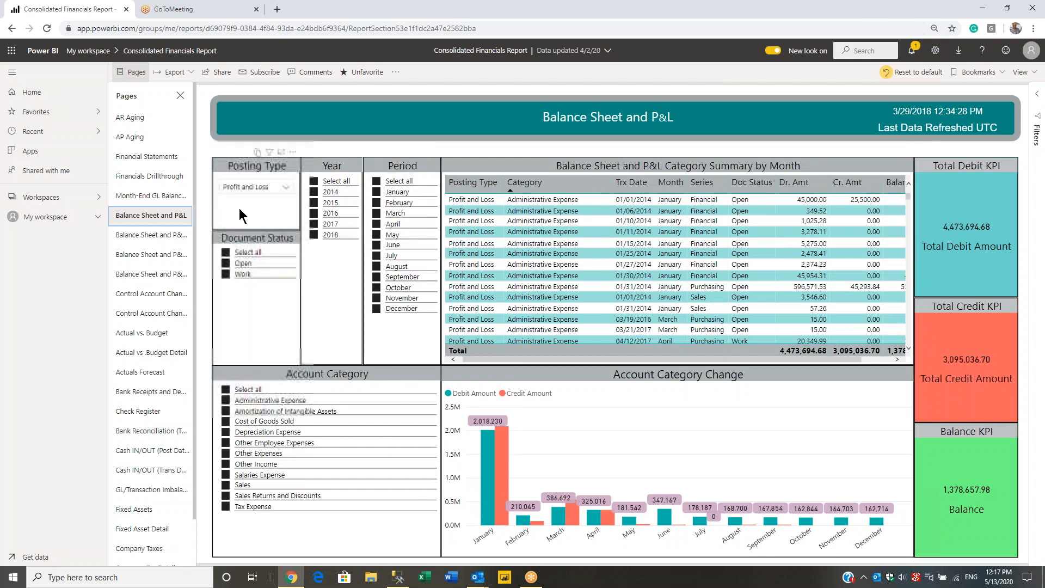
{"action": "left_click", "coordinate": [287, 187]}
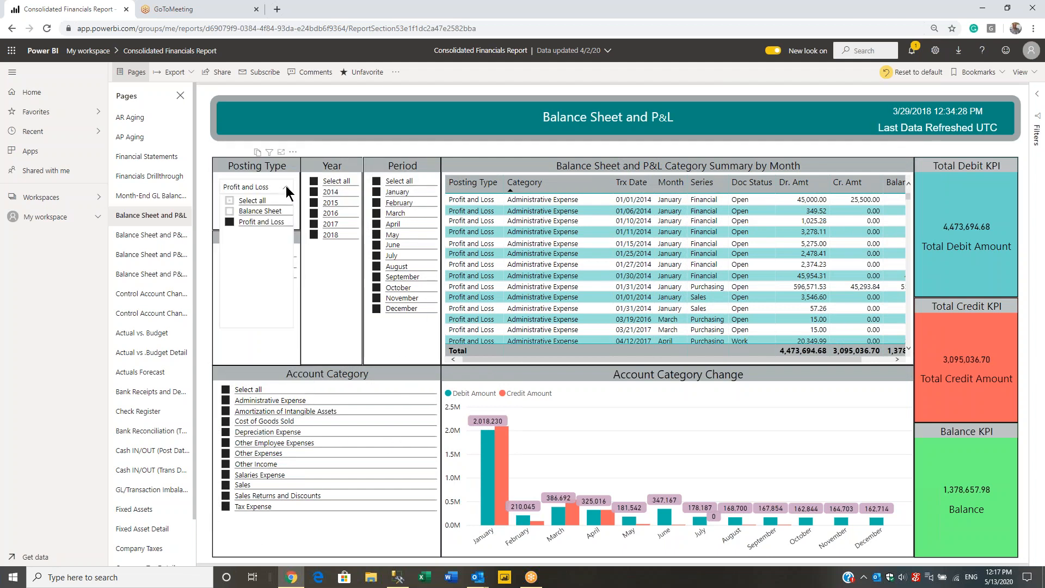
{"action": "left_click", "coordinate": [428, 145]}
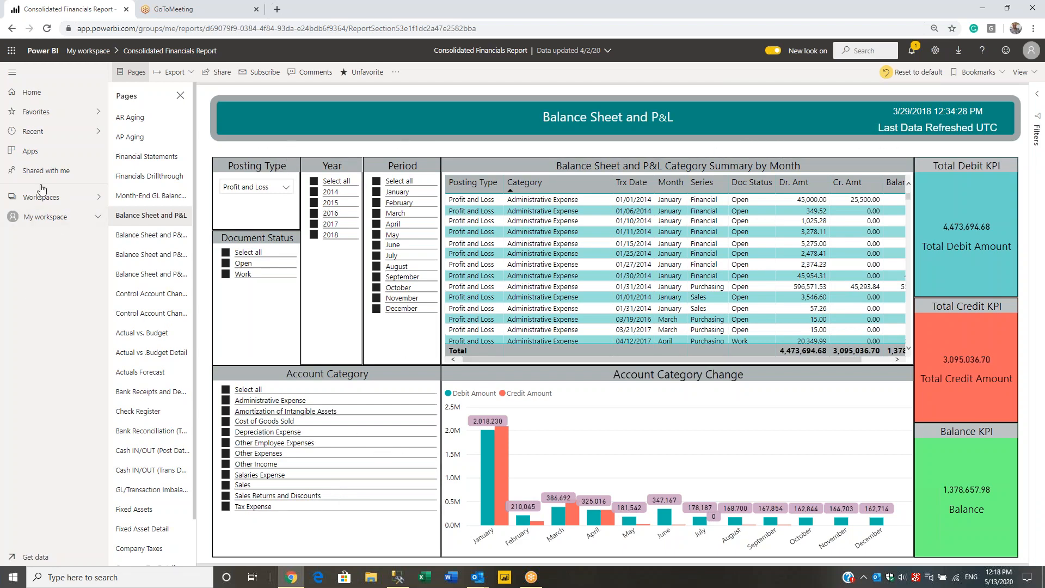
Cross-filter the AP Aging page by individual vendor bars, including Electronic Services, ending on the largest International TeleCom Assoc invoice bar.
{"action": "left_click", "coordinate": [124, 119]}
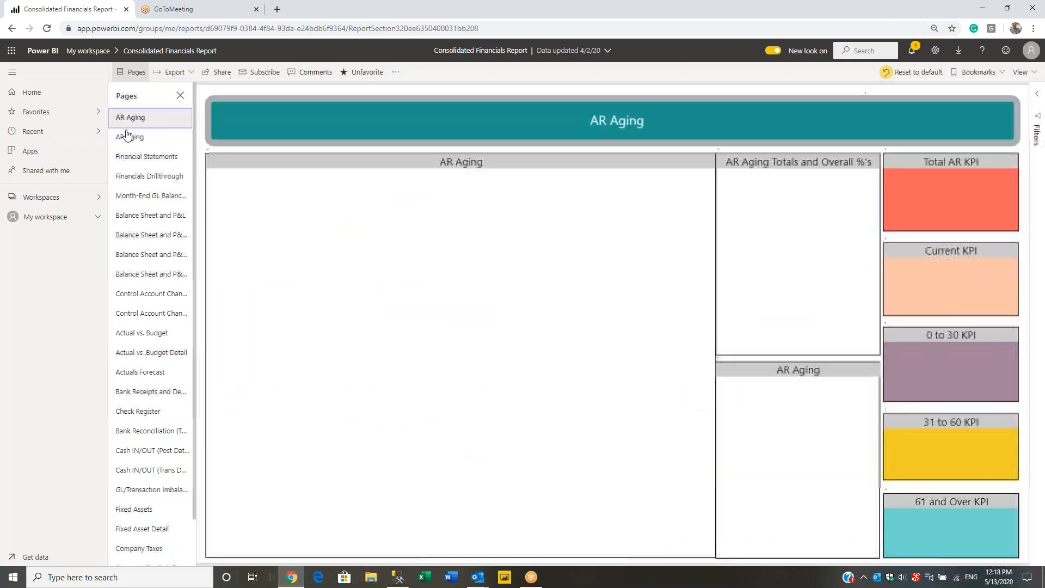
{"action": "left_click", "coordinate": [127, 140]}
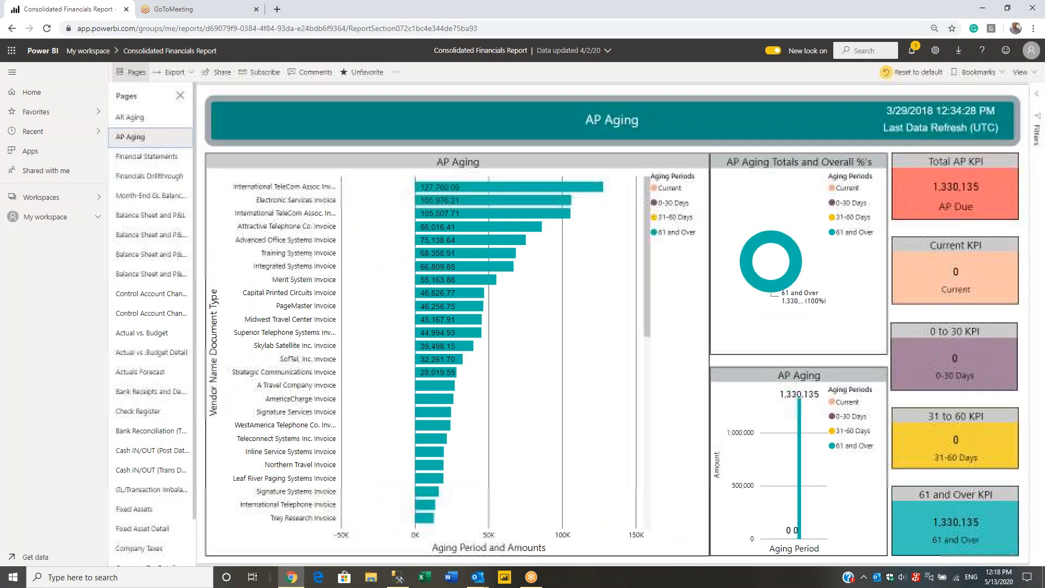
{"action": "left_click", "coordinate": [486, 188]}
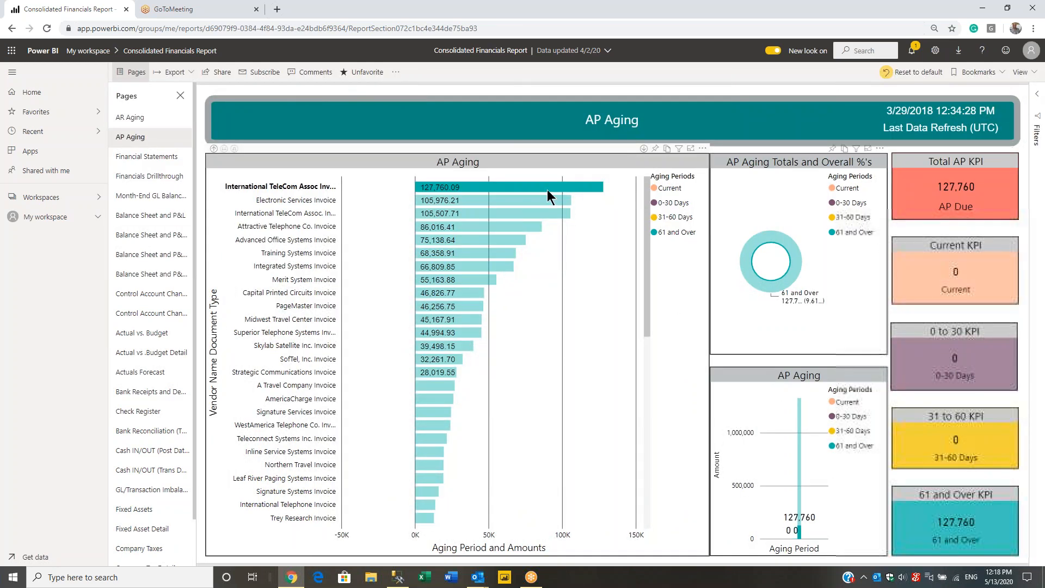
{"action": "left_click", "coordinate": [497, 201]}
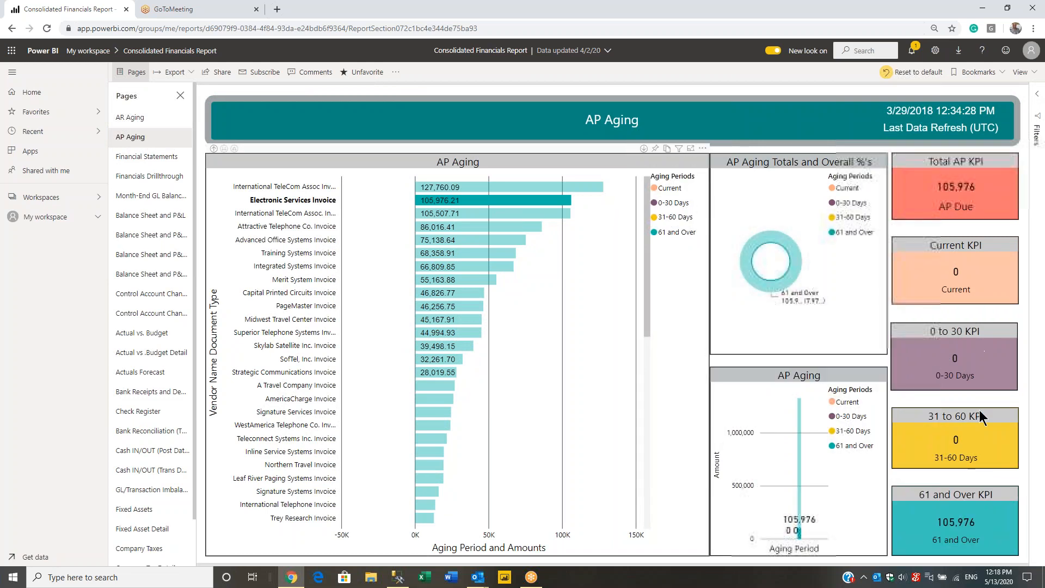
{"action": "left_click", "coordinate": [449, 356]}
{"action": "left_click", "coordinate": [467, 185]}
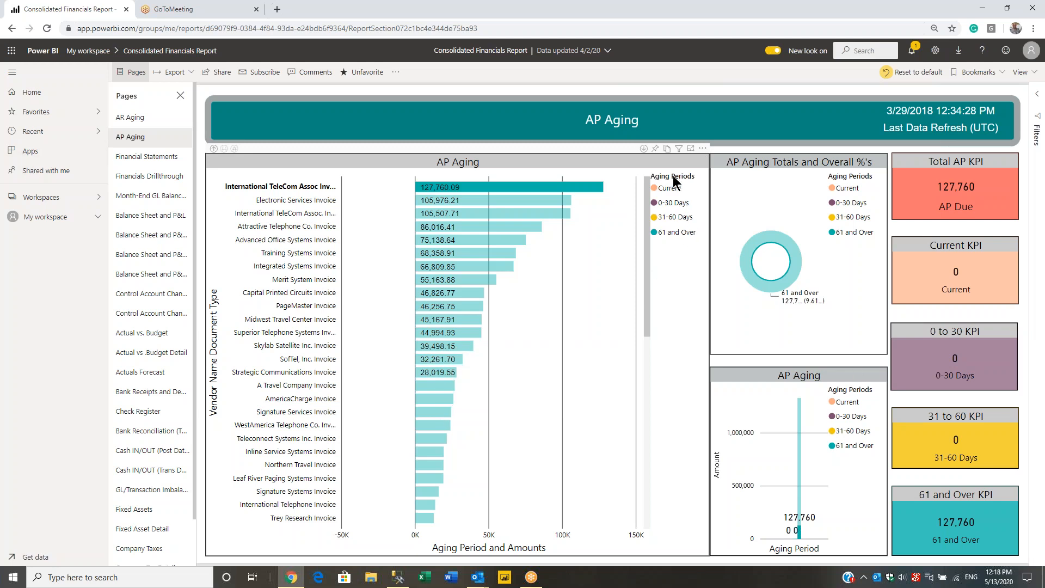
Expand the AP Aging bar chart in focus mode and show its data as a table.
{"action": "left_click", "coordinate": [703, 149]}
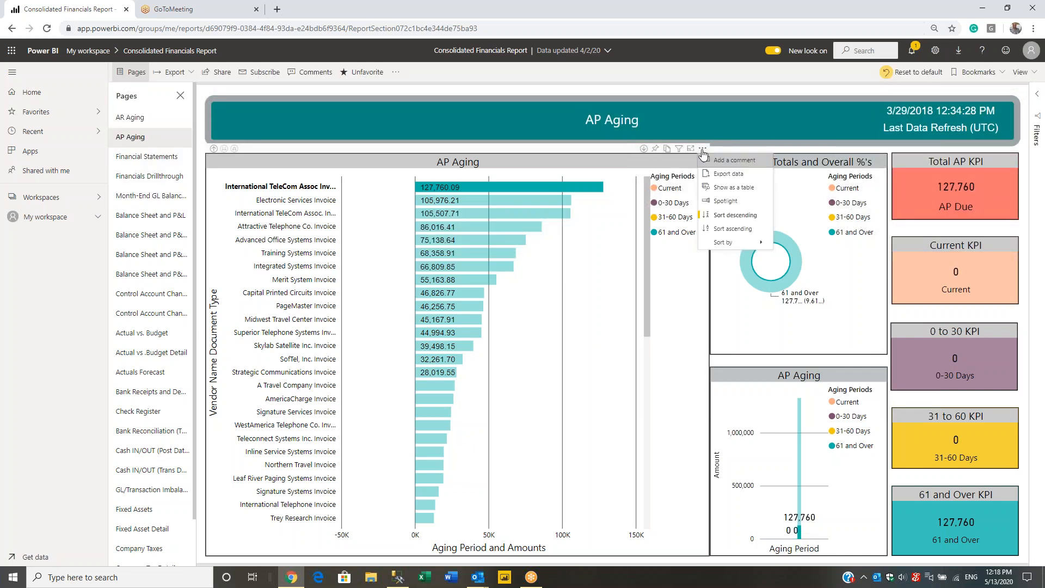
{"action": "left_click", "coordinate": [668, 158]}
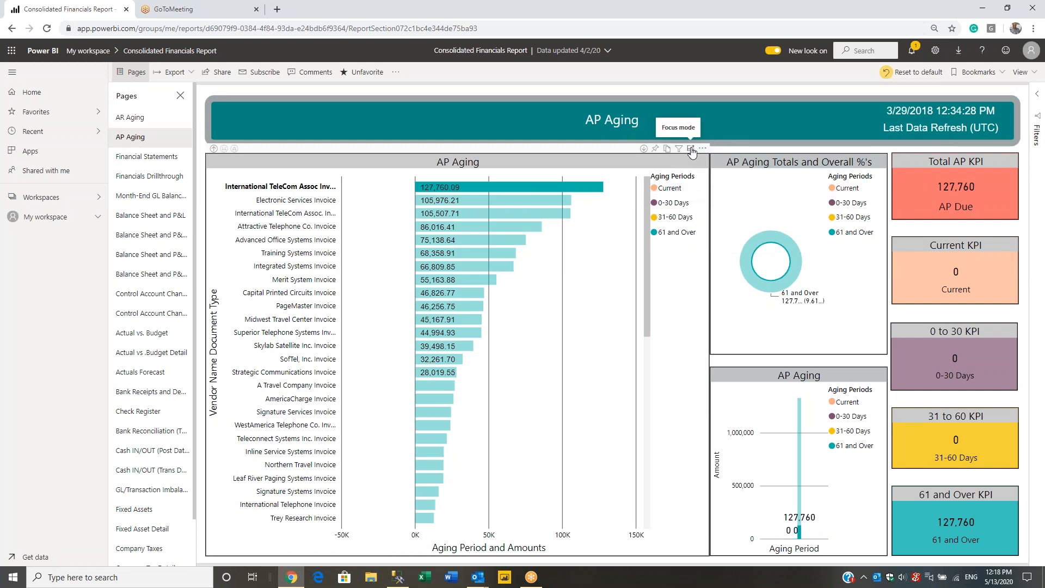
{"action": "left_click", "coordinate": [690, 150]}
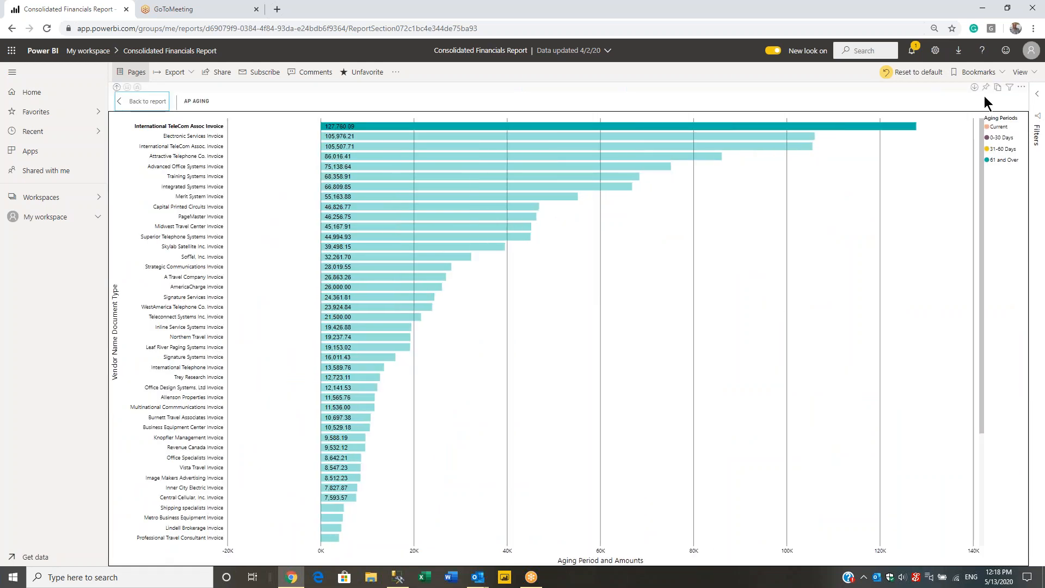
{"action": "left_click", "coordinate": [1021, 88]}
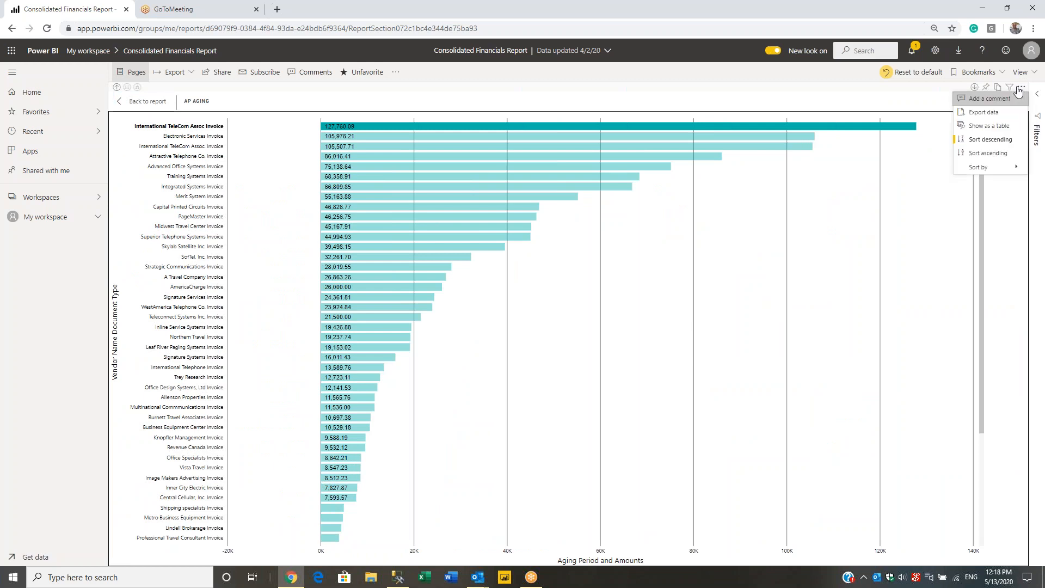
{"action": "left_click", "coordinate": [990, 126]}
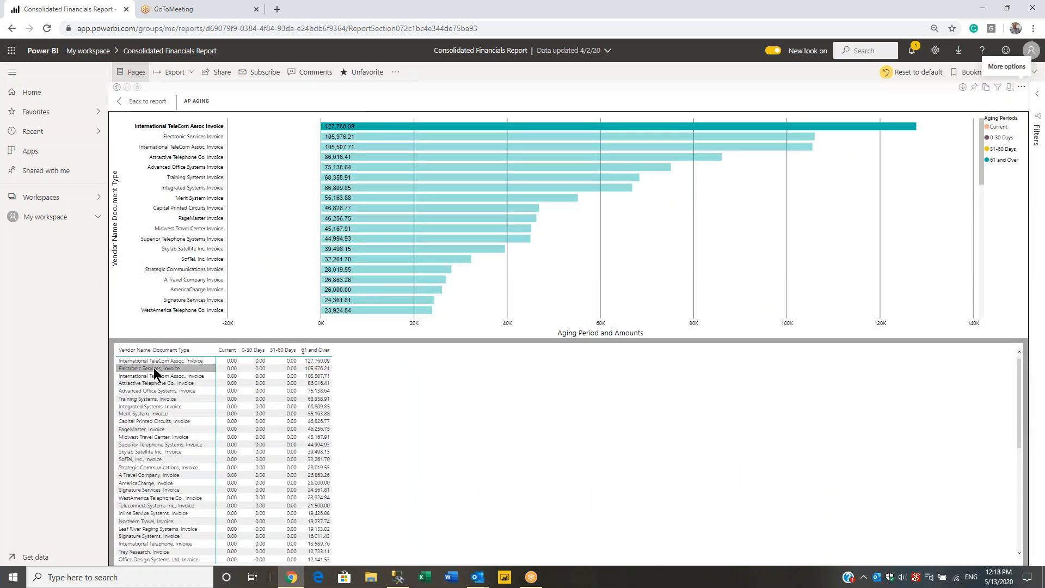
Check the data point options of the largest International TeleCom Assoc invoice bar and return from focus mode to the report.
{"action": "right_click", "coordinate": [364, 128]}
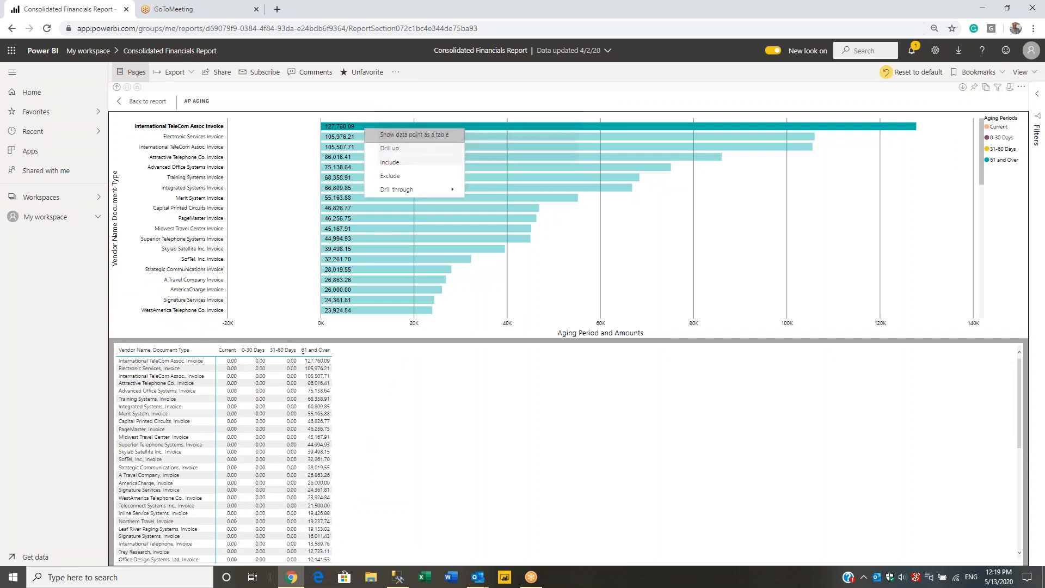
{"action": "mouse_move", "coordinate": [383, 188]}
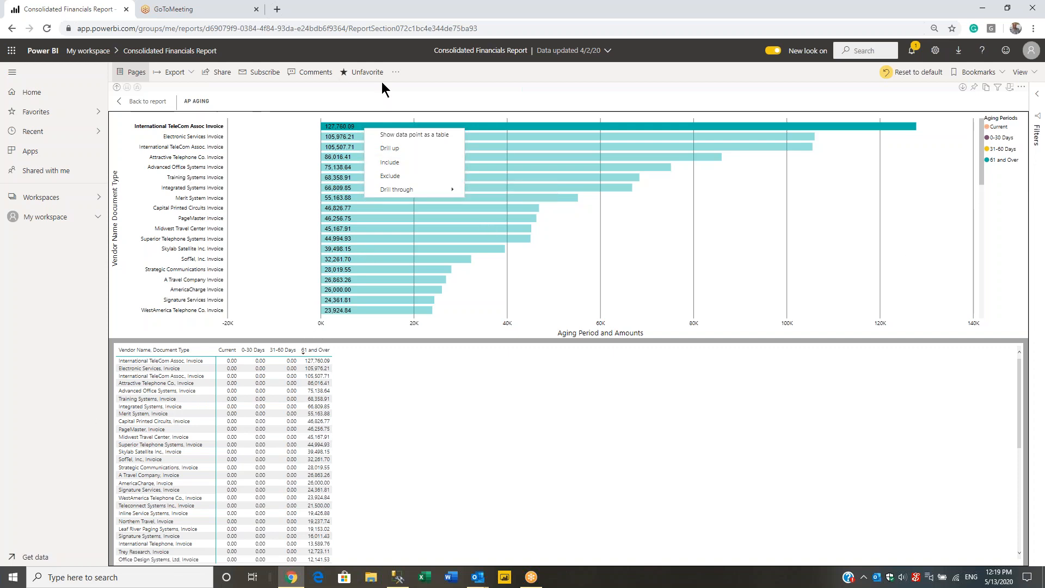
{"action": "left_click", "coordinate": [135, 103]}
{"action": "left_click", "coordinate": [135, 101]}
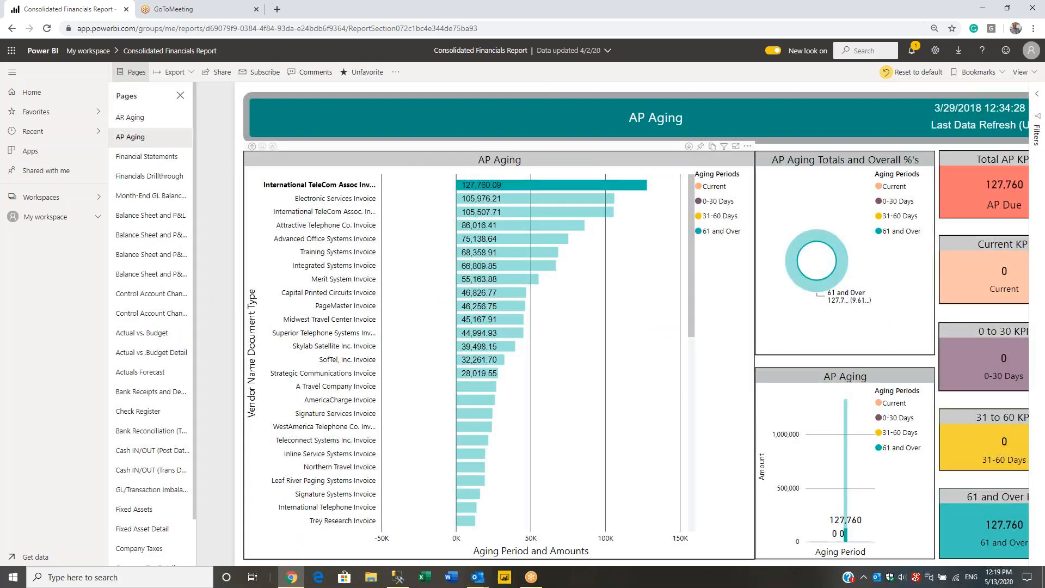
Leave and reopen the AP Aging page to clear the vendor bar selection, and look over its vendor and aging period charts.
{"action": "left_click", "coordinate": [134, 123]}
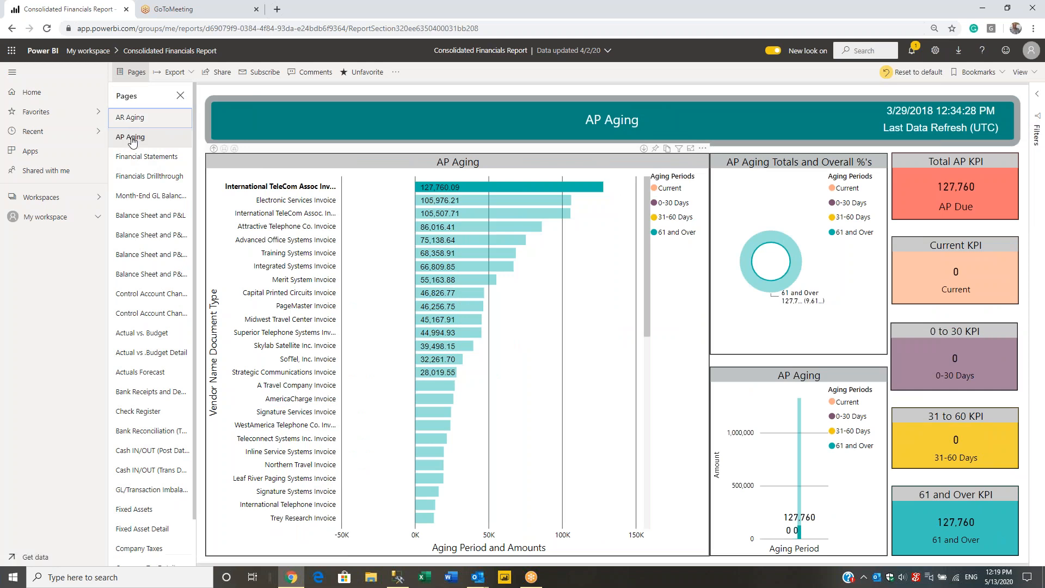
{"action": "left_click", "coordinate": [132, 137]}
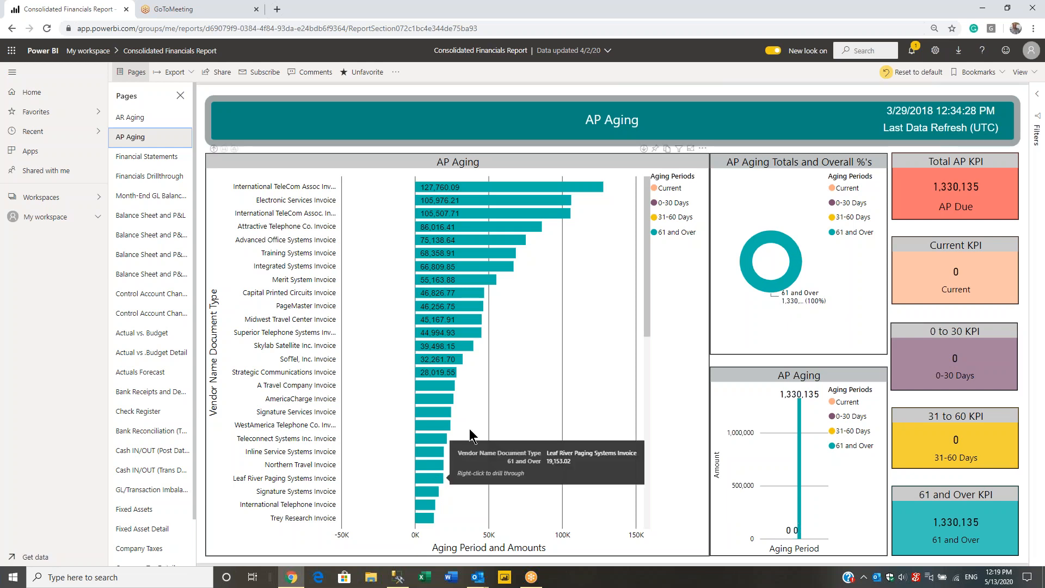
{"action": "scroll", "coordinate": [439, 401], "scroll_direction": "down", "scroll_amount": 5}
{"action": "scroll", "coordinate": [439, 402], "scroll_direction": "up", "scroll_amount": 5}
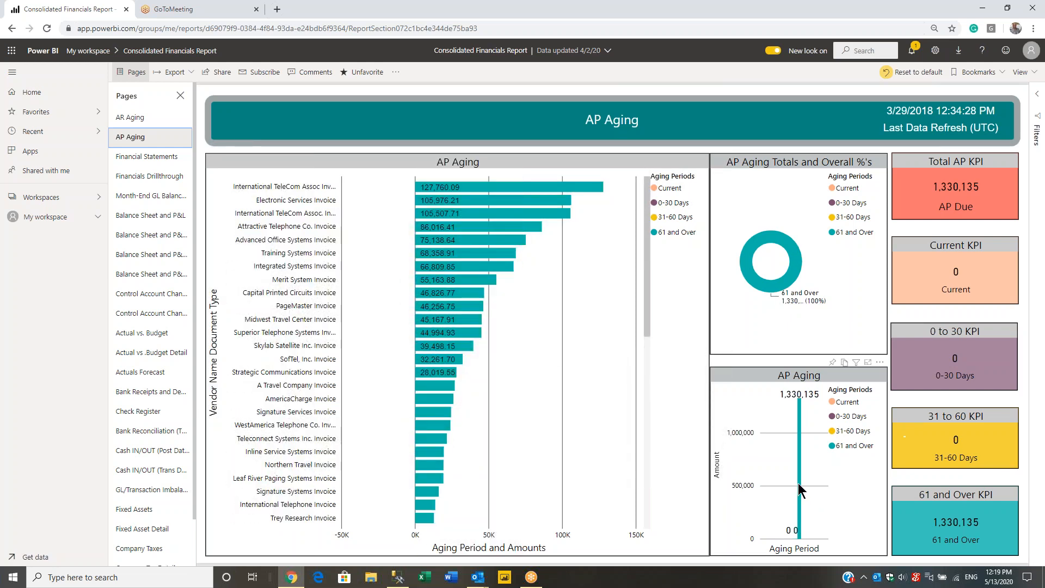
{"action": "mouse_move", "coordinate": [798, 485]}
Open the Financial Statements page and filter it to the Profit and Loss posting type.
{"action": "left_click", "coordinate": [145, 156]}
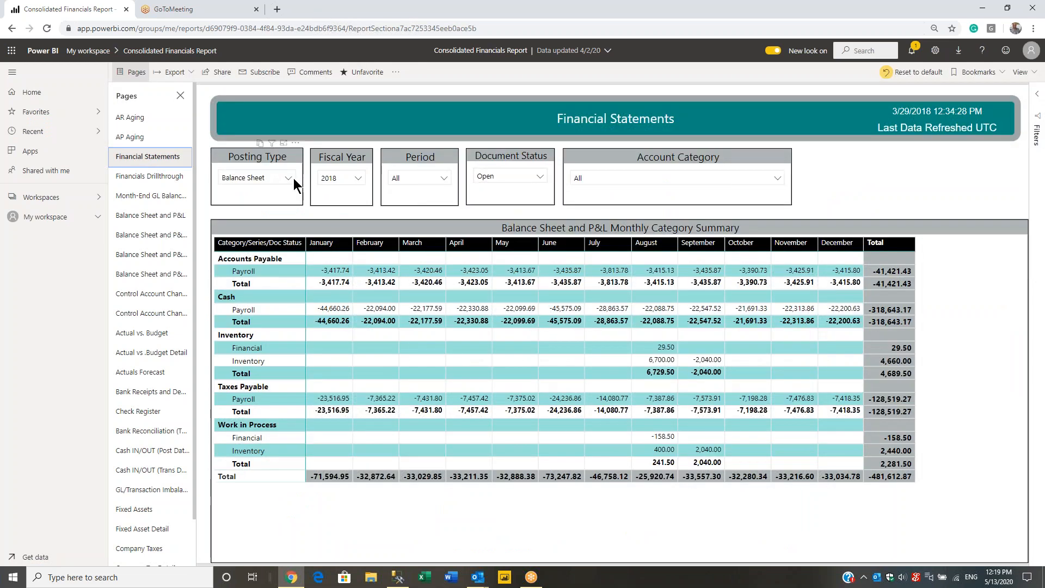
{"action": "left_click", "coordinate": [293, 178]}
{"action": "left_click", "coordinate": [272, 214]}
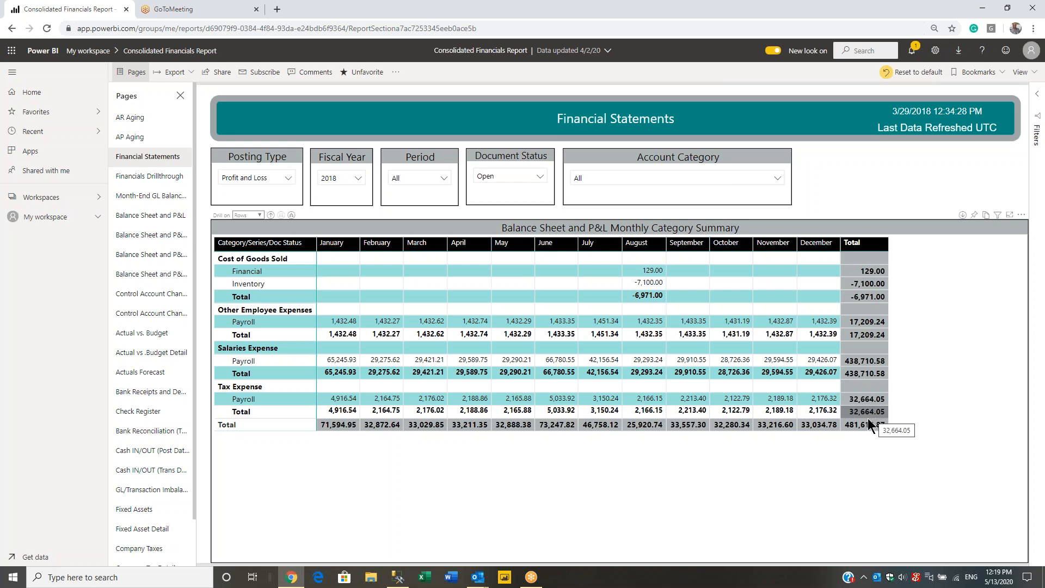
Filter the Financial Statements page to fiscal year 2017 and the November period.
{"action": "left_click", "coordinate": [357, 178]}
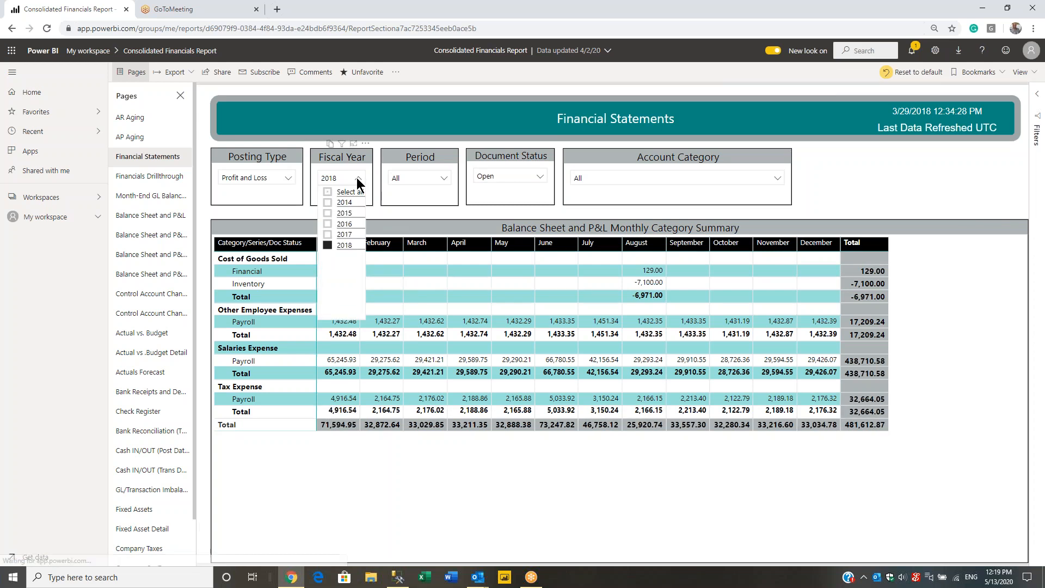
{"action": "left_click", "coordinate": [328, 244]}
{"action": "left_click", "coordinate": [328, 245]}
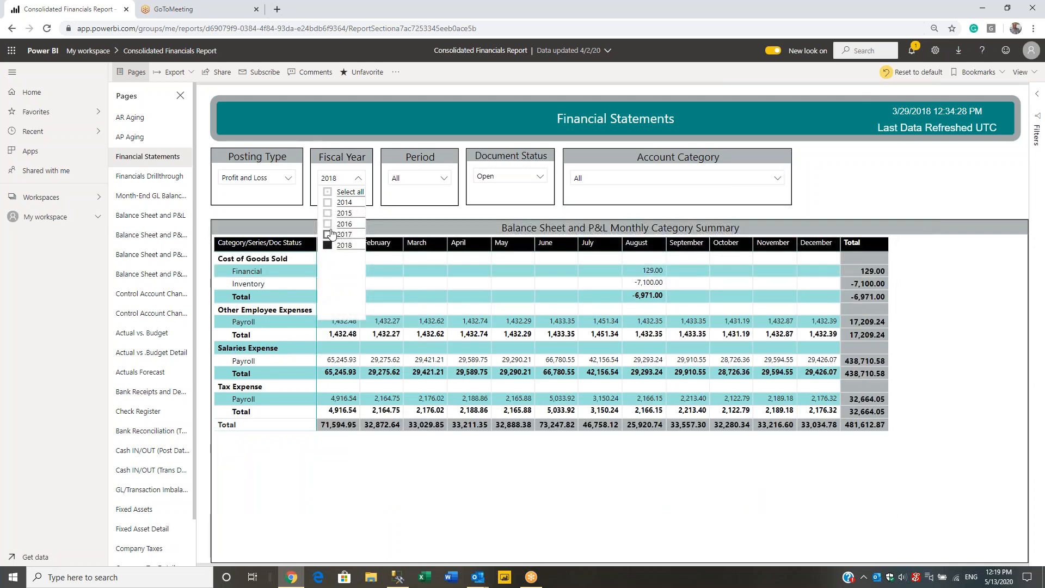
{"action": "left_click", "coordinate": [329, 235]}
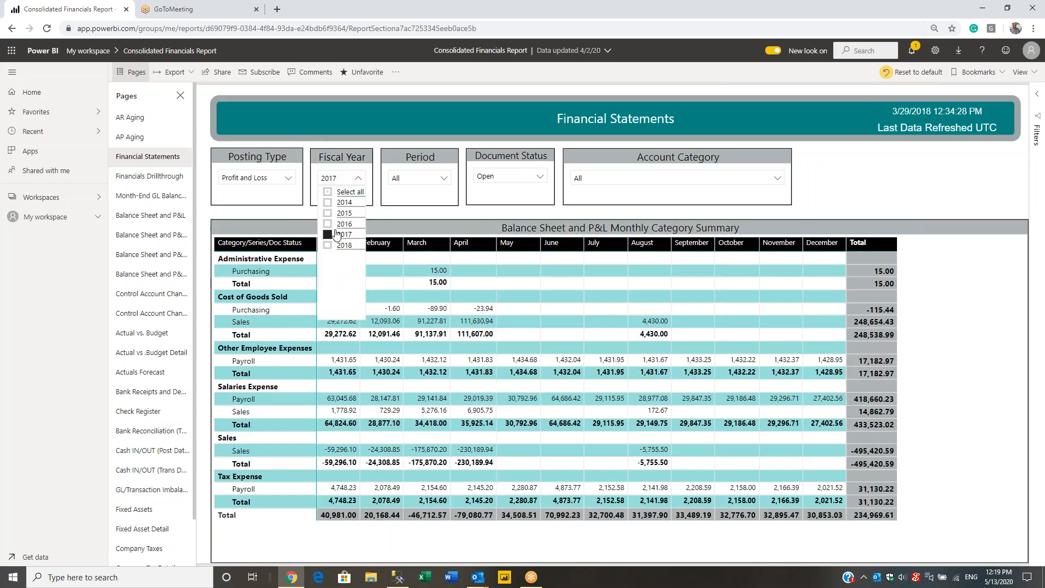
{"action": "left_click", "coordinate": [975, 179]}
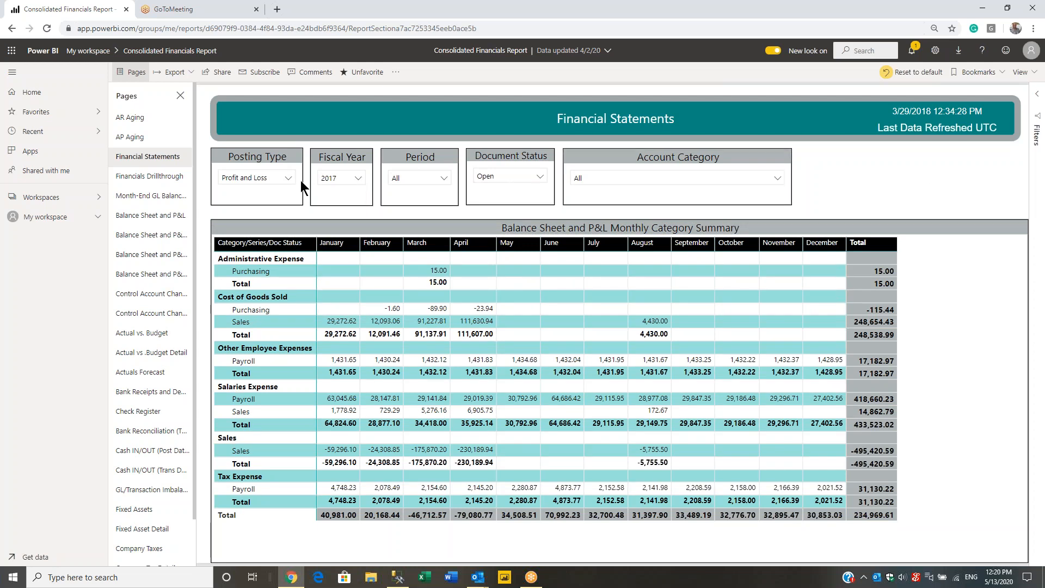
{"action": "left_click", "coordinate": [446, 177]}
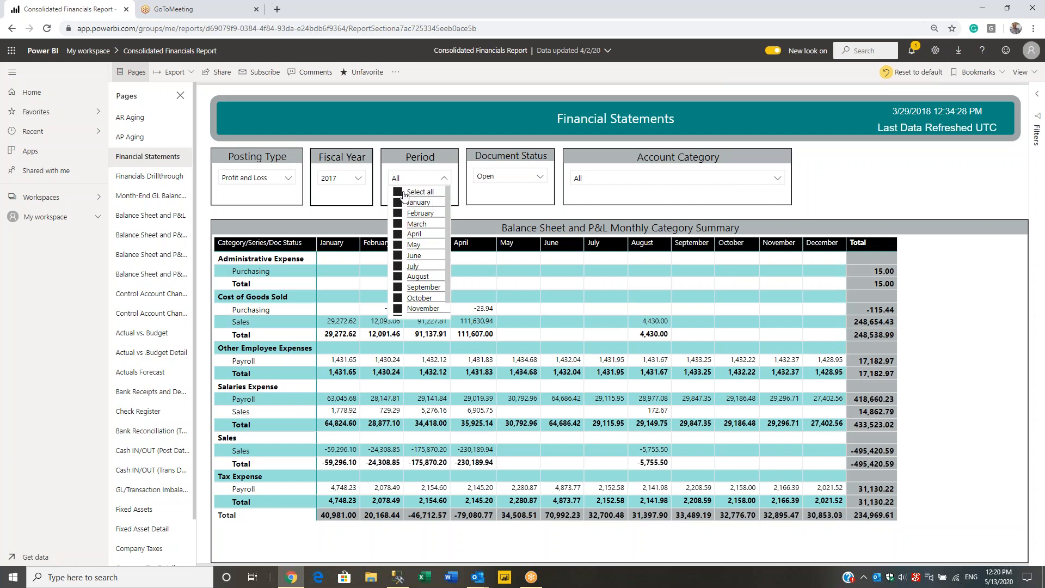
{"action": "left_click", "coordinate": [403, 196]}
{"action": "left_click", "coordinate": [397, 309]}
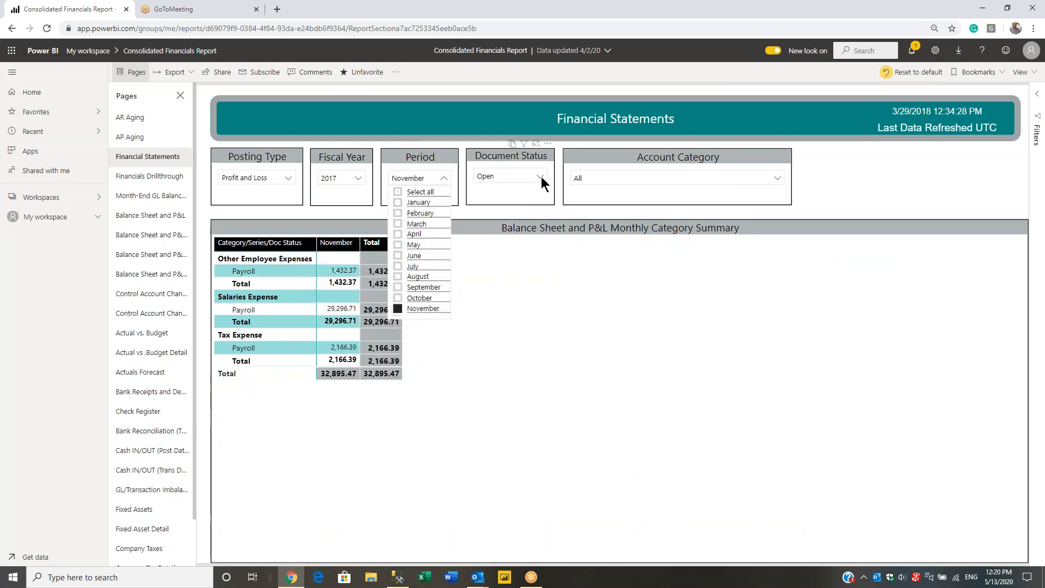
Check the choices in the Document Status and Account Category filters.
{"action": "left_click", "coordinate": [541, 176]}
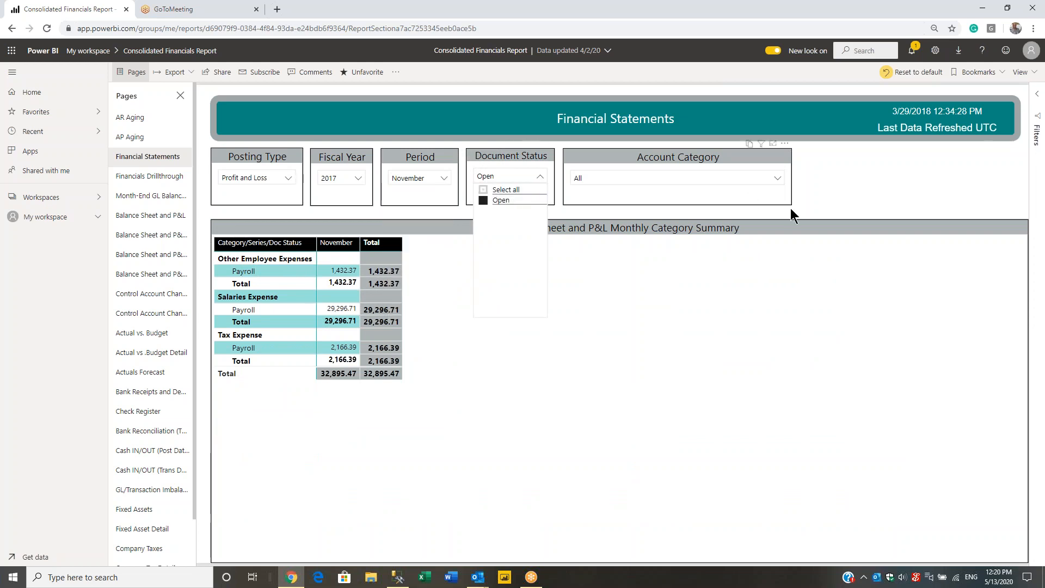
{"action": "left_click", "coordinate": [778, 177]}
{"action": "left_click", "coordinate": [779, 176]}
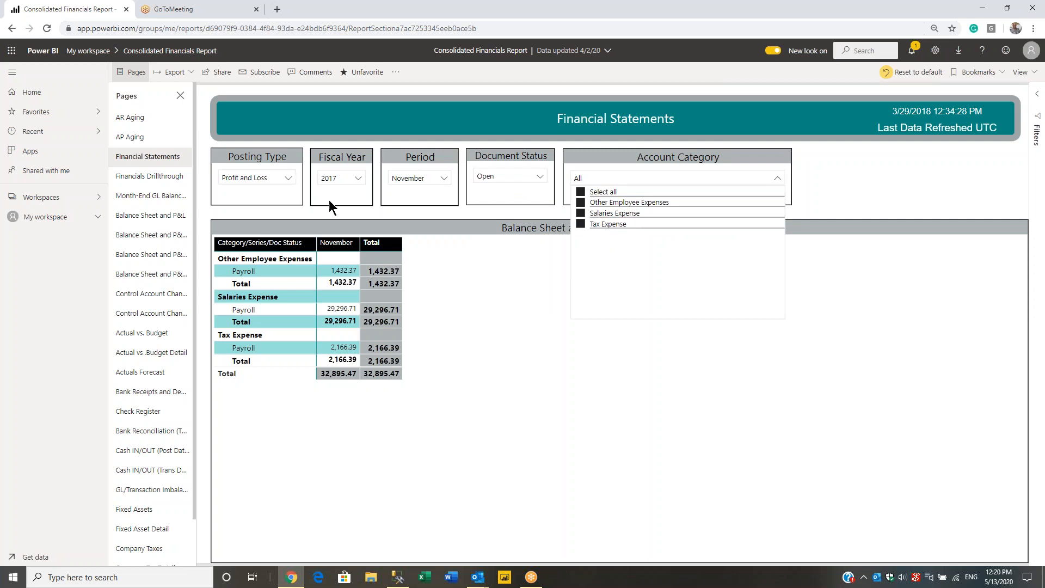
Set the Financial Statements filters to the Balance Sheet posting type, fiscal year 2018 and all periods.
{"action": "left_click", "coordinate": [288, 179]}
{"action": "left_click", "coordinate": [288, 179]}
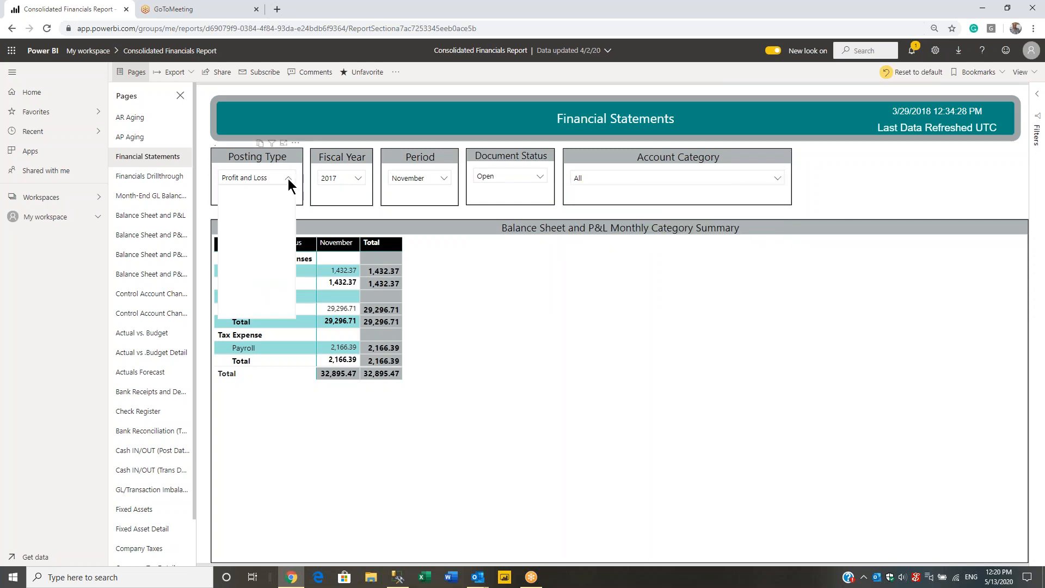
{"action": "left_click", "coordinate": [251, 203]}
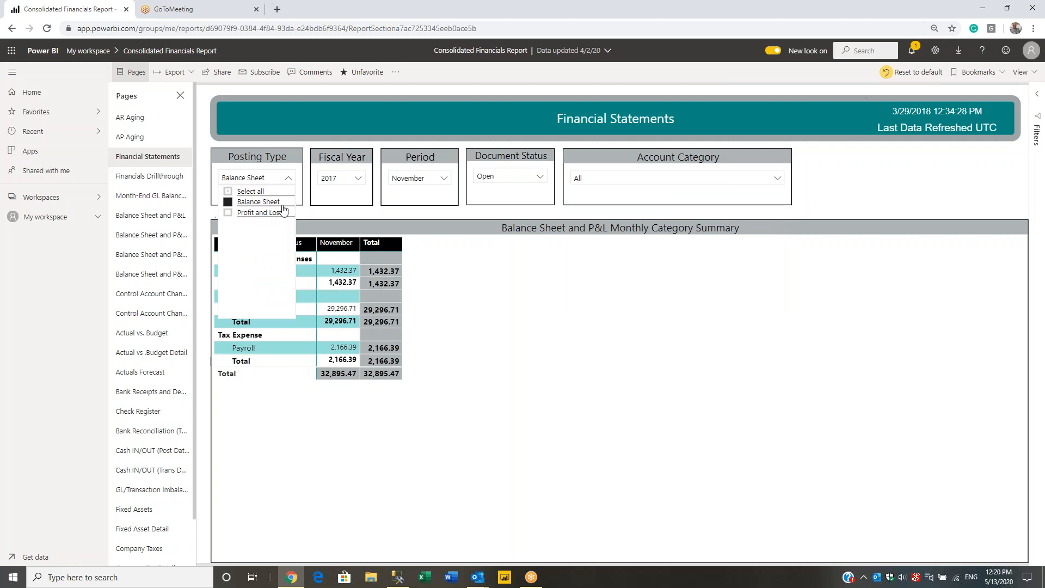
{"action": "left_click", "coordinate": [857, 224]}
{"action": "left_click", "coordinate": [358, 177]}
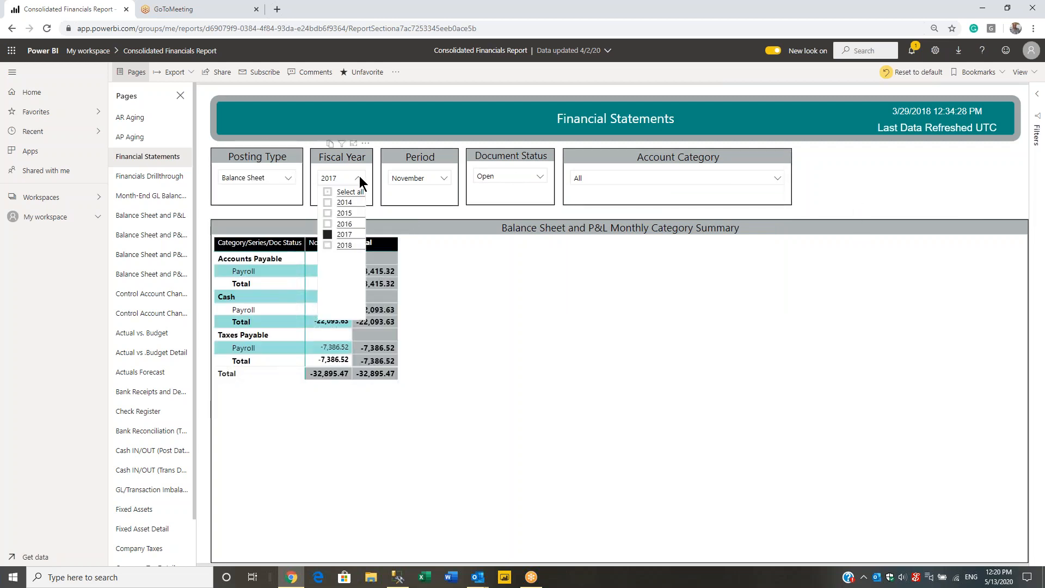
{"action": "left_click", "coordinate": [341, 246]}
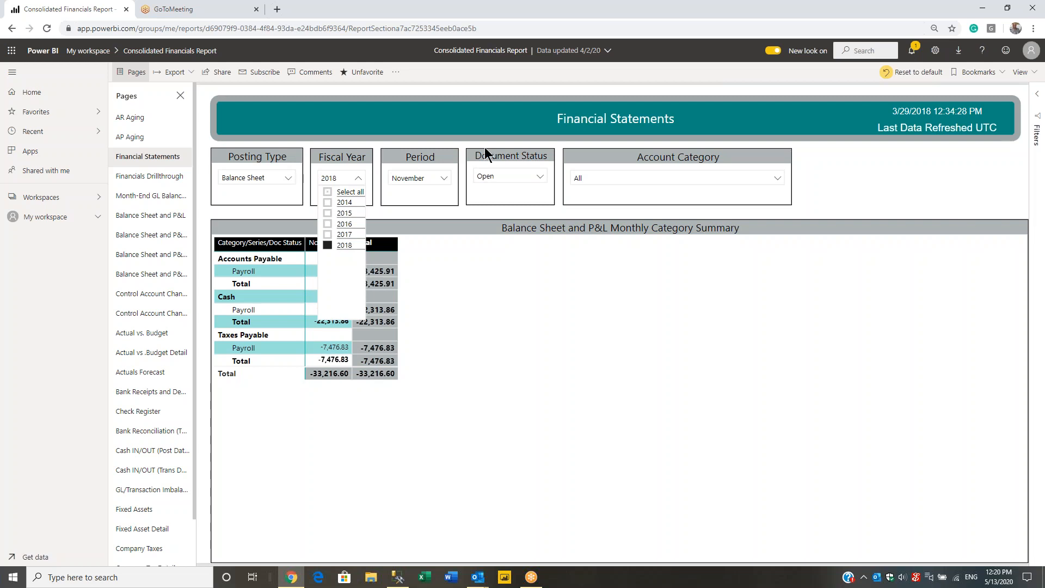
{"action": "left_click", "coordinate": [447, 176]}
{"action": "left_click", "coordinate": [448, 175]}
{"action": "left_click", "coordinate": [399, 194]}
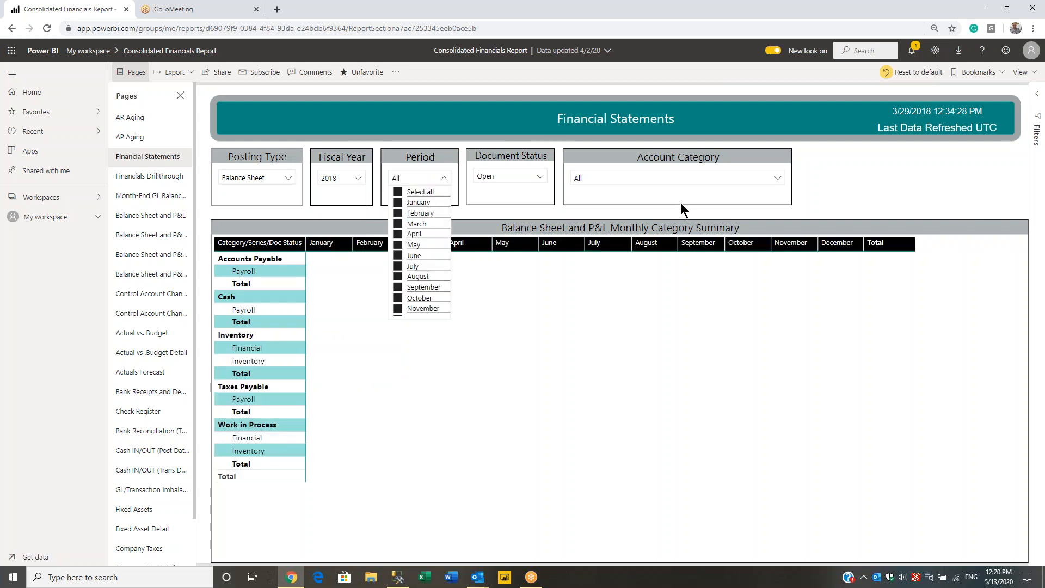
{"action": "left_click", "coordinate": [851, 188]}
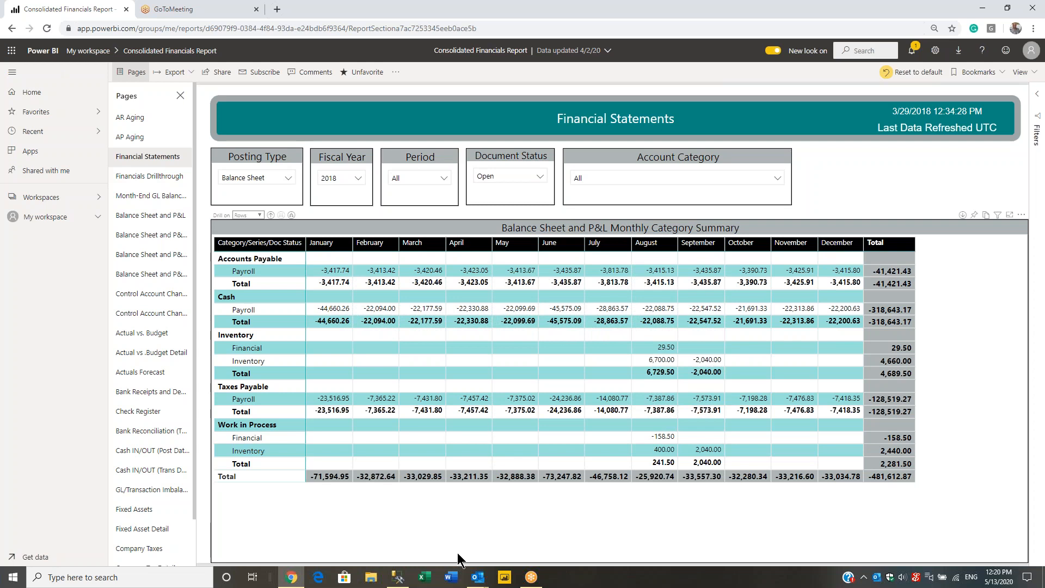
Drill through from the June Payroll value under Cash to the Financials Drillthrough page.
{"action": "right_click", "coordinate": [555, 313]}
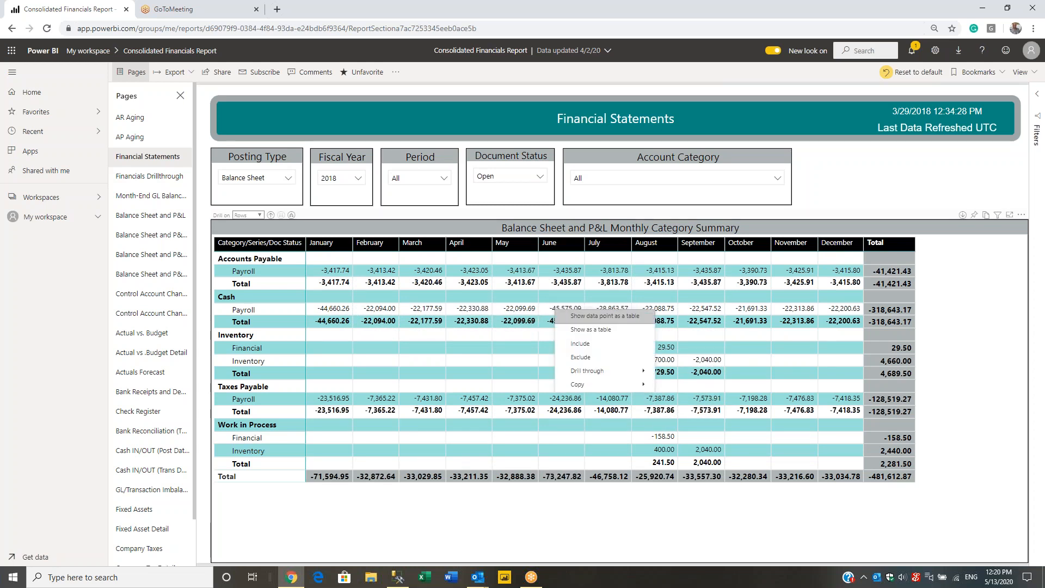
{"action": "mouse_move", "coordinate": [599, 371]}
{"action": "left_click", "coordinate": [670, 373]}
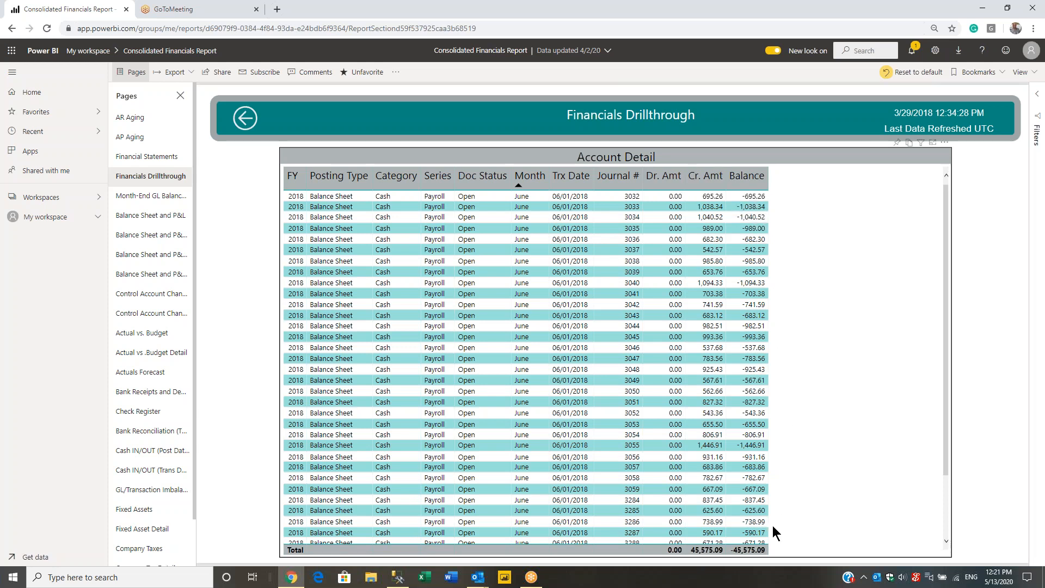
Return to the Financial Statements page and show the drillthrough targets for the June Payroll value under Cash again.
{"action": "left_click", "coordinate": [244, 118]}
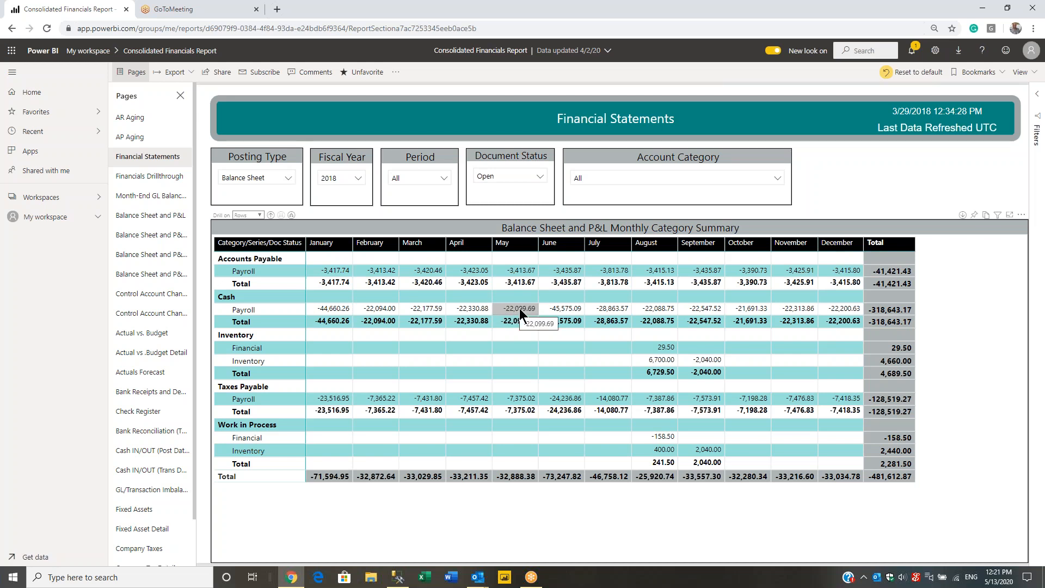
{"action": "right_click", "coordinate": [545, 308]}
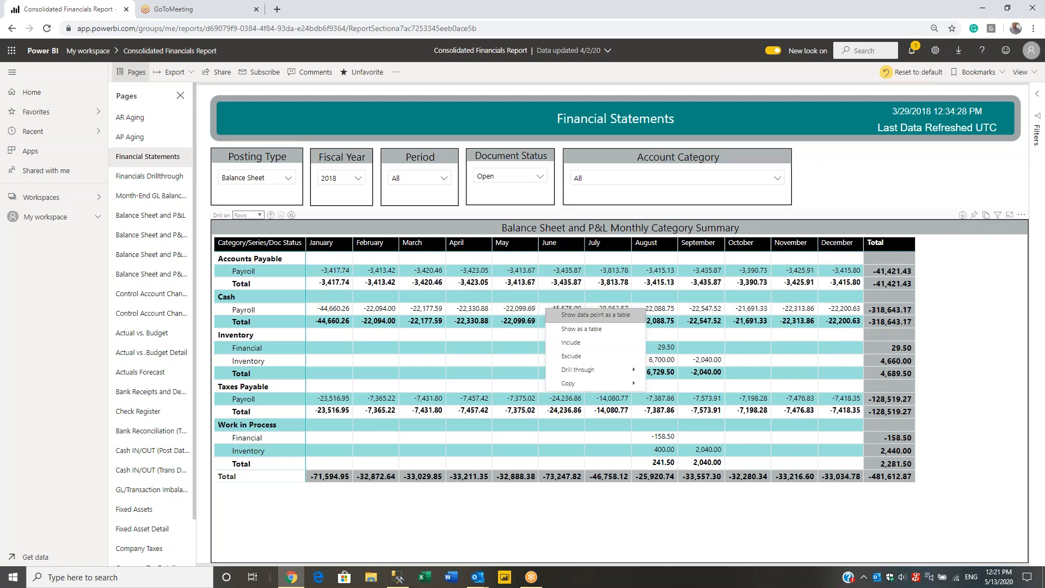
{"action": "mouse_move", "coordinate": [590, 376]}
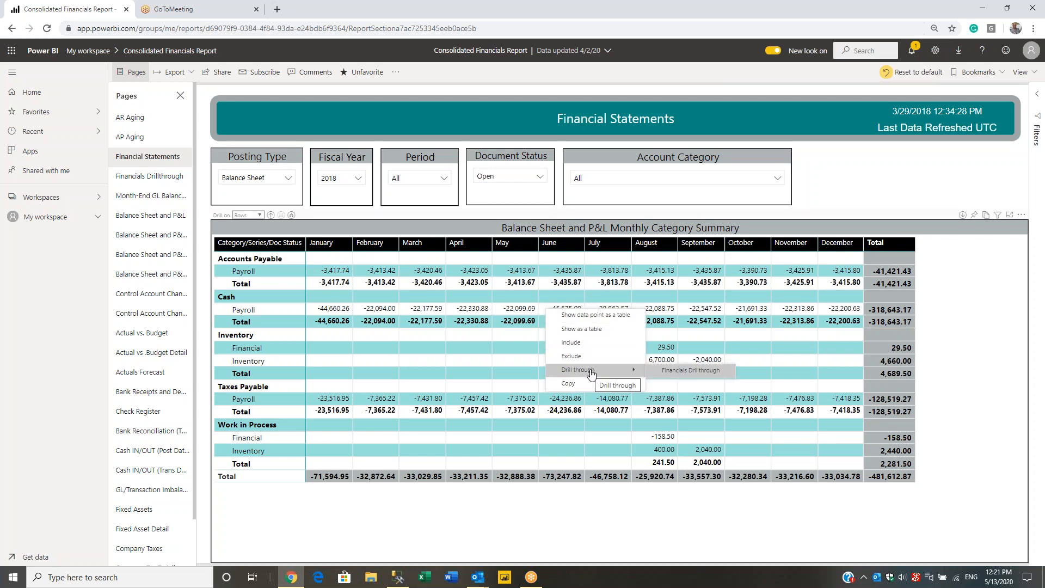
Open the Month-End GL Balances page and filter Account Number and Description to the Cash - Payroll account.
{"action": "left_click", "coordinate": [146, 197]}
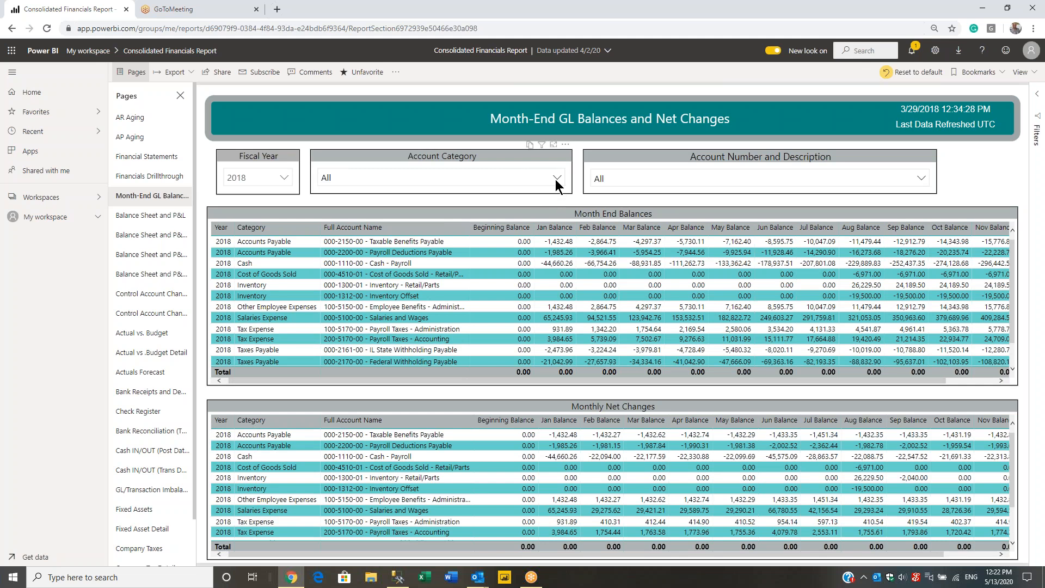
{"action": "left_click", "coordinate": [919, 181]}
{"action": "left_click", "coordinate": [620, 196]}
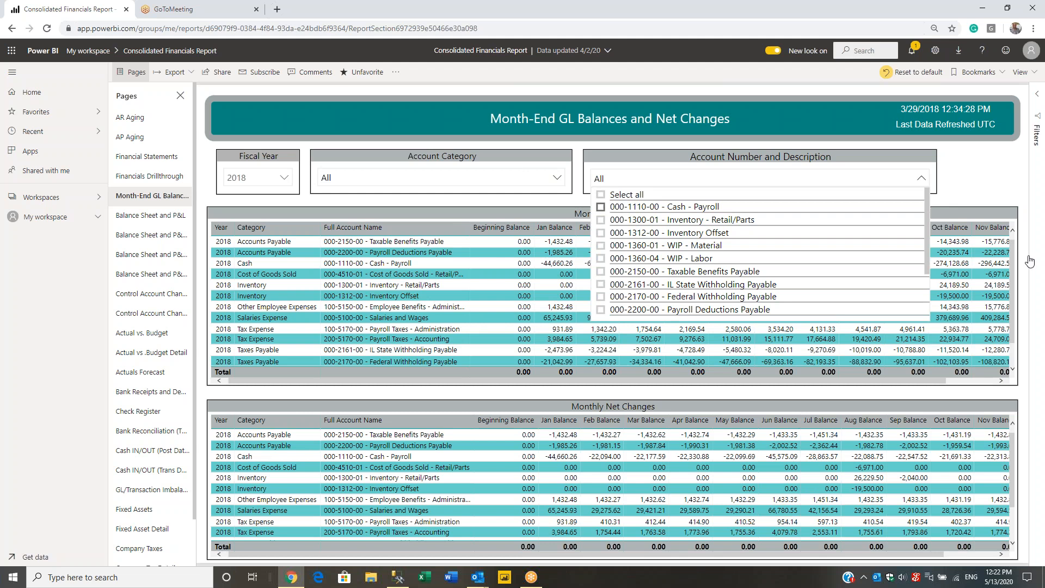
{"action": "left_click", "coordinate": [658, 207]}
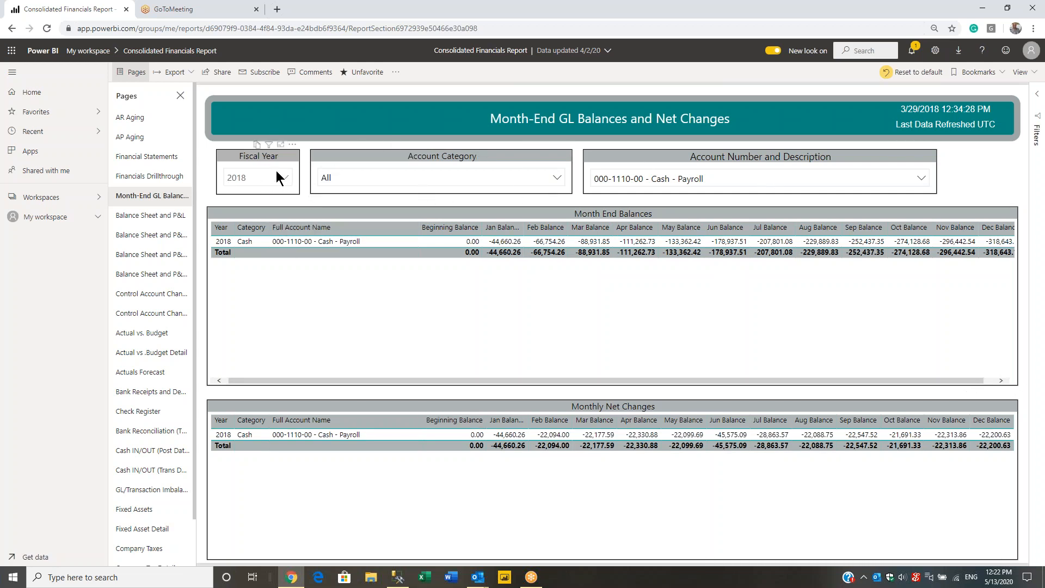
Open the Balance Sheet and P&L page and drill through from the first 01/01/2014 Administrative Expense row to the Balance Sheet and P&L Drillthrough page.
{"action": "right_click", "coordinate": [542, 244]}
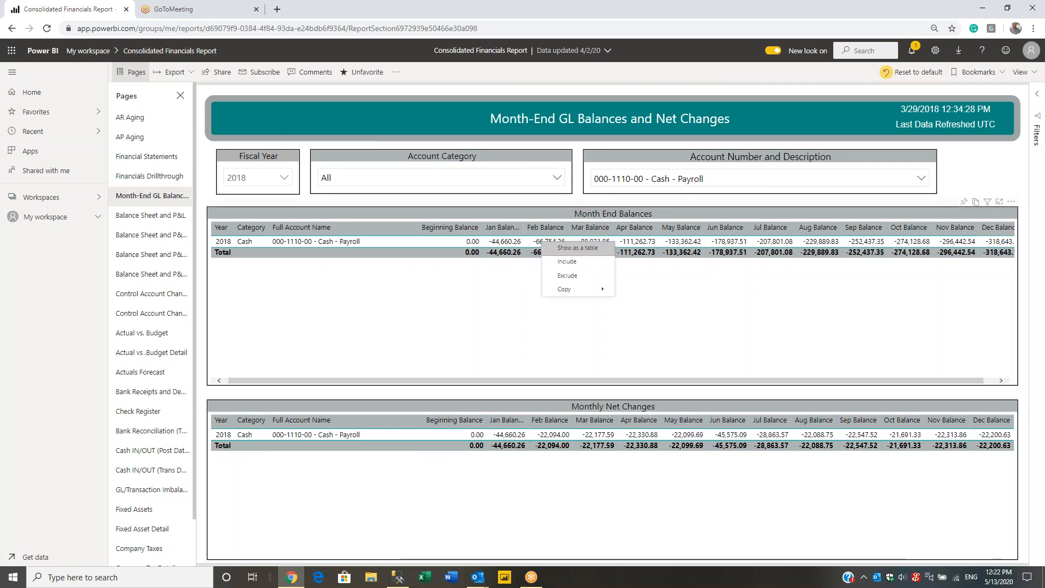
{"action": "left_click", "coordinate": [137, 216]}
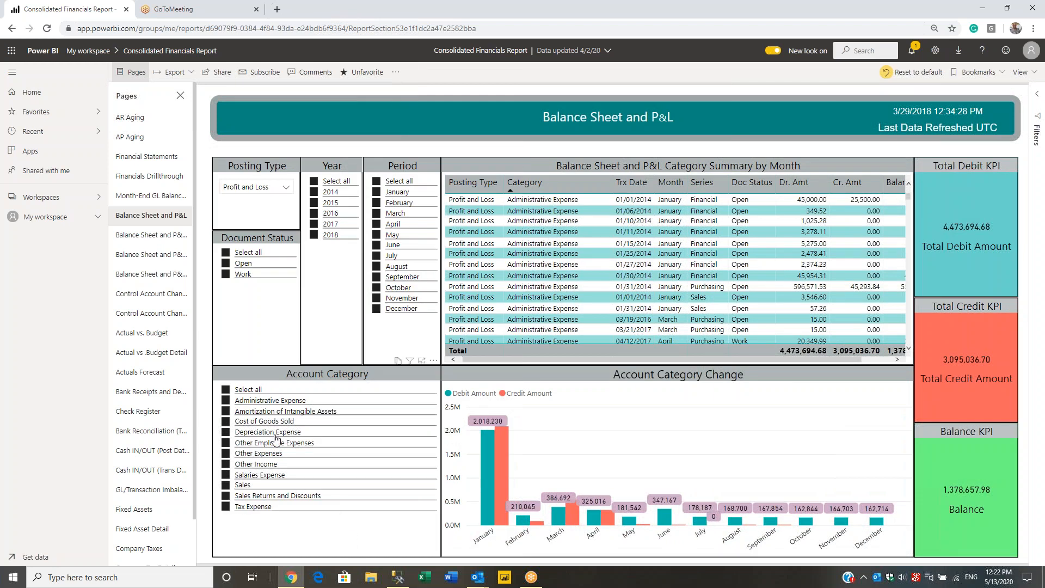
{"action": "right_click", "coordinate": [762, 201]}
{"action": "mouse_move", "coordinate": [784, 250]}
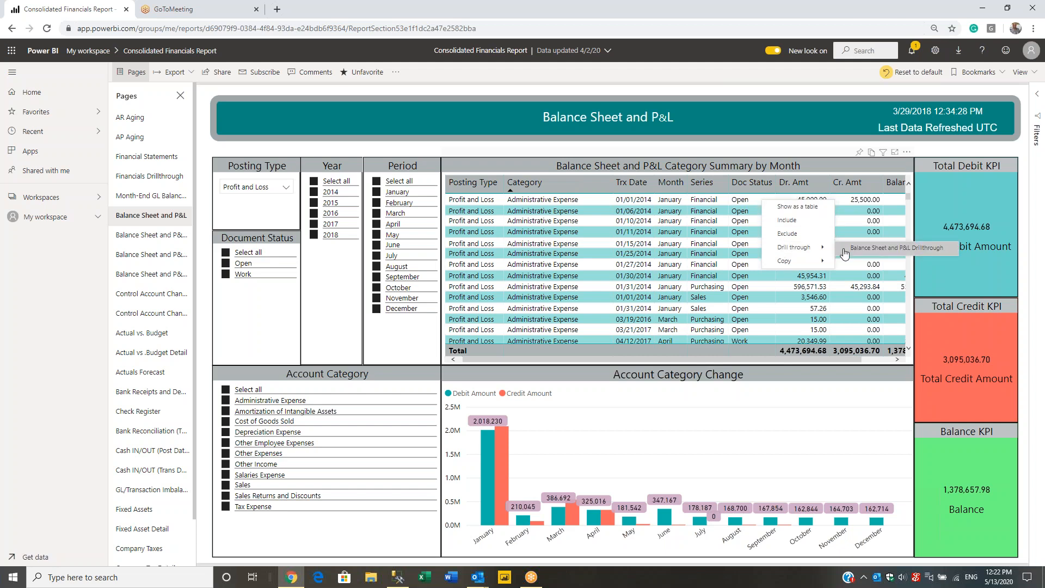
{"action": "left_click", "coordinate": [871, 249]}
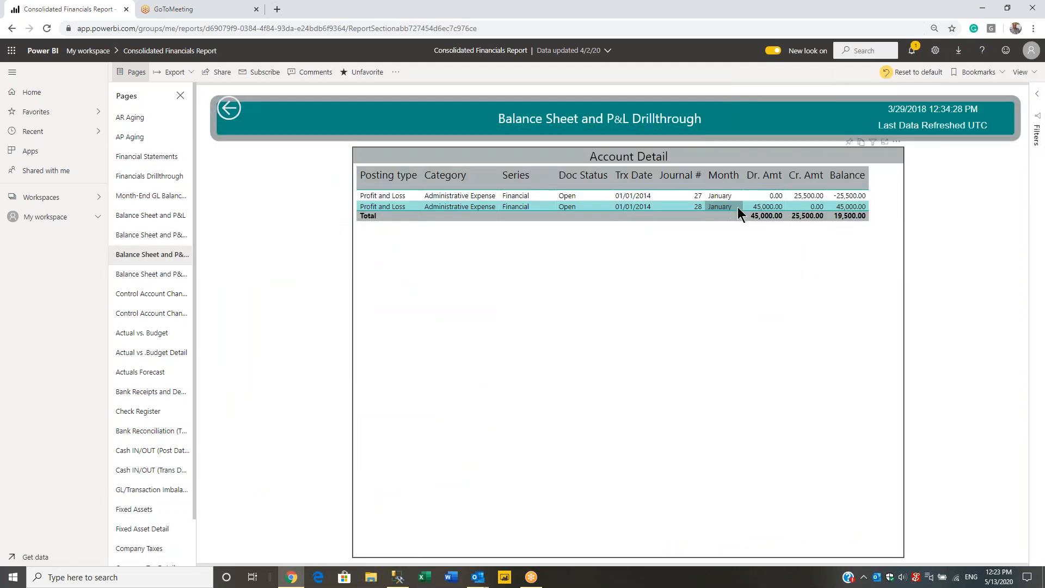
Return to the Balance Sheet and P&L page and filter Posting Type to Balance Sheet.
{"action": "left_click", "coordinate": [227, 120]}
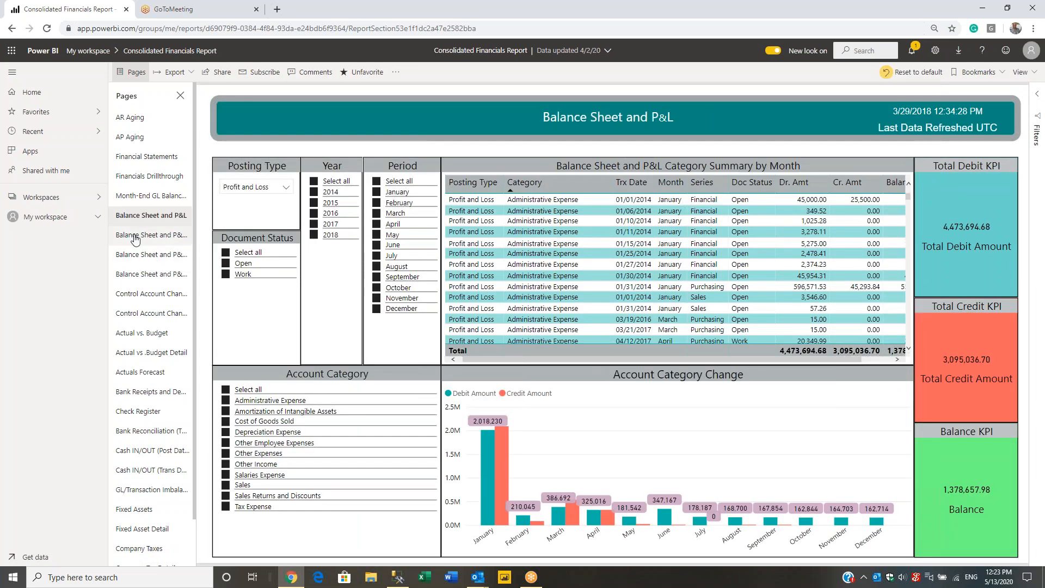
{"action": "left_click", "coordinate": [281, 188]}
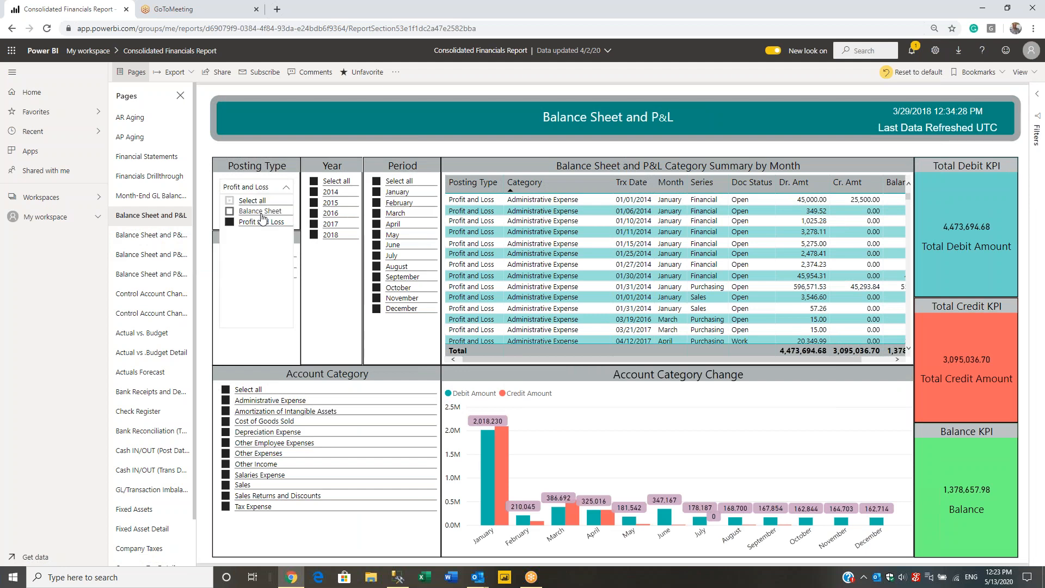
{"action": "left_click", "coordinate": [262, 214]}
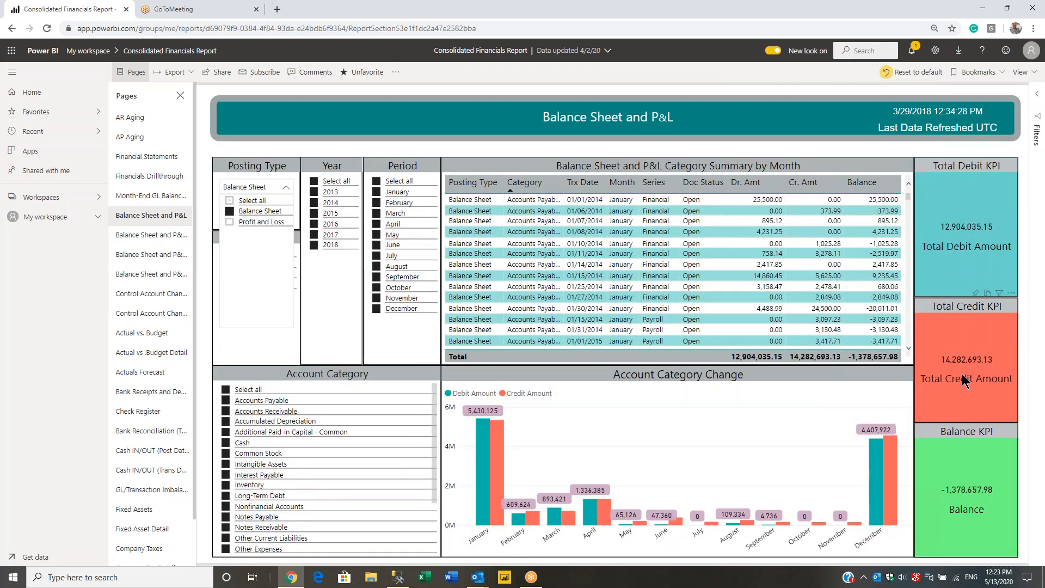
Cross-filter the page from the Account Category Change chart by January, February, March and finally December.
{"action": "left_click", "coordinate": [484, 472]}
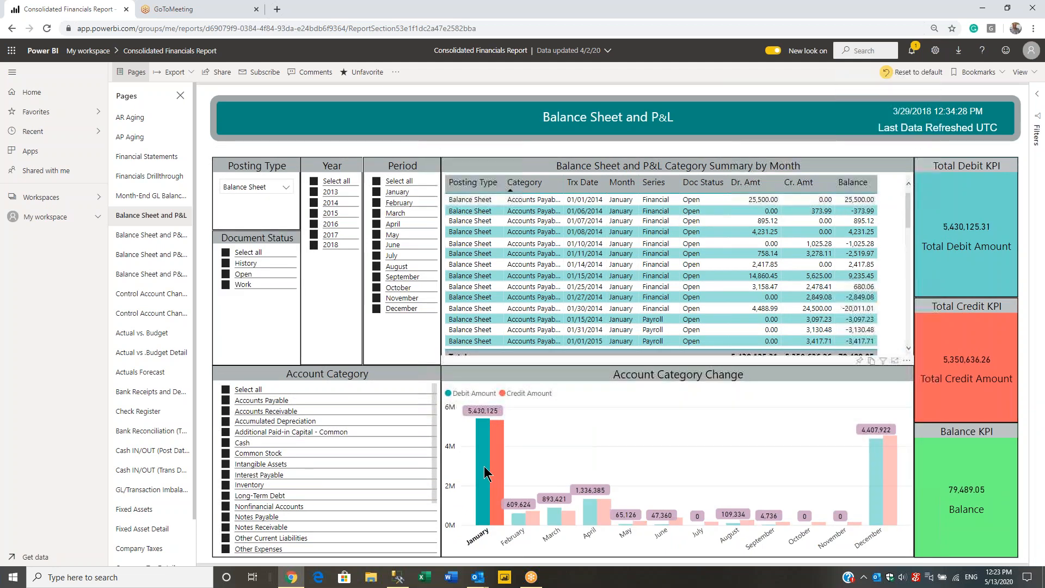
{"action": "left_click", "coordinate": [527, 517]}
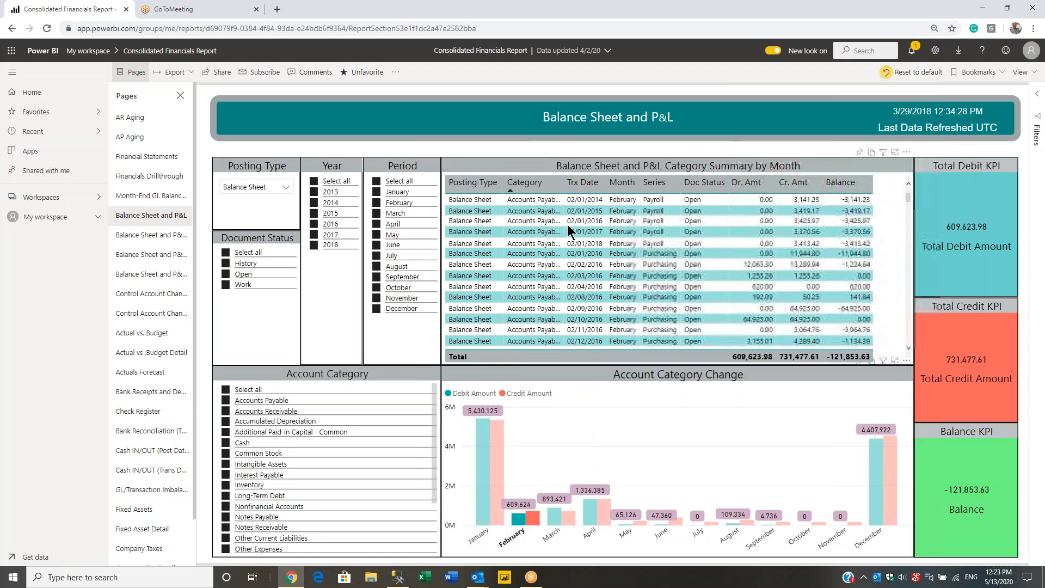
{"action": "left_click", "coordinate": [562, 517]}
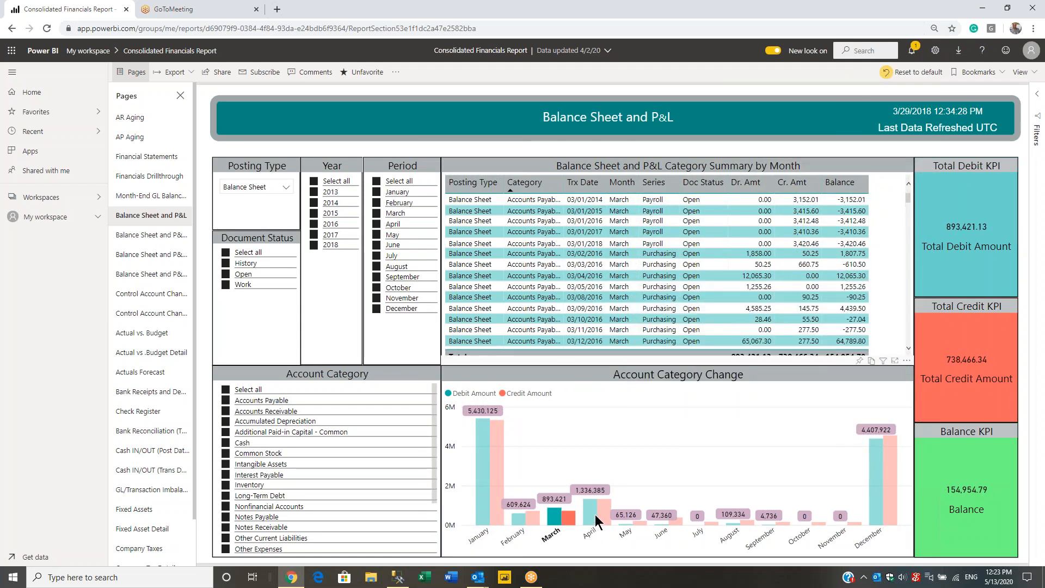
{"action": "left_click", "coordinate": [876, 492]}
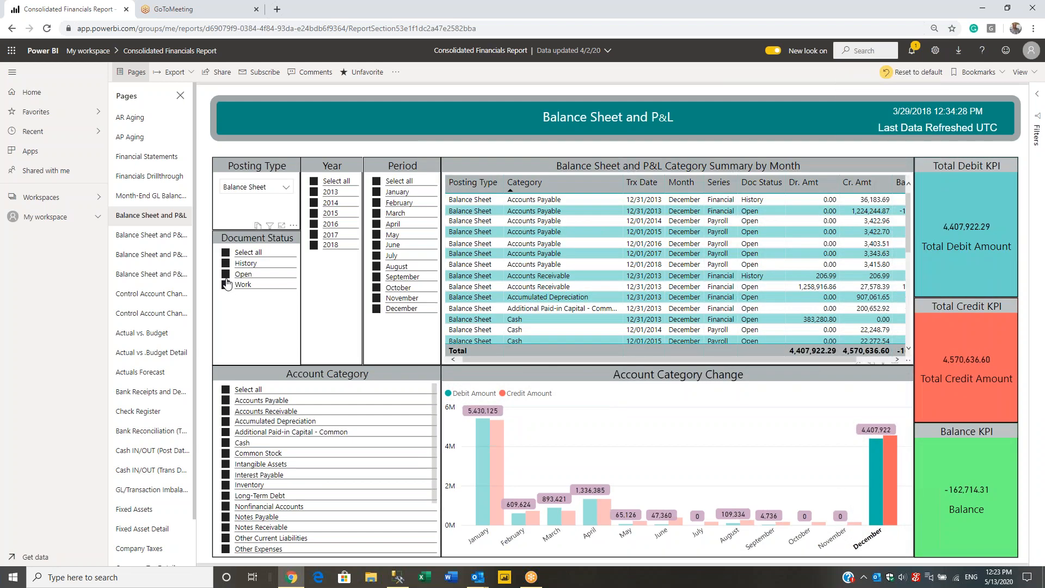
Filter Document Status to Open only, and switch it to History only.
{"action": "left_click", "coordinate": [225, 253]}
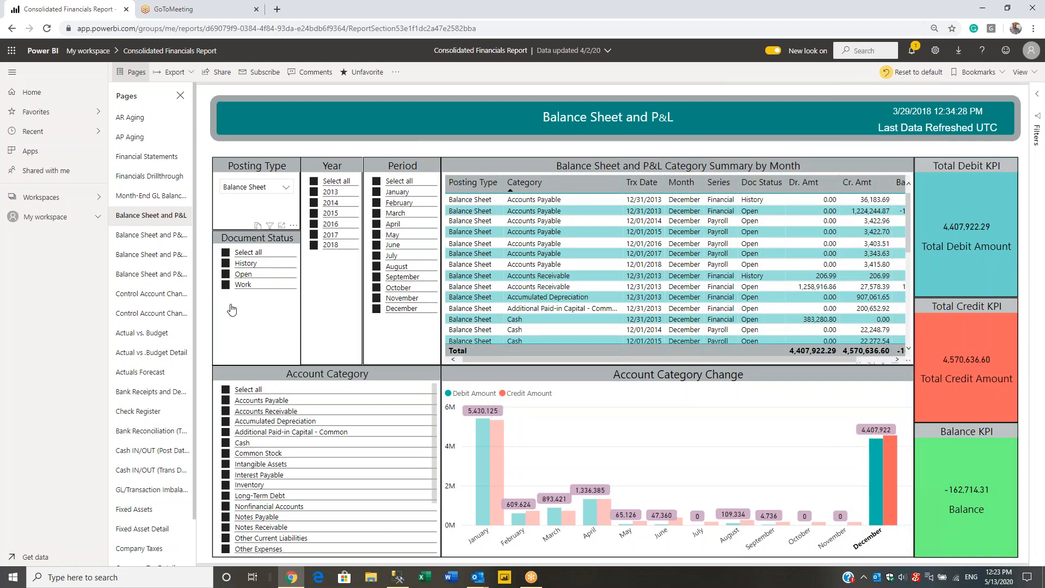
{"action": "left_click", "coordinate": [226, 276]}
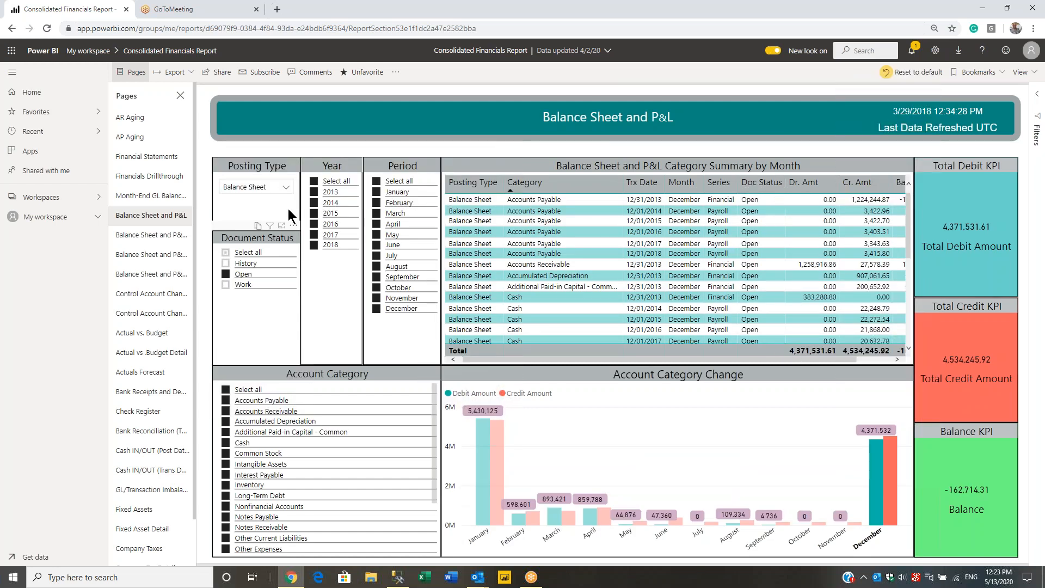
{"action": "left_click", "coordinate": [225, 264]}
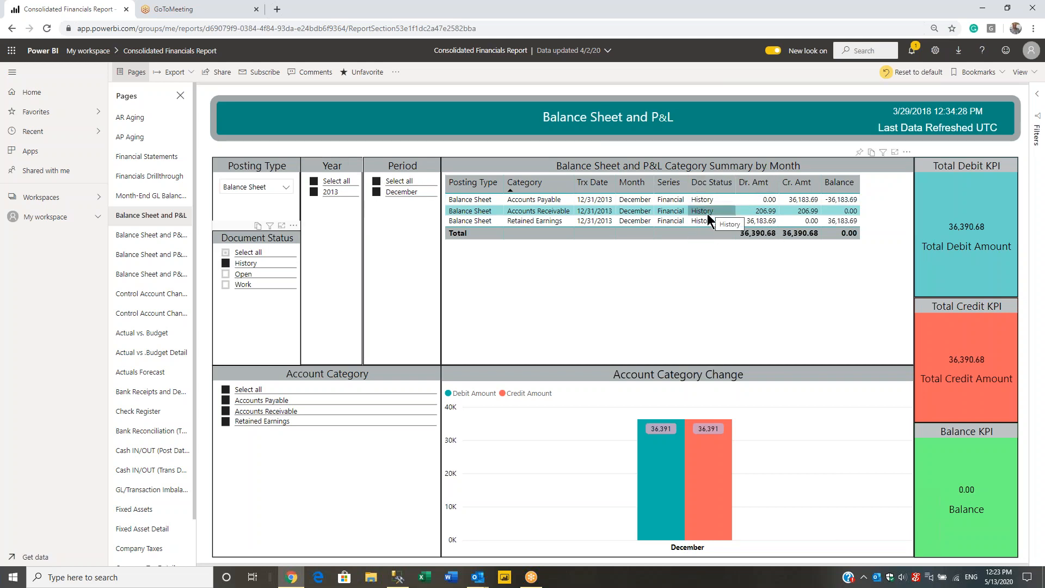
Open the Balance Sheet and P&L Trend page and filter Document Status to Open and Account Category to Sales.
{"action": "left_click", "coordinate": [151, 235]}
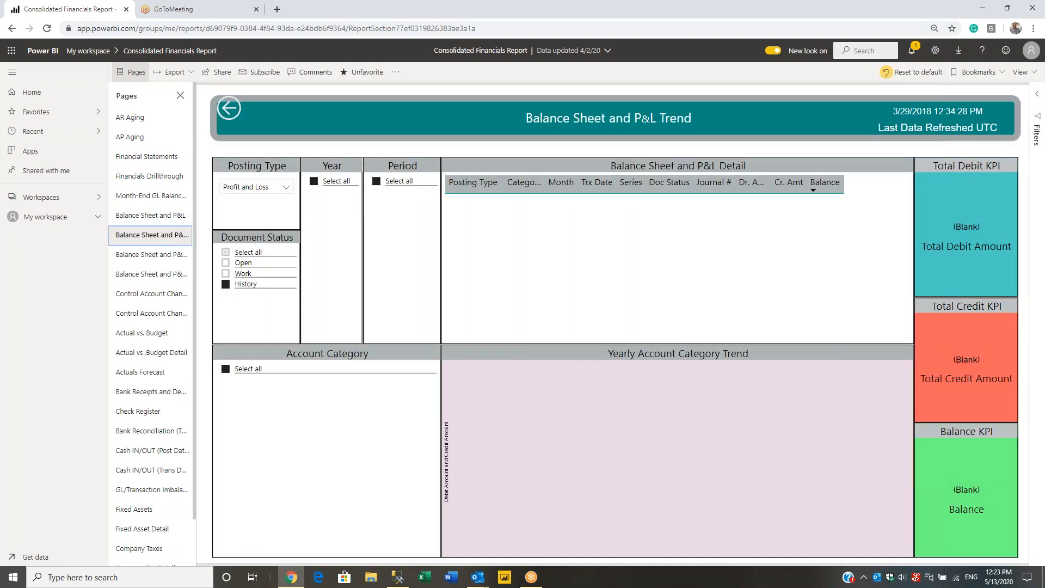
{"action": "left_click", "coordinate": [226, 264]}
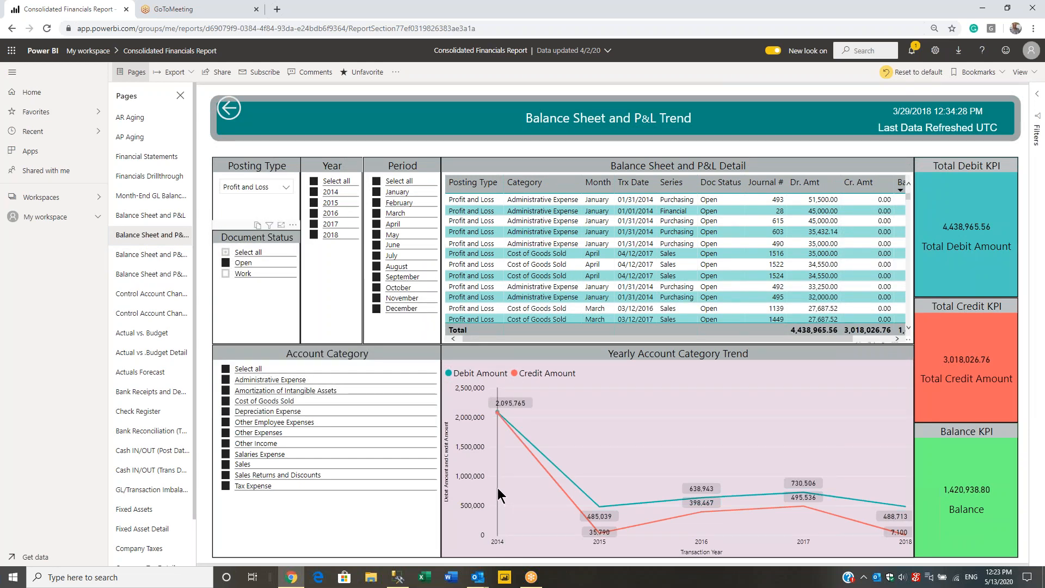
{"action": "mouse_move", "coordinate": [598, 527]}
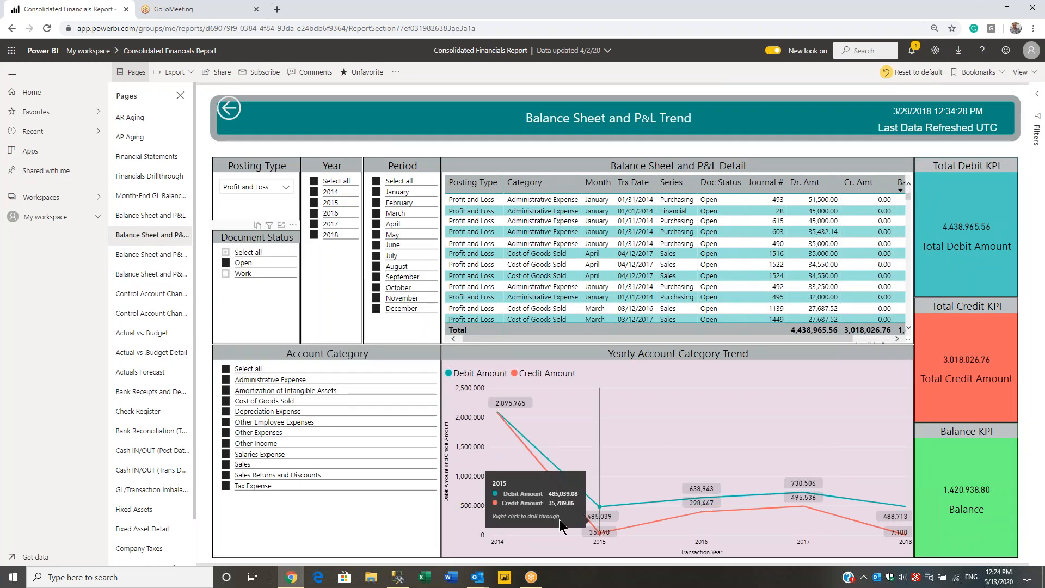
{"action": "left_click", "coordinate": [226, 369]}
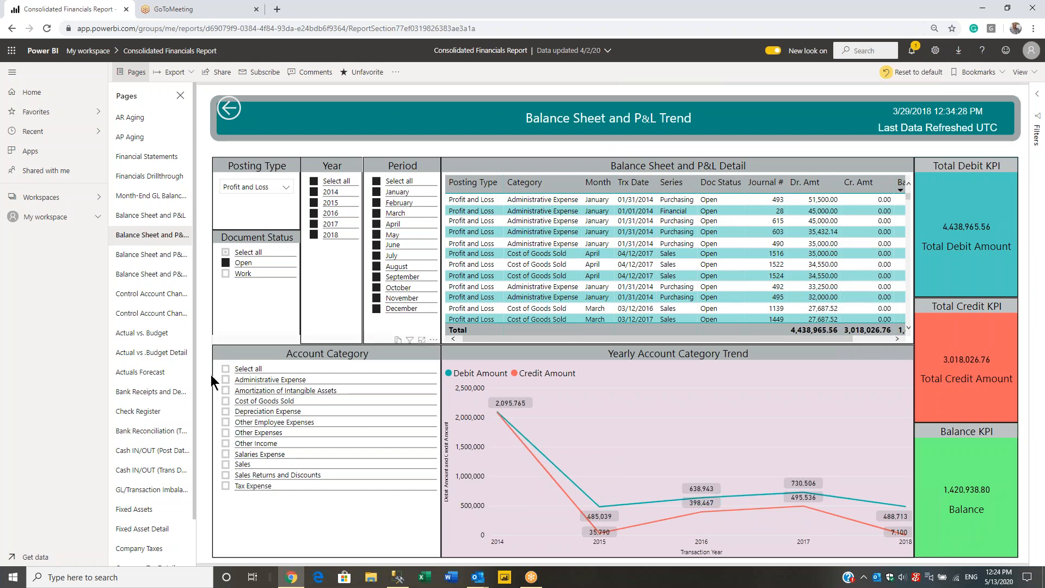
{"action": "left_click", "coordinate": [226, 466]}
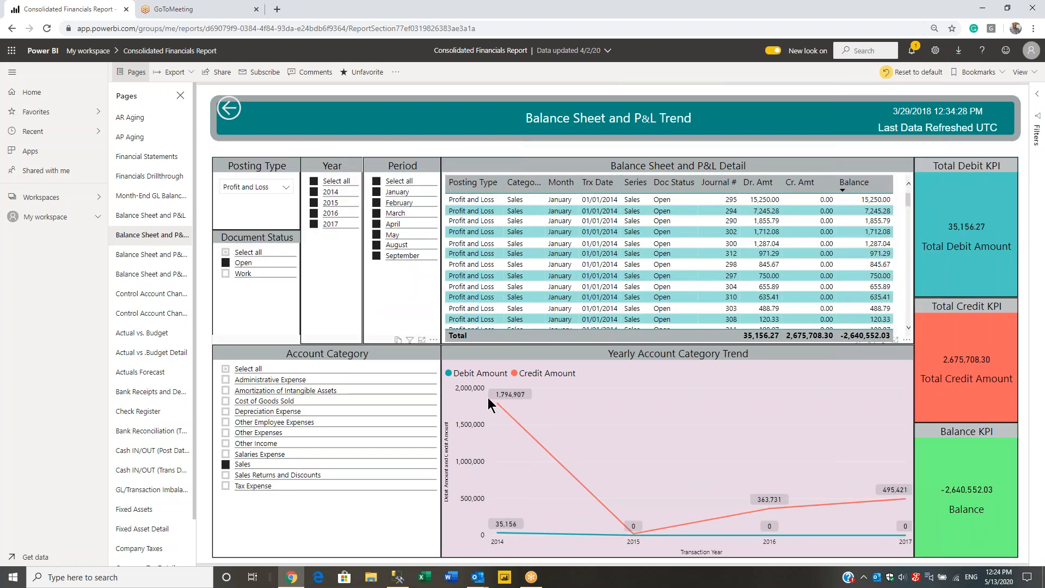
Cross-filter the detail table from the Yearly Account Category Trend line by the 2016 credit point and finally the 2014 one.
{"action": "mouse_move", "coordinate": [497, 460]}
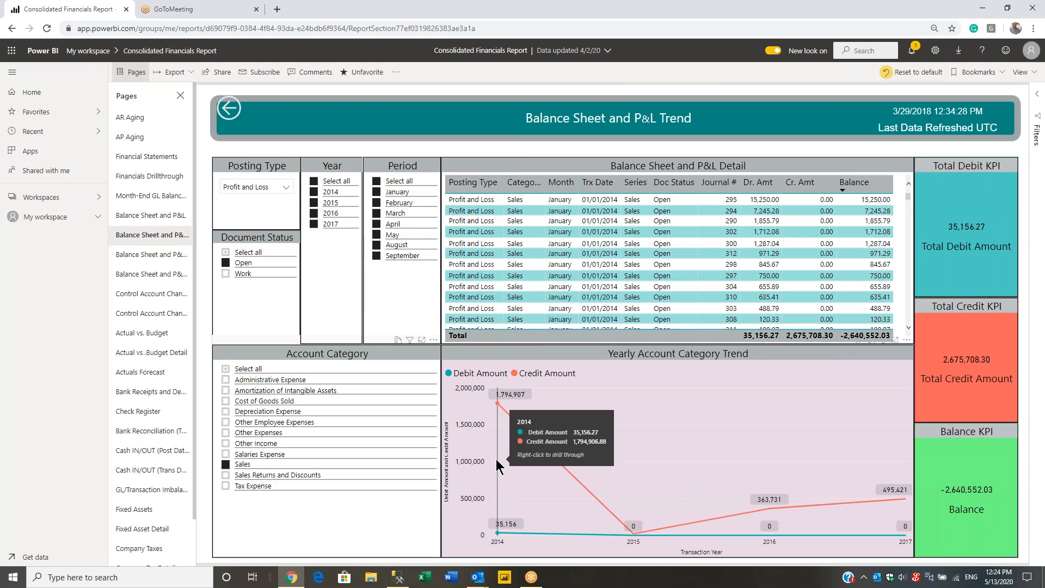
{"action": "mouse_move", "coordinate": [638, 503]}
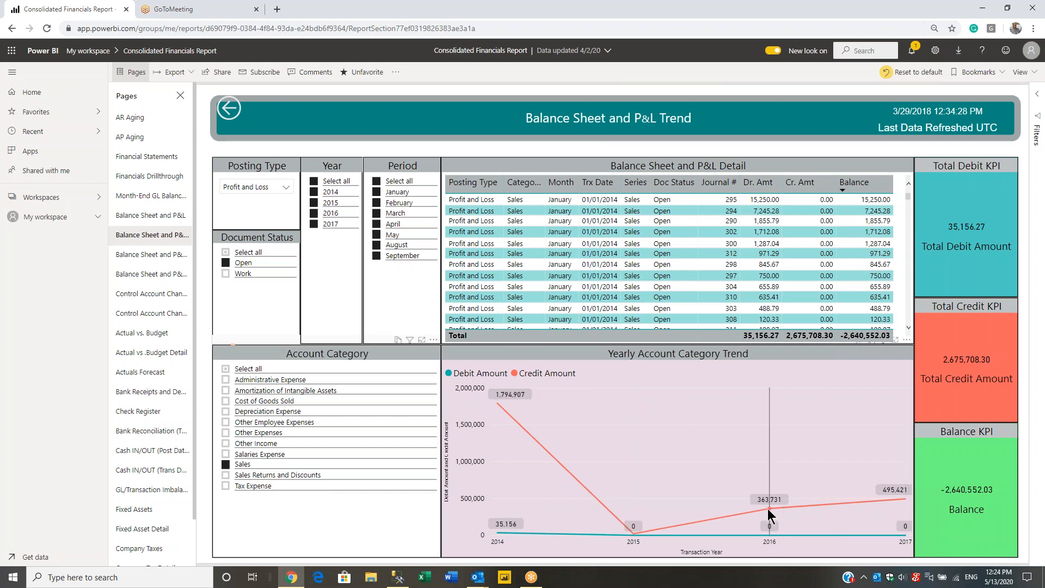
{"action": "left_click", "coordinate": [769, 510]}
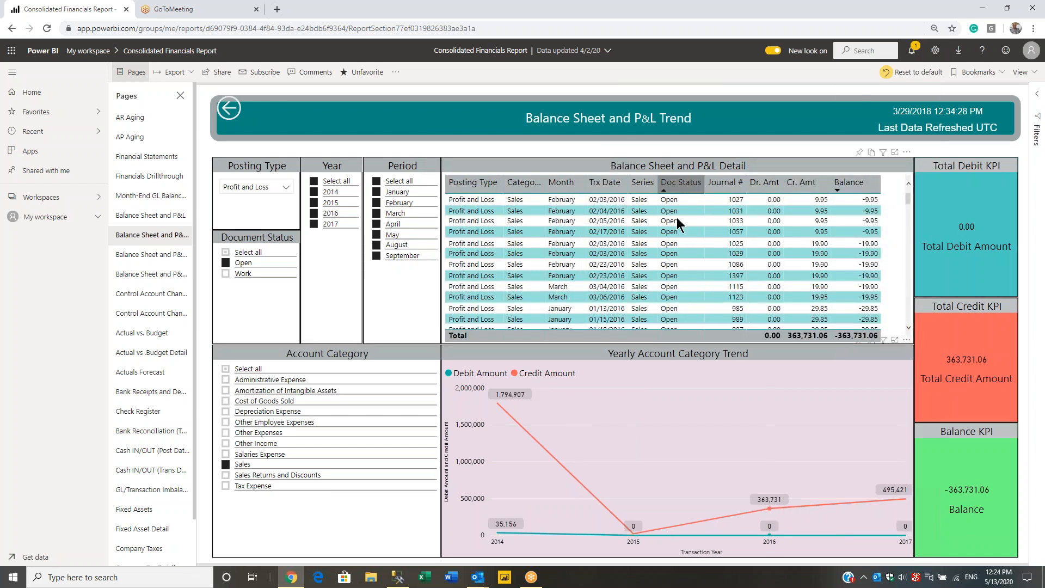
{"action": "left_click", "coordinate": [497, 403]}
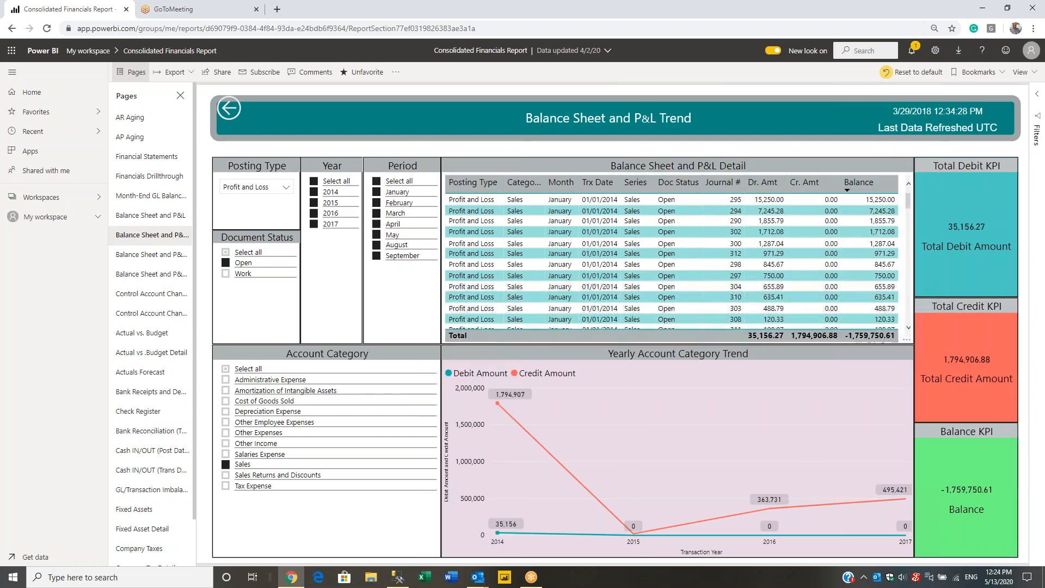
Filter the trend page to the year 2017 and restore the selection of all years.
{"action": "left_click", "coordinate": [333, 184]}
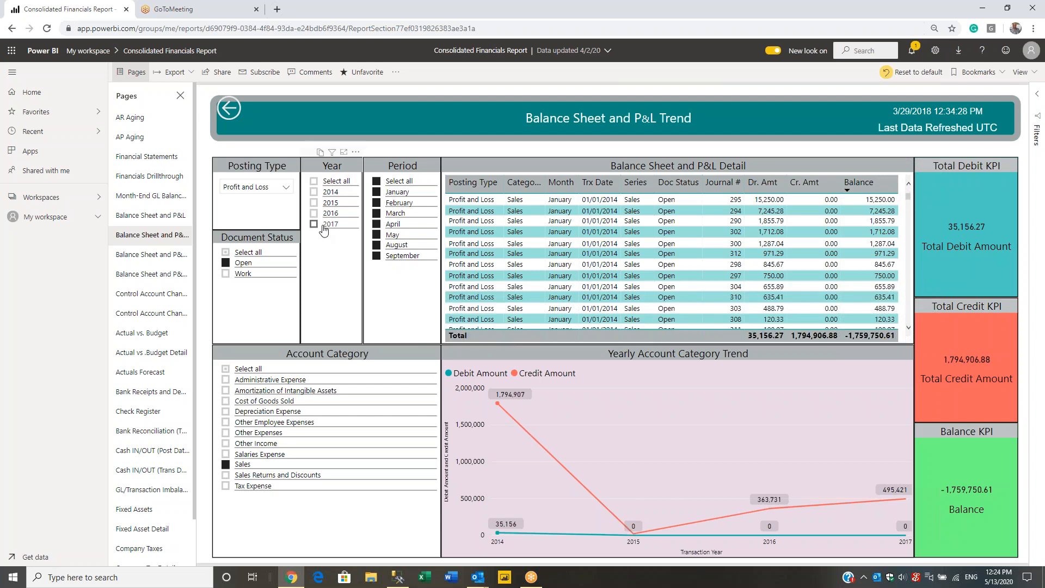
{"action": "left_click", "coordinate": [323, 227]}
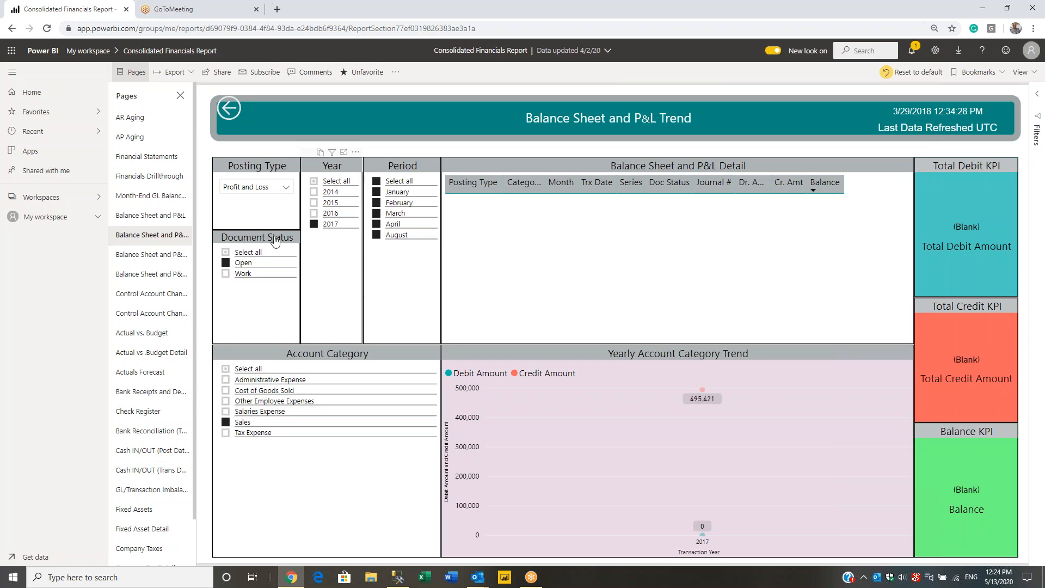
{"action": "left_click", "coordinate": [314, 181]}
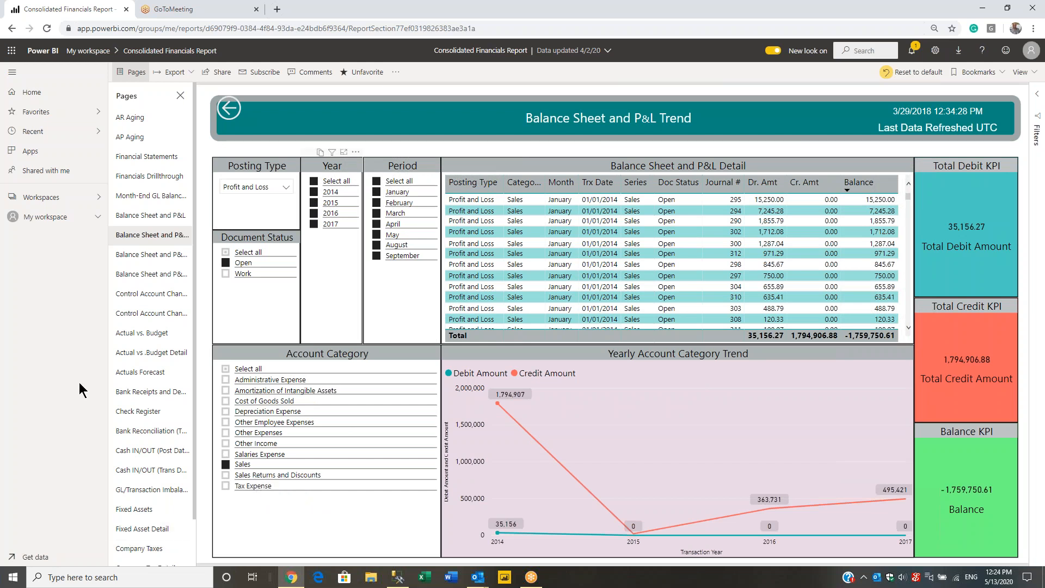
Open the Balance Sheet and P&L Forecast page and select all account categories.
{"action": "left_click", "coordinate": [143, 256]}
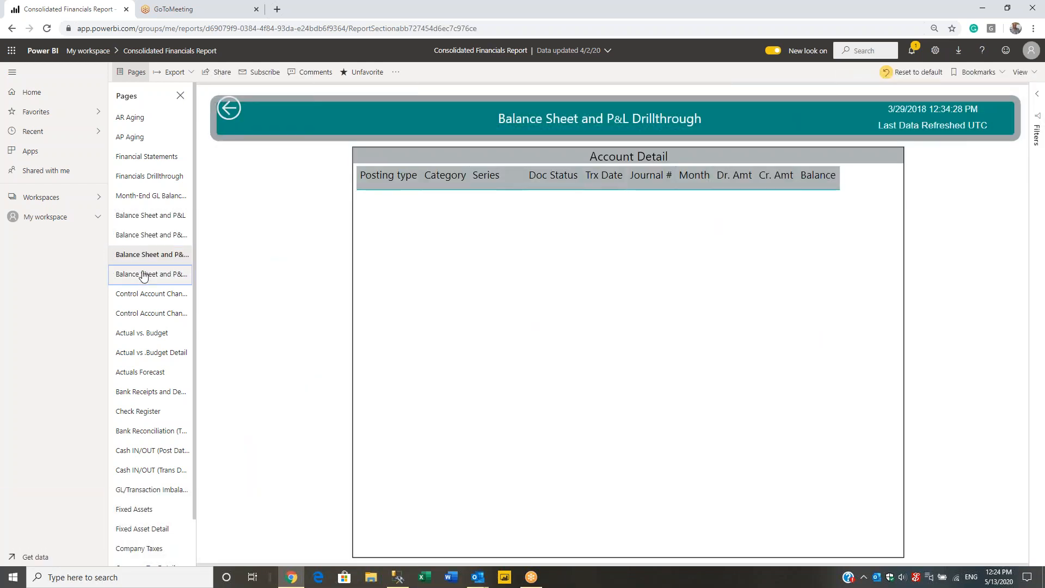
{"action": "left_click", "coordinate": [143, 274]}
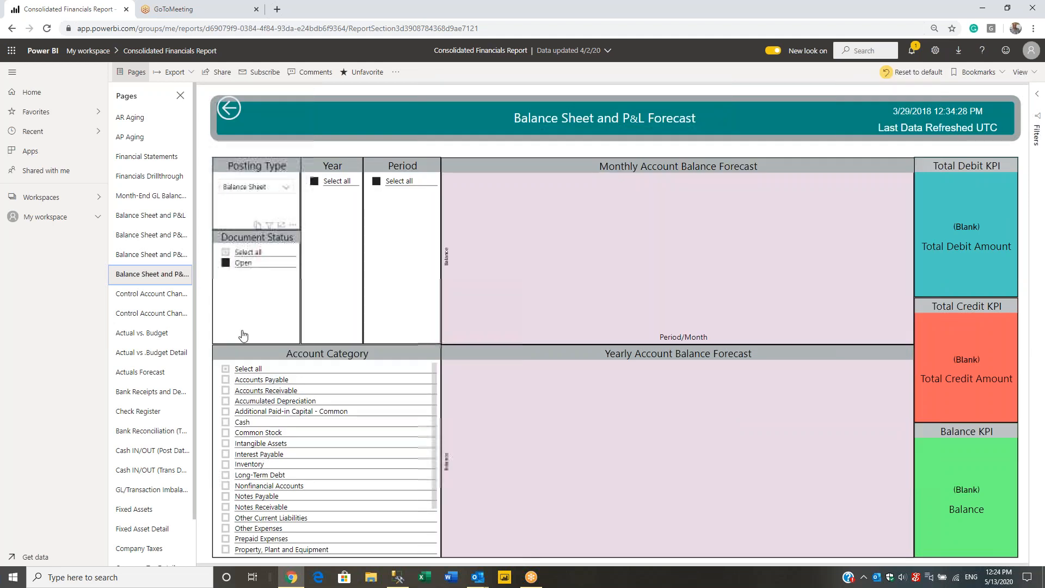
{"action": "left_click", "coordinate": [238, 370]}
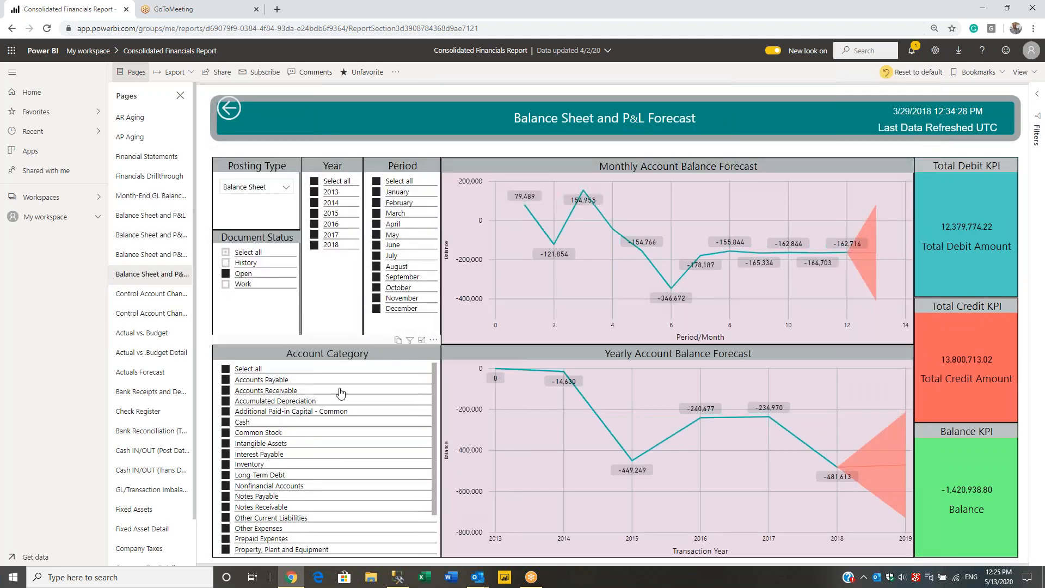
Filter the forecast to the year 2018 and the Cash account category, and inspect the first points of the monthly forecast.
{"action": "mouse_move", "coordinate": [619, 467]}
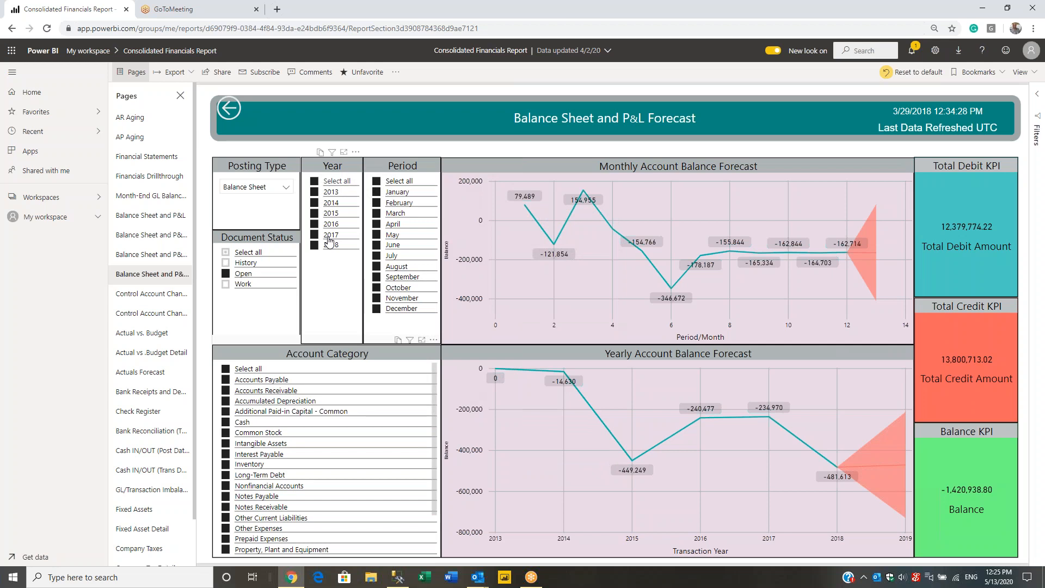
{"action": "left_click", "coordinate": [314, 180]}
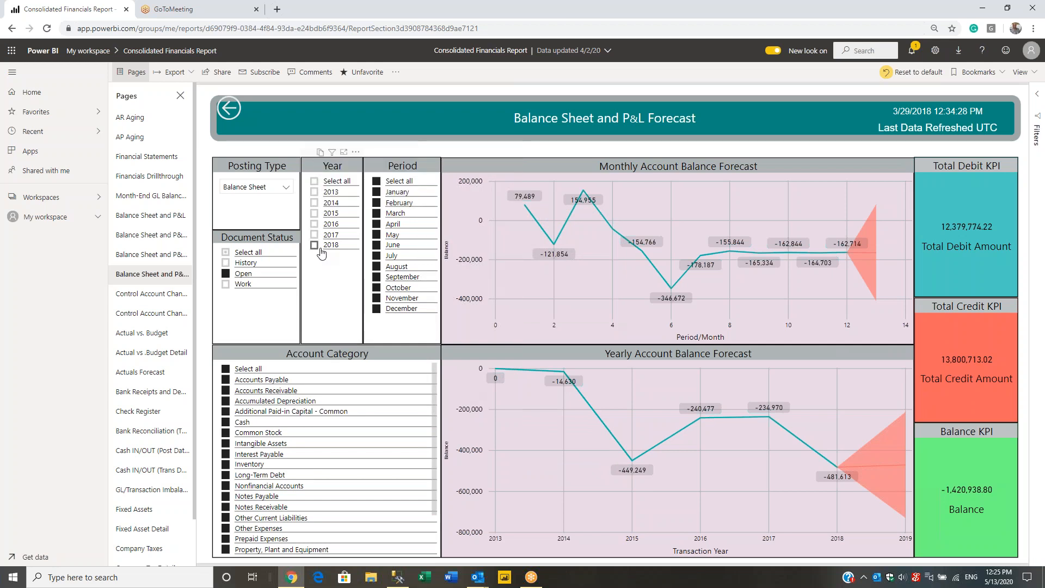
{"action": "left_click", "coordinate": [320, 248]}
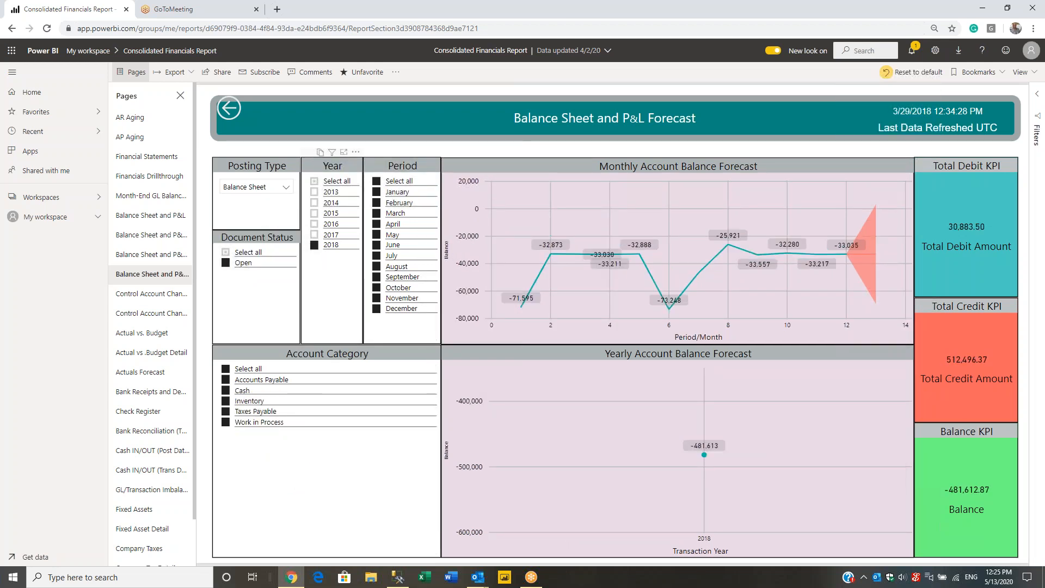
{"action": "left_click", "coordinate": [226, 369]}
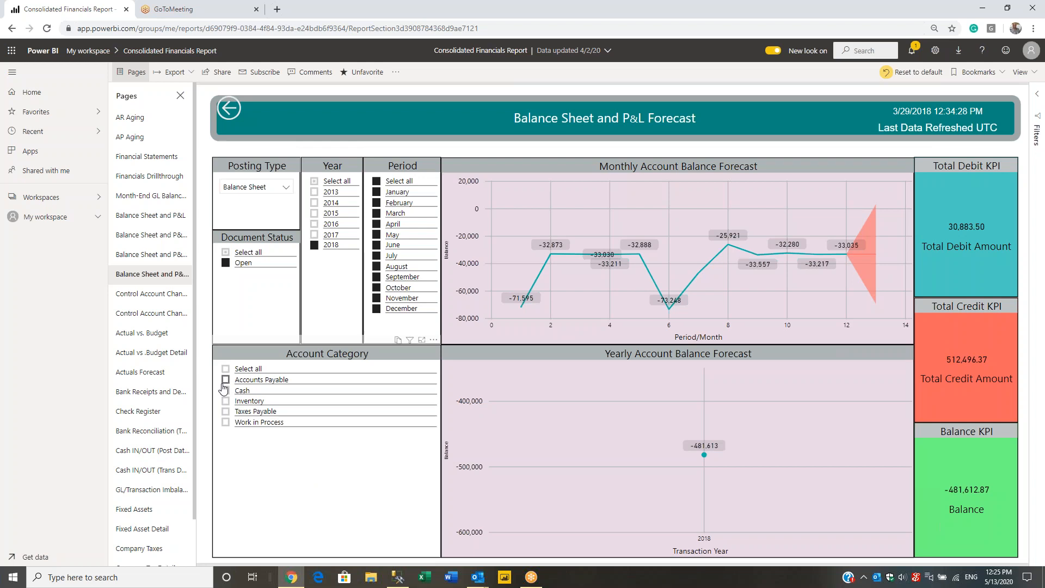
{"action": "left_click", "coordinate": [226, 391]}
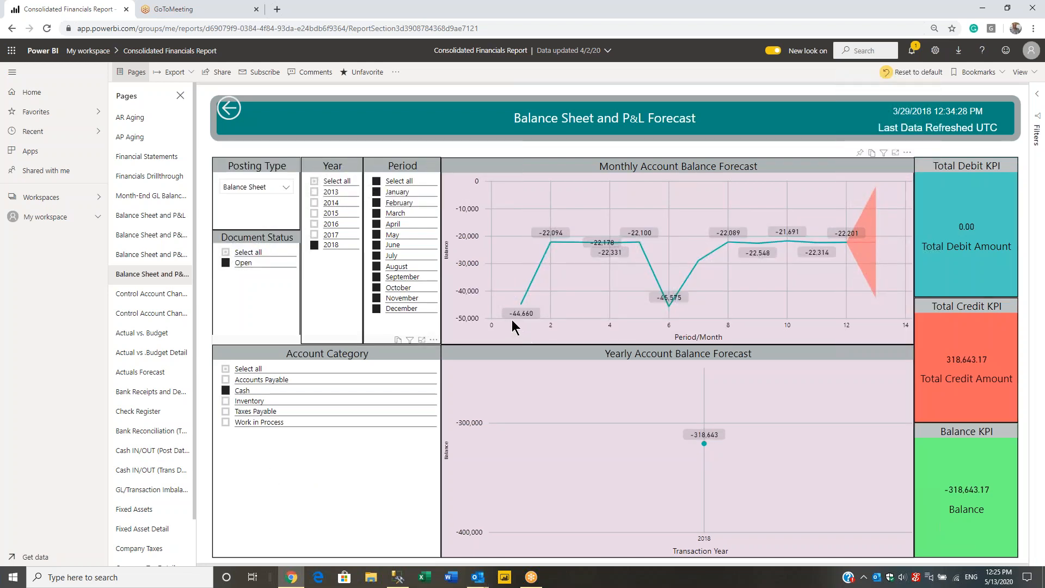
{"action": "mouse_move", "coordinate": [521, 315]}
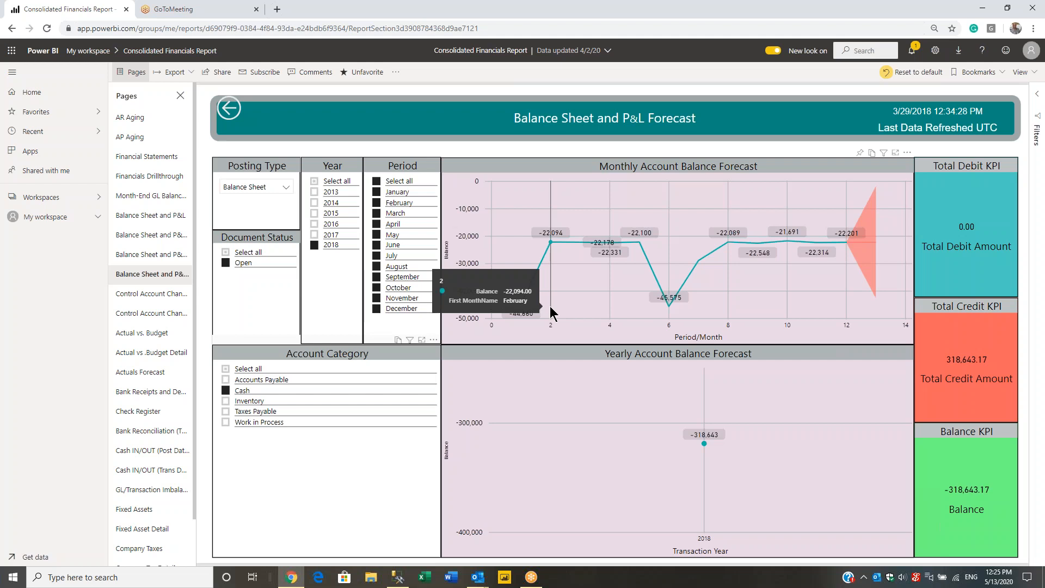
Inspect the remaining points and forecast range of the Monthly Account Balance Forecast, and select all years.
{"action": "mouse_move", "coordinate": [589, 299]}
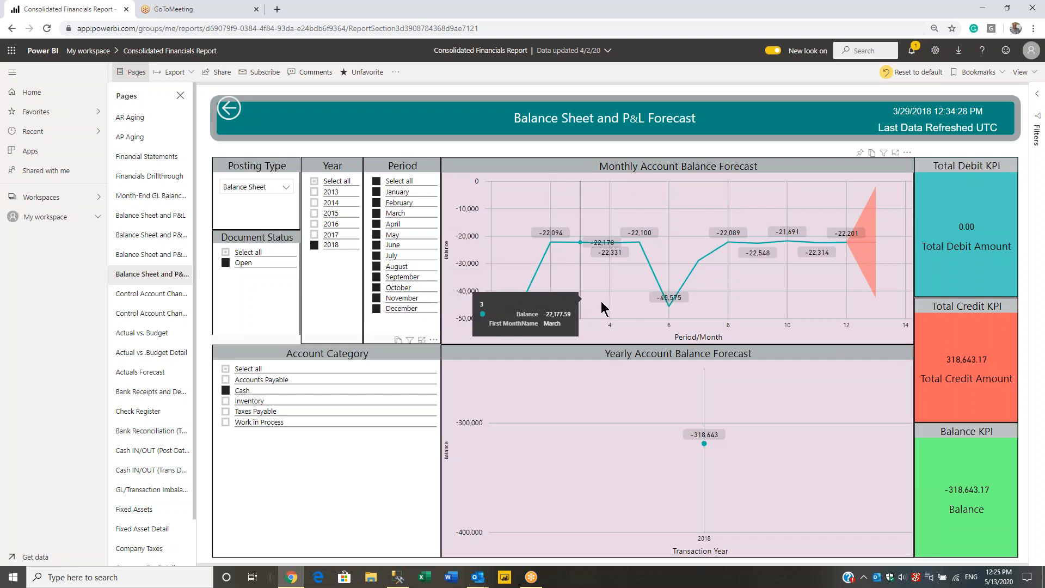
{"action": "mouse_move", "coordinate": [809, 258]}
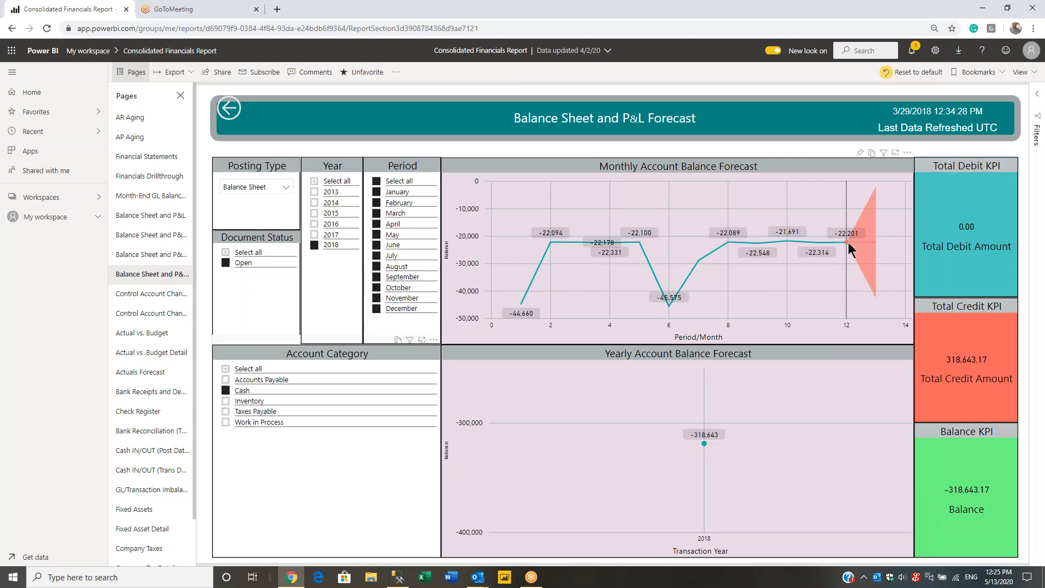
{"action": "mouse_move", "coordinate": [874, 243]}
{"action": "mouse_move", "coordinate": [869, 200]}
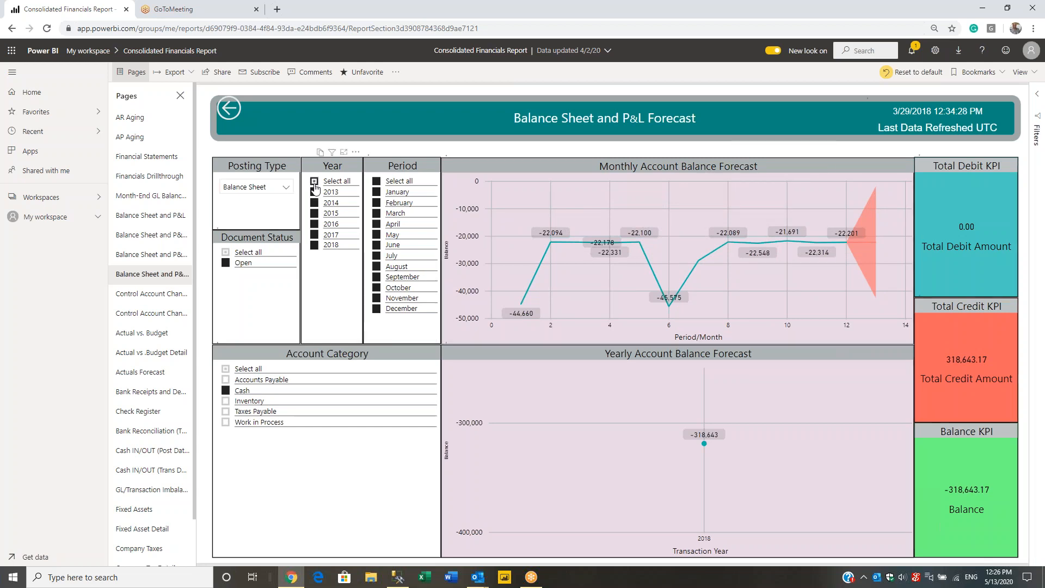
{"action": "left_click", "coordinate": [314, 183]}
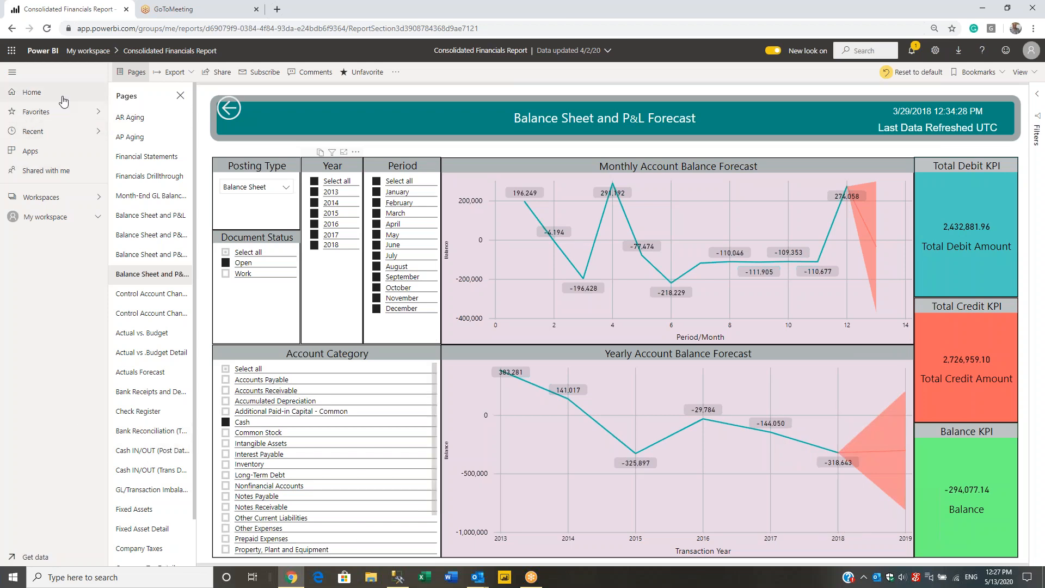
Open the Consolidated Sales Analysis by Year report from the home page and inspect the customer bars in its AR Aging chart.
{"action": "left_click", "coordinate": [47, 92]}
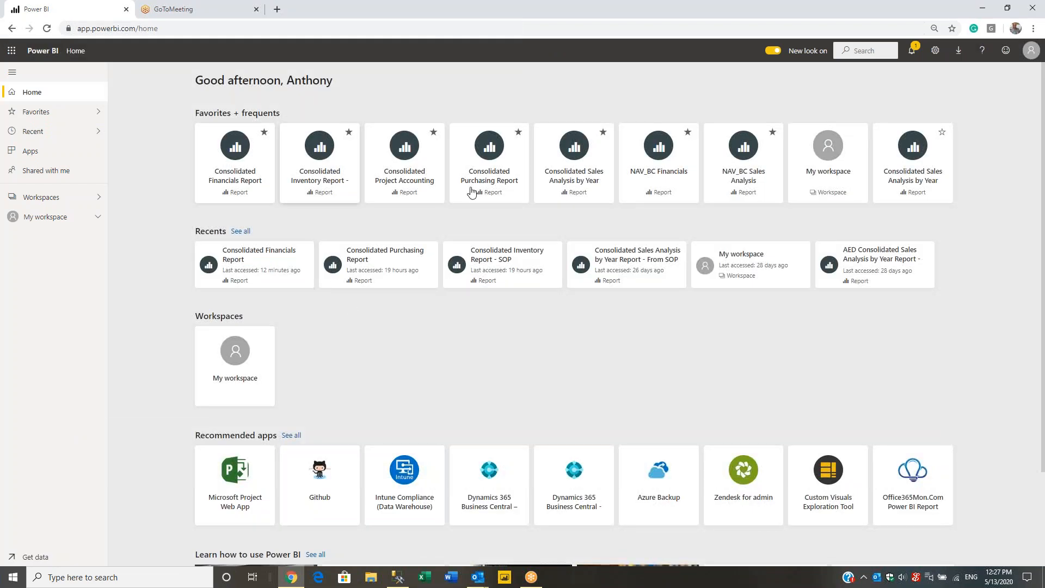
{"action": "left_click", "coordinate": [567, 161]}
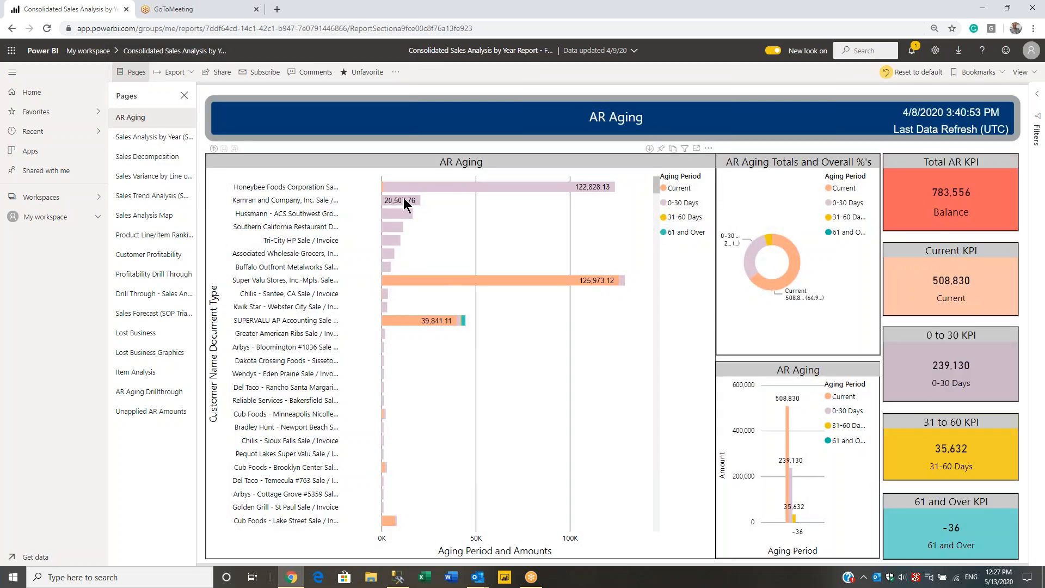
{"action": "mouse_move", "coordinate": [403, 189]}
{"action": "mouse_move", "coordinate": [485, 185]}
{"action": "mouse_move", "coordinate": [449, 281]}
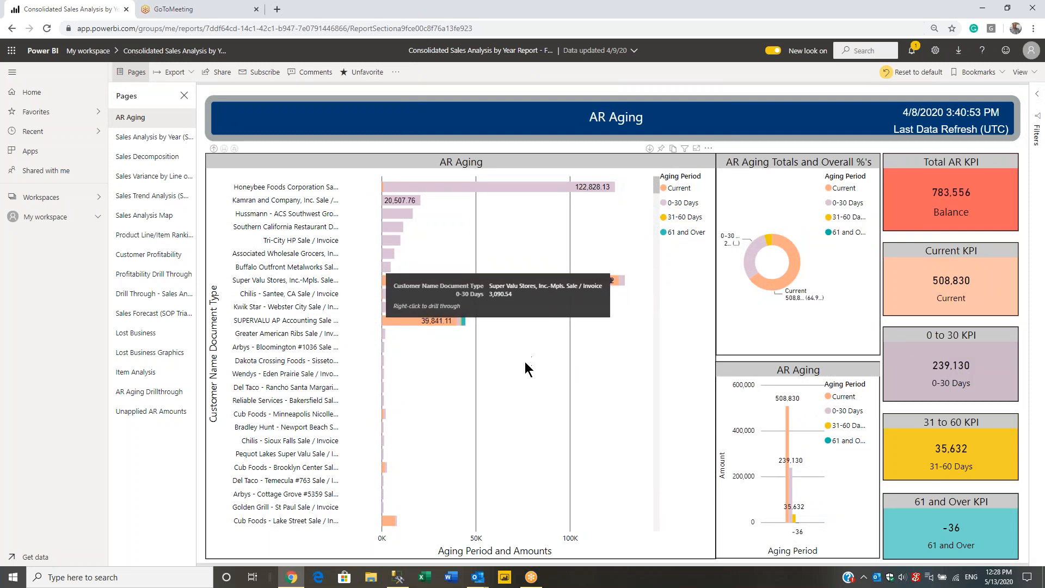
{"action": "scroll", "coordinate": [525, 362], "scroll_direction": "down", "scroll_amount": 5}
{"action": "scroll", "coordinate": [525, 361], "scroll_direction": "up", "scroll_amount": 5}
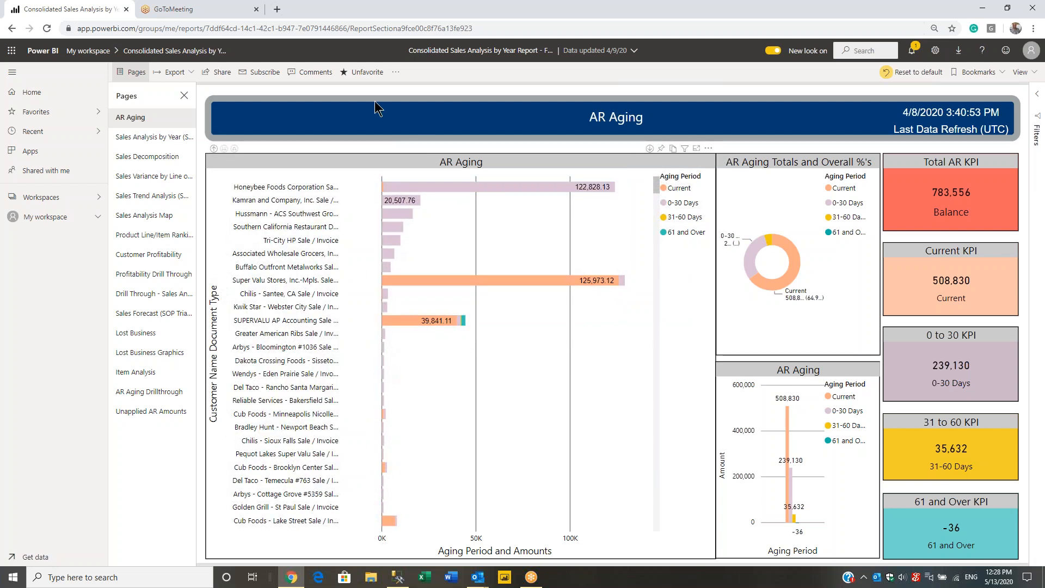
Sort the AR Aging customer chart by 0-30 Days.
{"action": "left_click", "coordinate": [708, 148]}
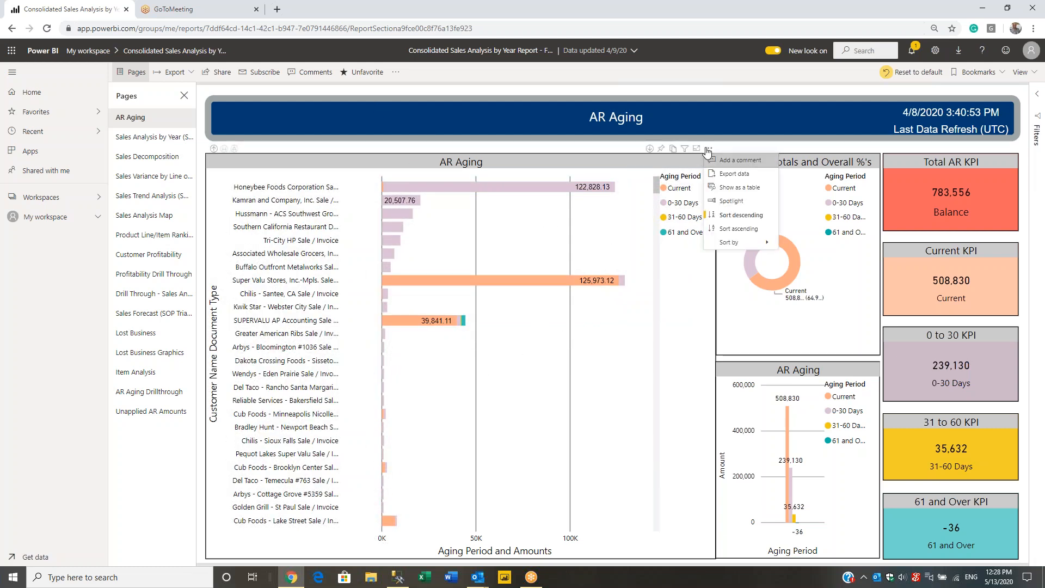
{"action": "mouse_move", "coordinate": [728, 243]}
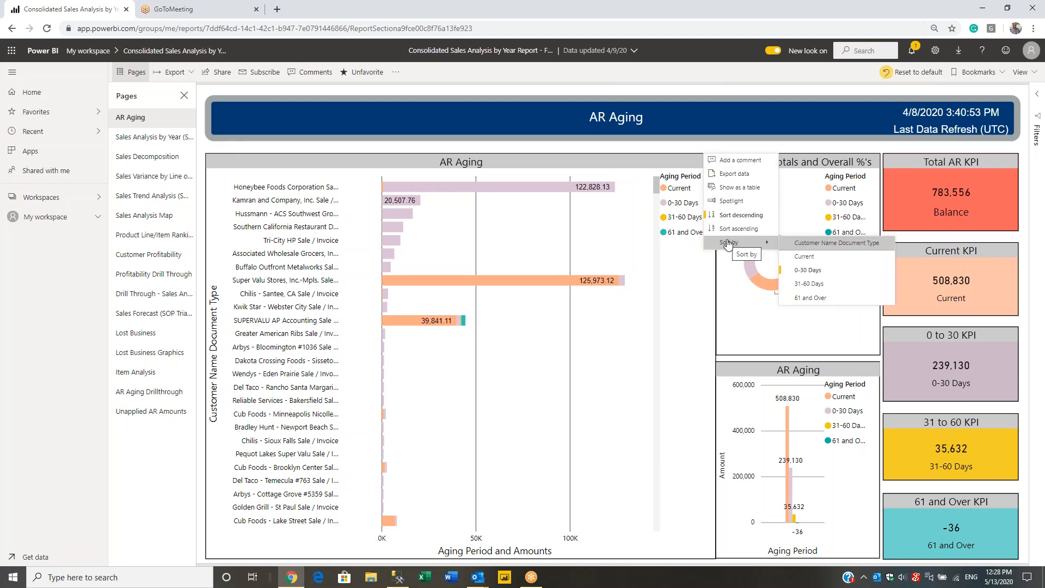
{"action": "left_click", "coordinate": [798, 272]}
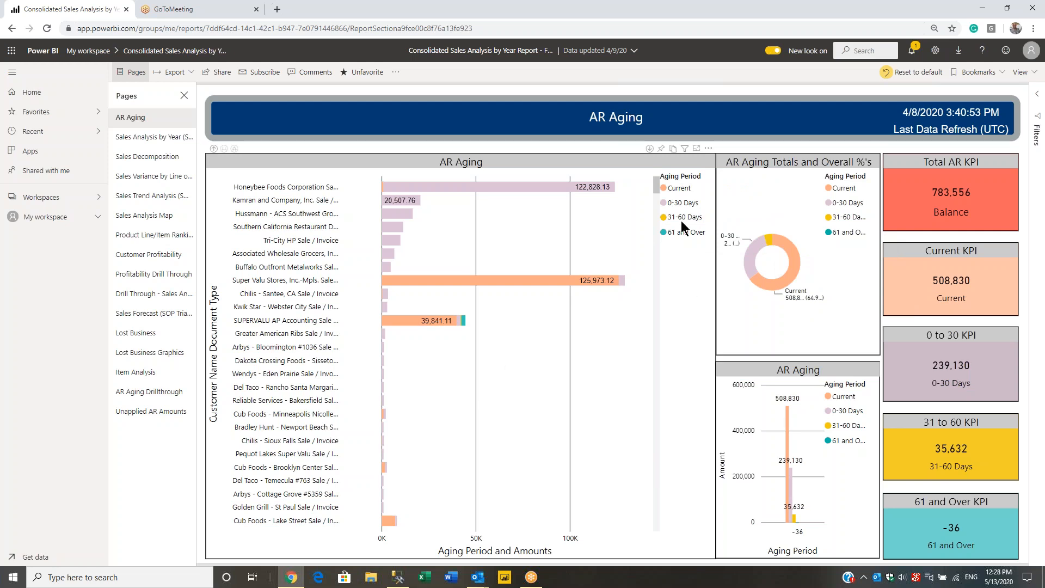
Sort the AR Aging customer chart in ascending order and return it to descending order.
{"action": "left_click", "coordinate": [705, 148]}
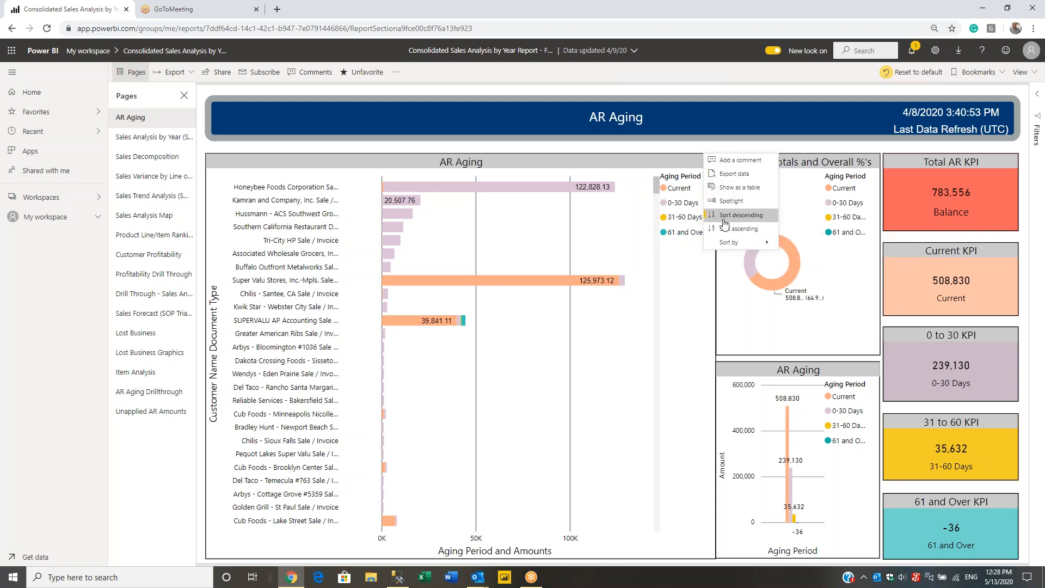
{"action": "key", "text": "Escape"}
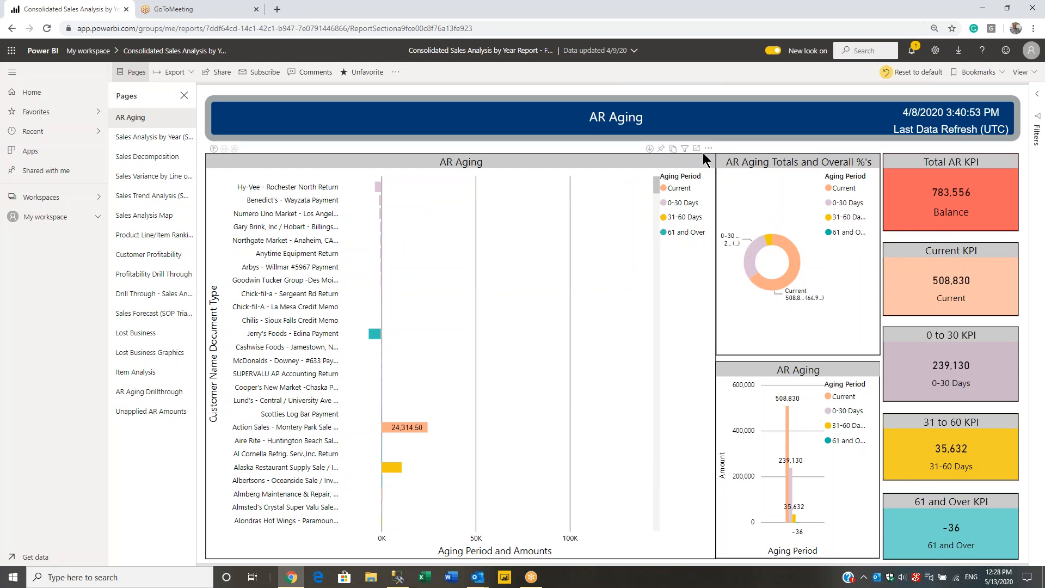
{"action": "left_click", "coordinate": [708, 150]}
{"action": "key", "text": "Escape"}
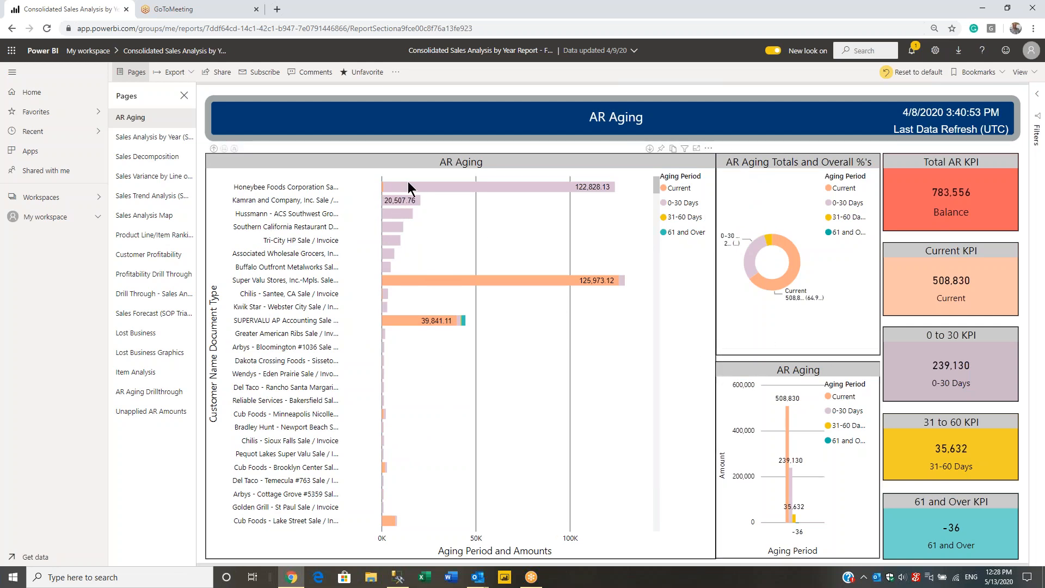
Open the Sales Analysis by Year page, cross-highlight its charts by the SUPERVALU bar in Revenue by Customer, and clear the highlight.
{"action": "right_click", "coordinate": [505, 190]}
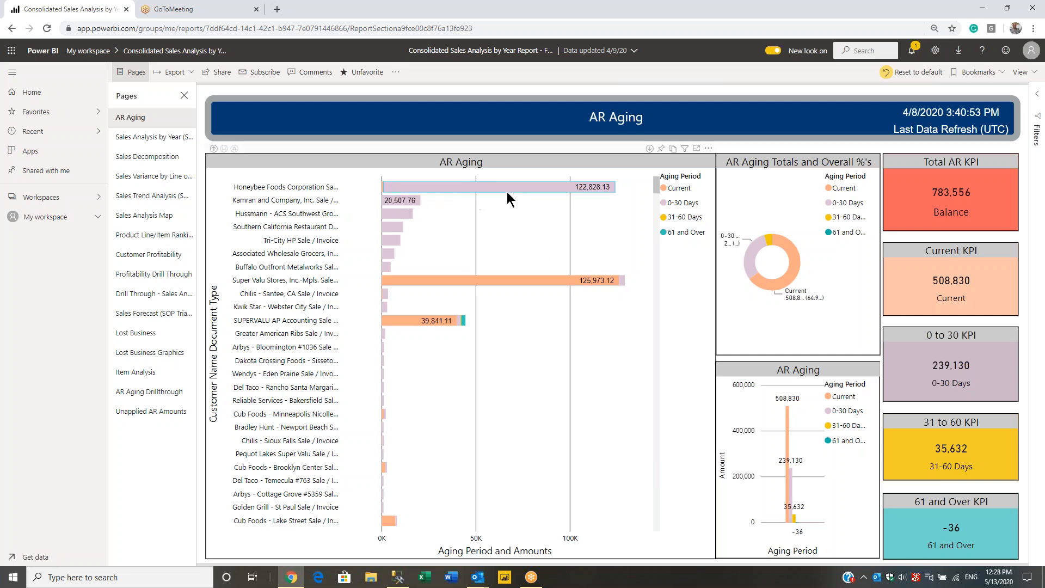
{"action": "left_click", "coordinate": [129, 144]}
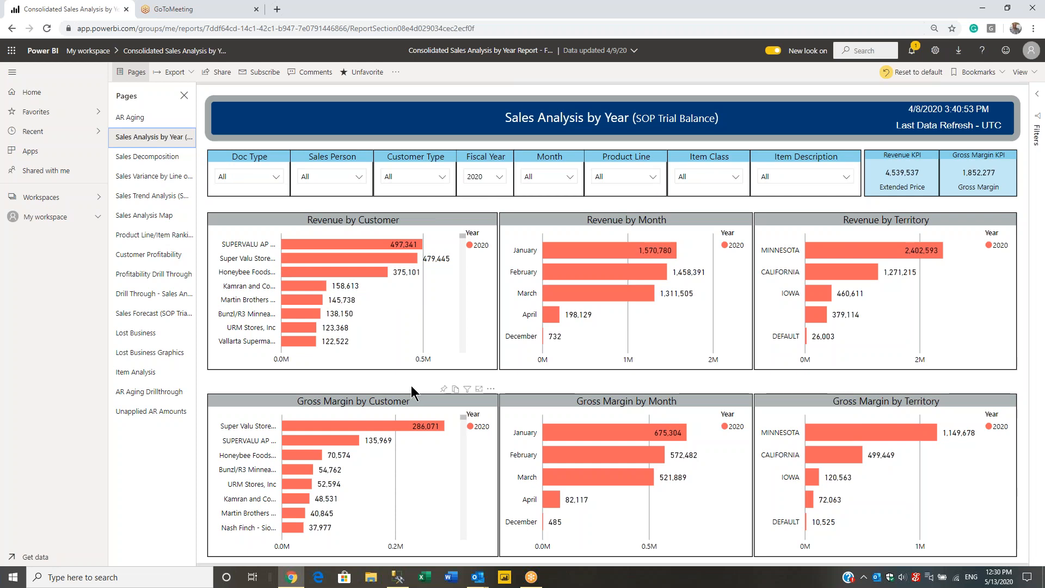
{"action": "left_click", "coordinate": [344, 246]}
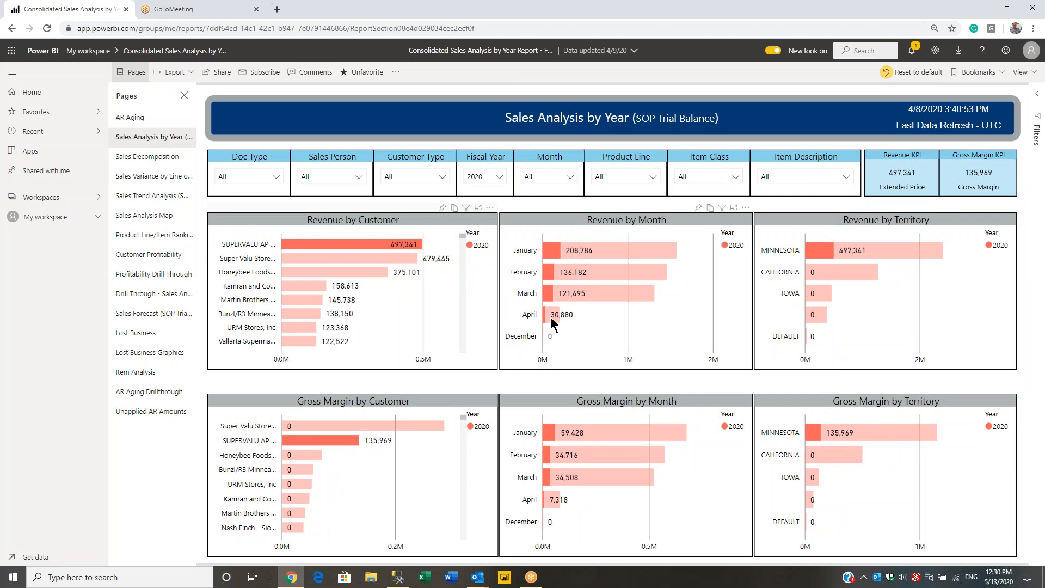
{"action": "mouse_move", "coordinate": [558, 297]}
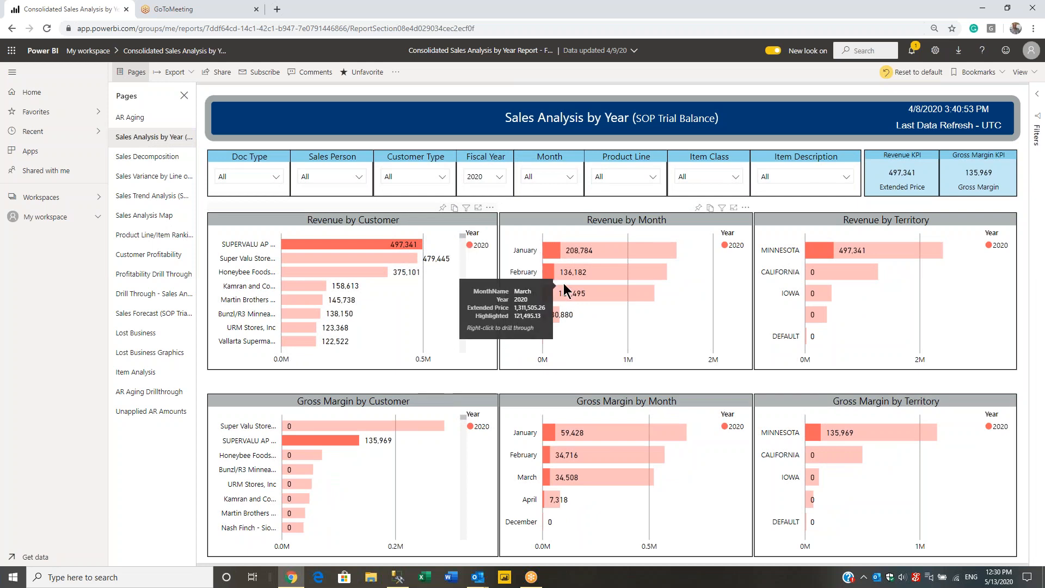
{"action": "mouse_move", "coordinate": [802, 279]}
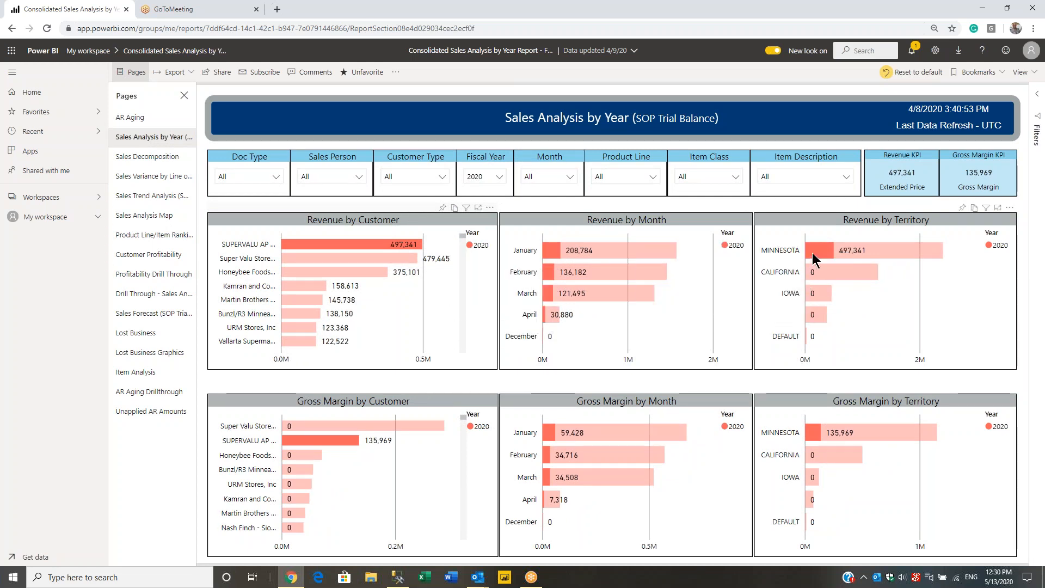
{"action": "mouse_move", "coordinate": [812, 252]}
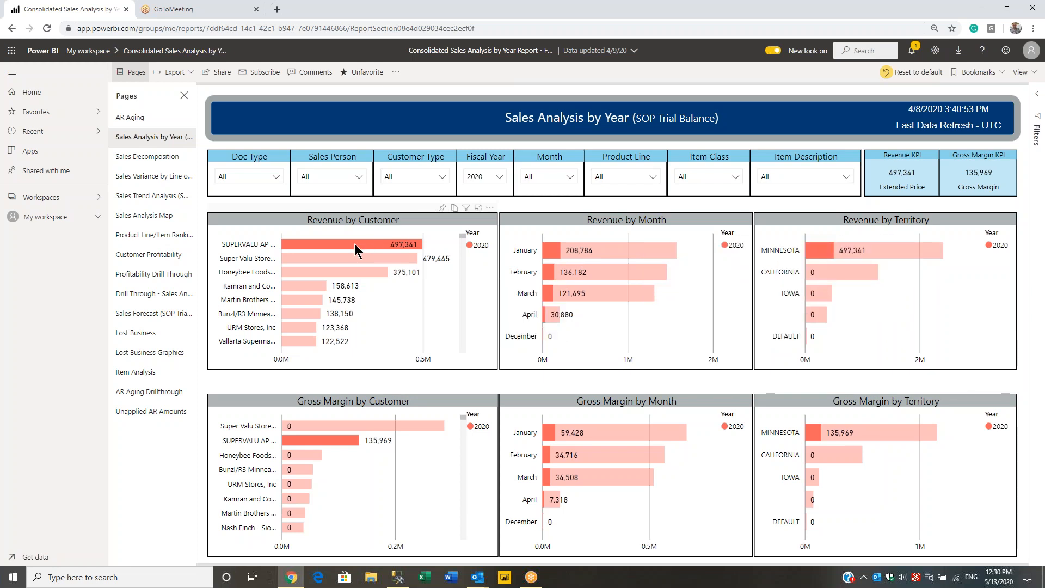
{"action": "mouse_move", "coordinate": [354, 245]}
{"action": "left_click", "coordinate": [351, 242]}
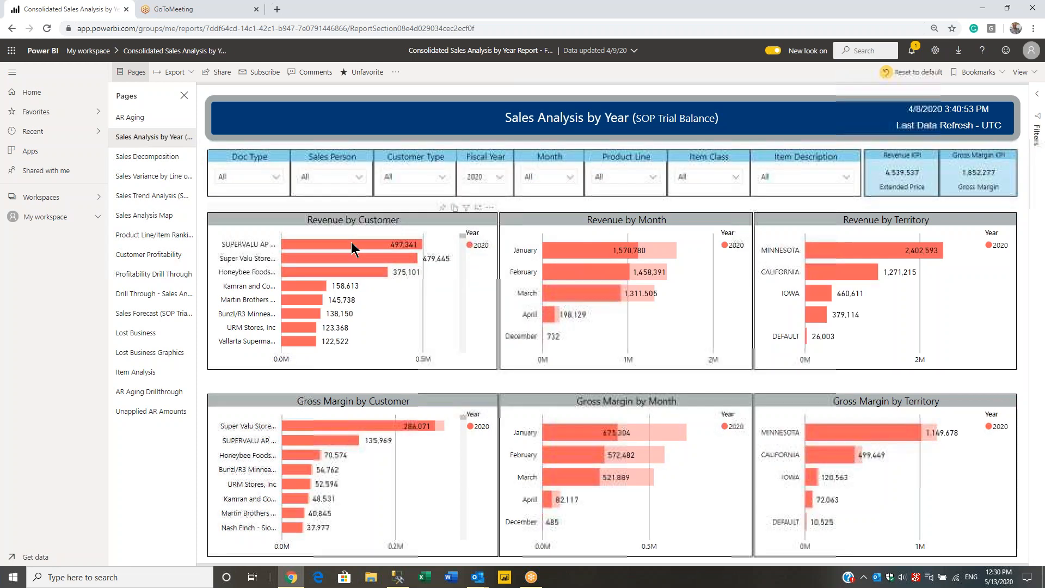
Cross-highlight the sales charts by the January revenue bar and by the Minnesota territory bar, clearing each selection.
{"action": "left_click", "coordinate": [577, 254]}
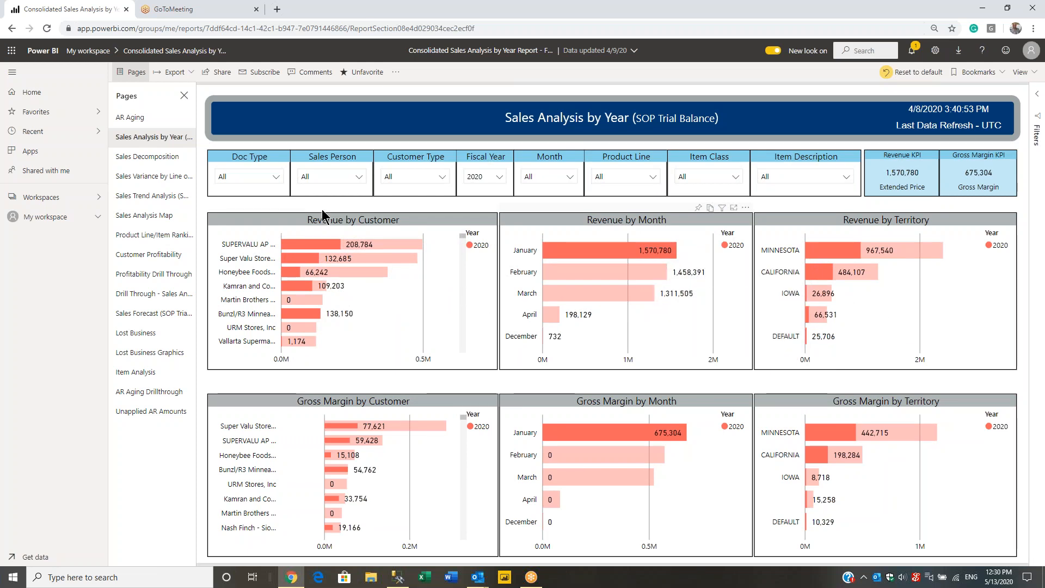
{"action": "left_click", "coordinate": [567, 256]}
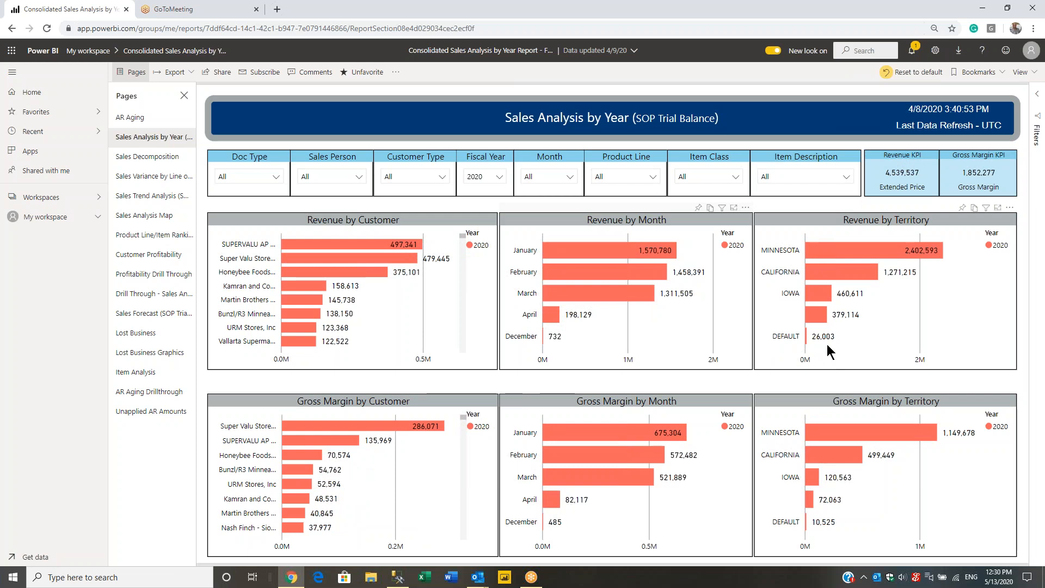
{"action": "left_click", "coordinate": [845, 254]}
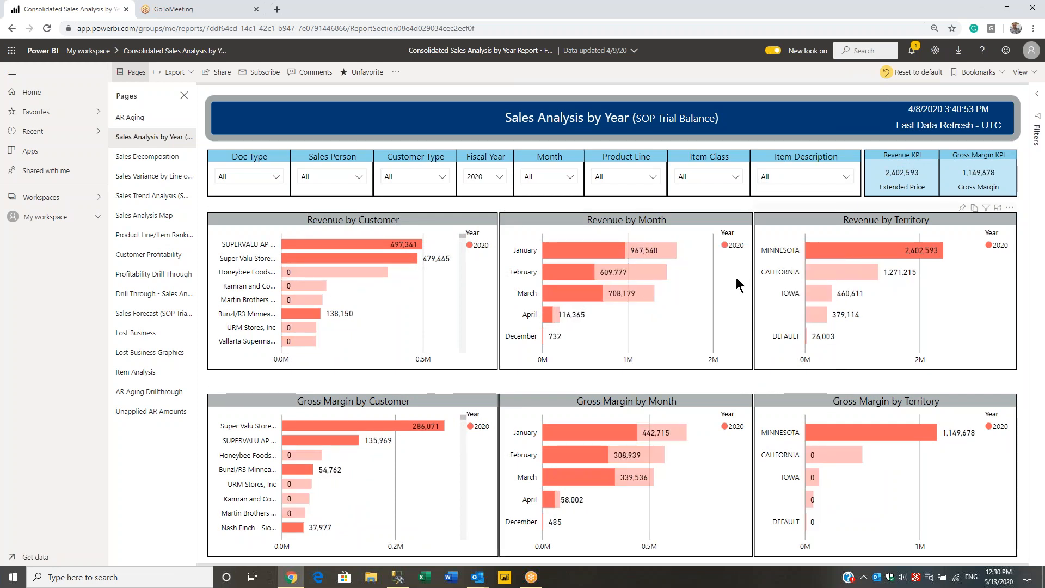
{"action": "scroll", "coordinate": [324, 251], "scroll_direction": "down", "scroll_amount": 3}
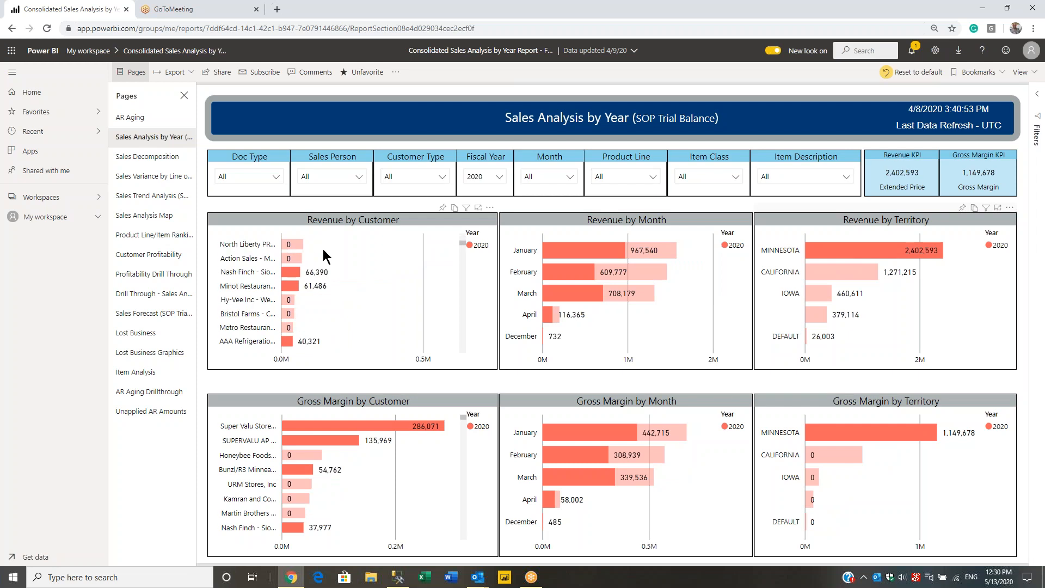
{"action": "scroll", "coordinate": [321, 250], "scroll_direction": "up", "scroll_amount": 5}
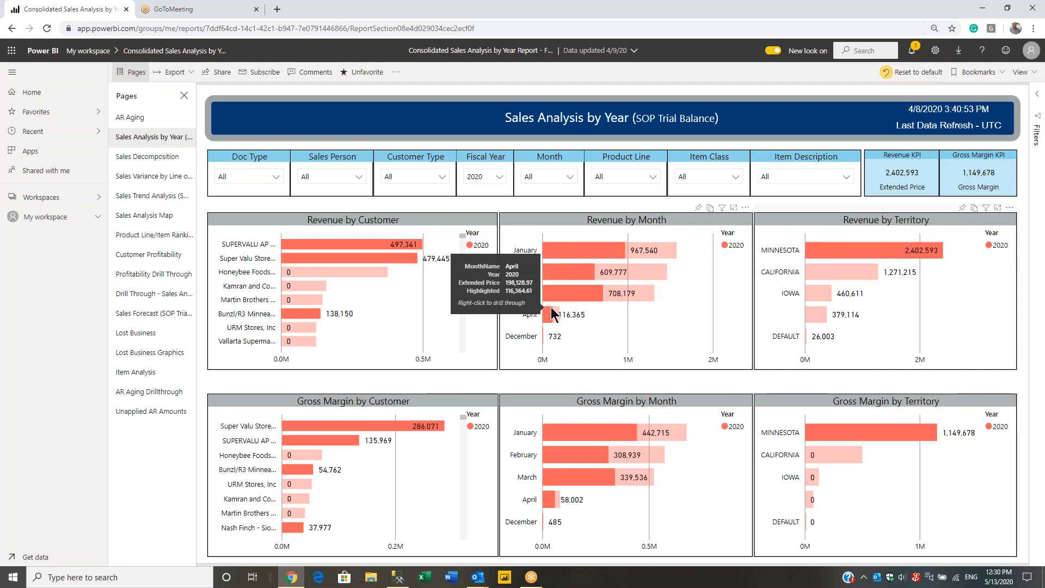
{"action": "left_click", "coordinate": [821, 250]}
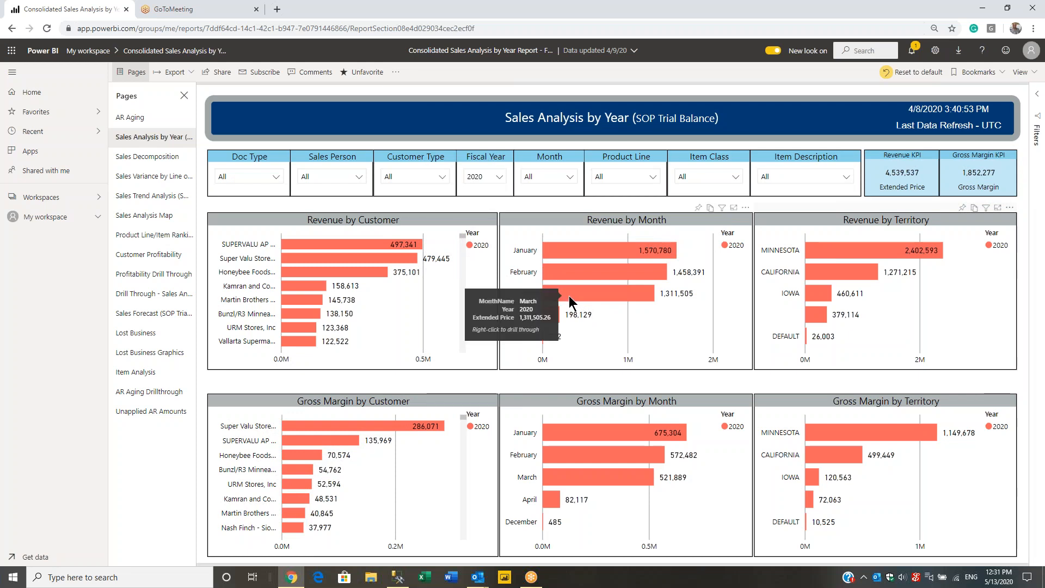
Run the Explain the decrease analysis on April in Revenue by Month and inspect the states in its waterfall chart.
{"action": "mouse_move", "coordinate": [555, 319]}
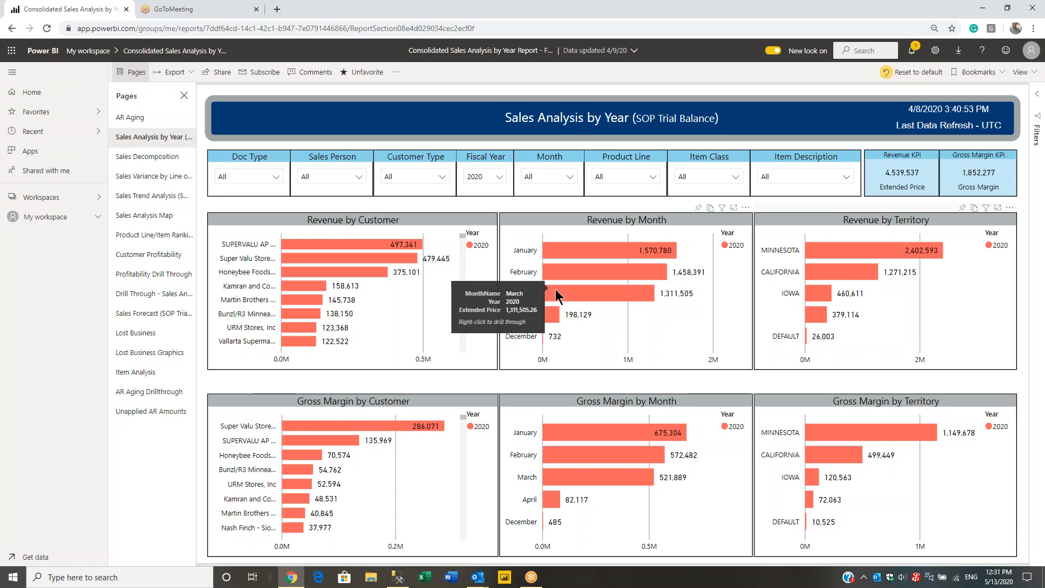
{"action": "right_click", "coordinate": [550, 319]}
{"action": "mouse_move", "coordinate": [598, 388]}
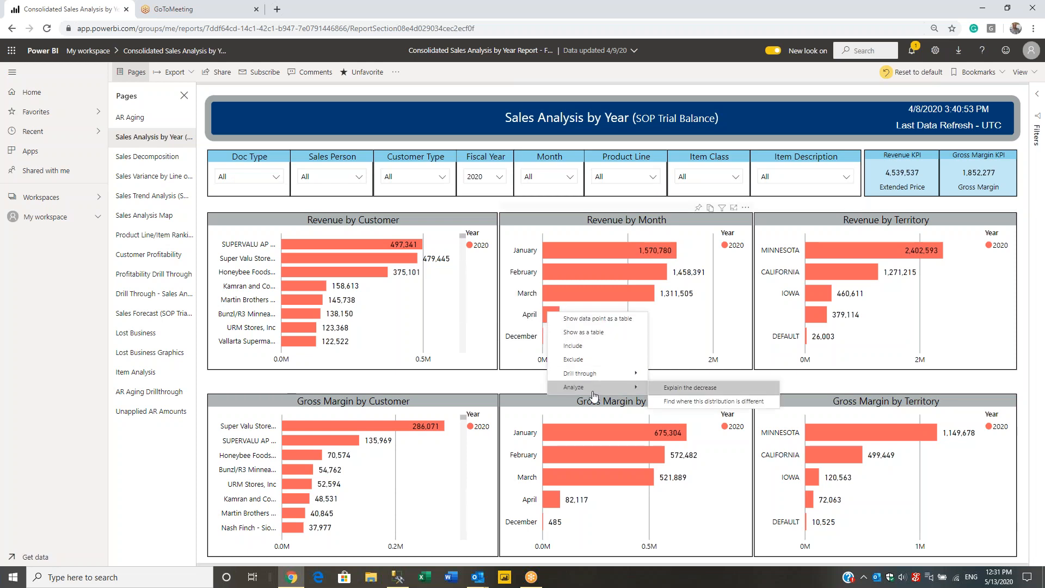
{"action": "left_click", "coordinate": [678, 387]}
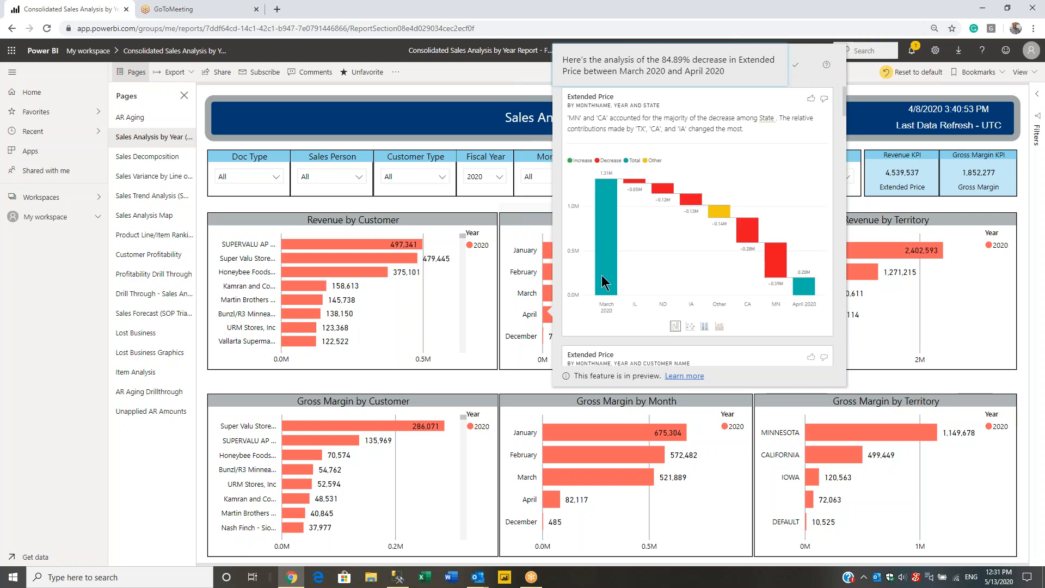
{"action": "mouse_move", "coordinate": [813, 297]}
{"action": "mouse_move", "coordinate": [717, 214]}
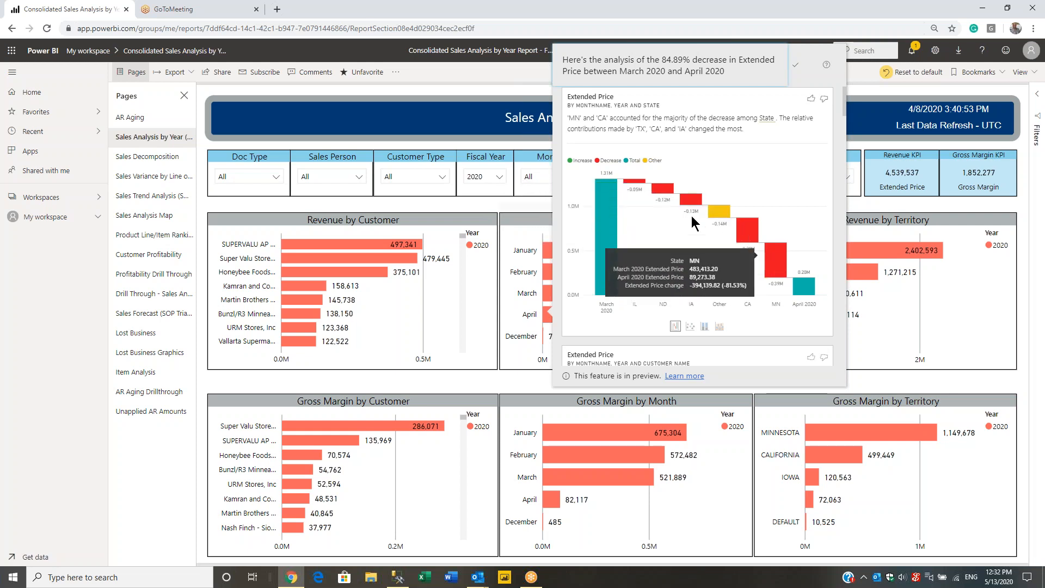
Show the state breakdown as a ribbon chart, inspect the CA band, and return to the waterfall chart.
{"action": "left_click", "coordinate": [719, 325]}
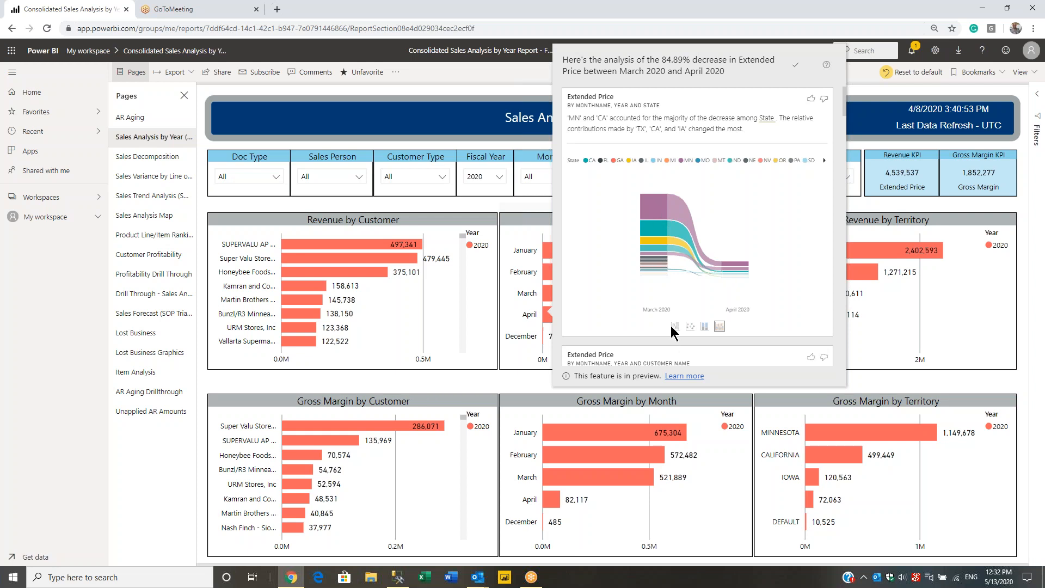
{"action": "left_click", "coordinate": [655, 228]}
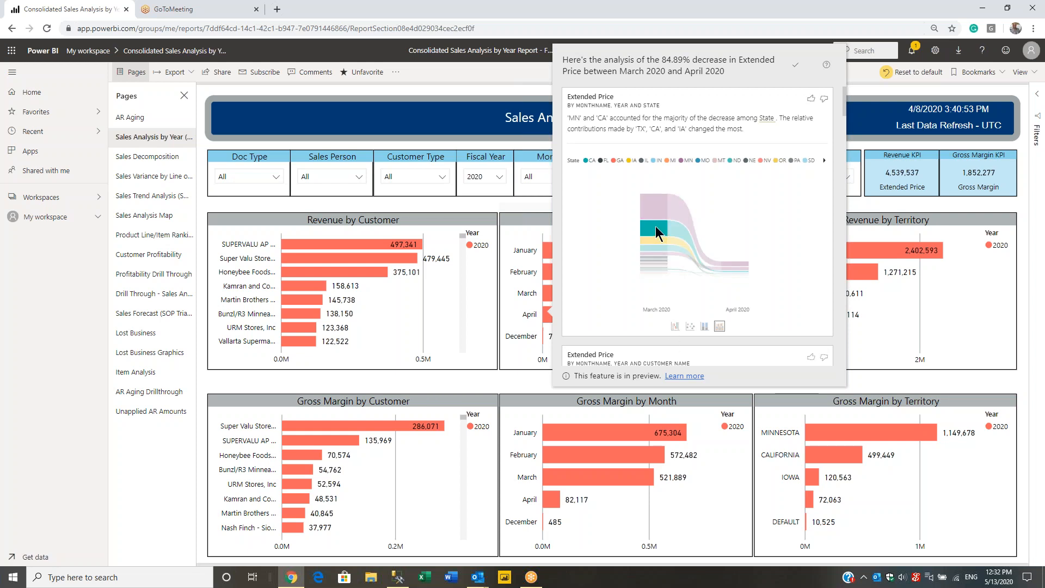
{"action": "left_click", "coordinate": [655, 226]}
{"action": "mouse_move", "coordinate": [671, 223]}
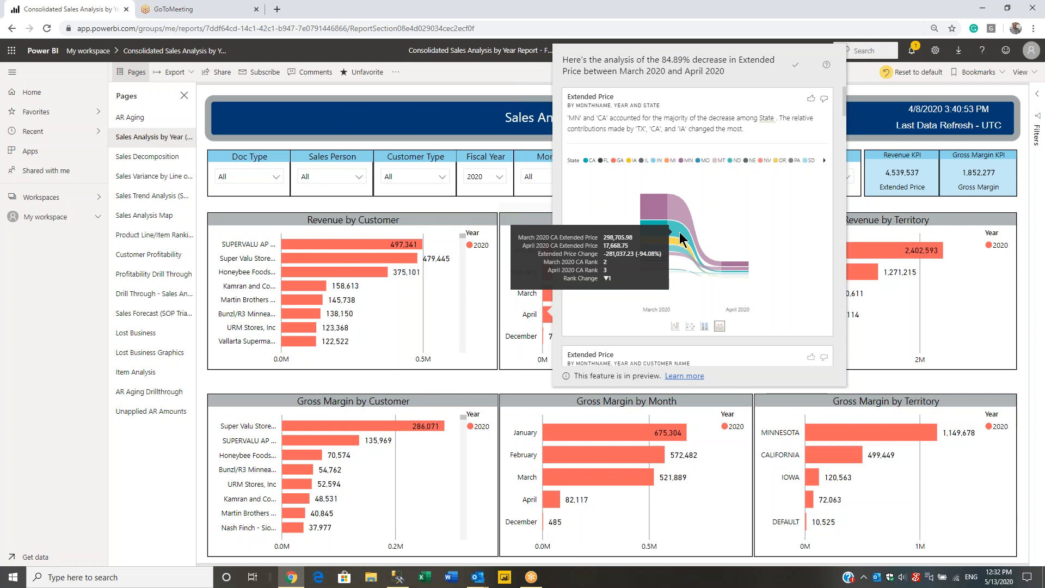
{"action": "left_click", "coordinate": [675, 326]}
{"action": "scroll", "coordinate": [678, 321], "scroll_direction": "down", "scroll_amount": 3}
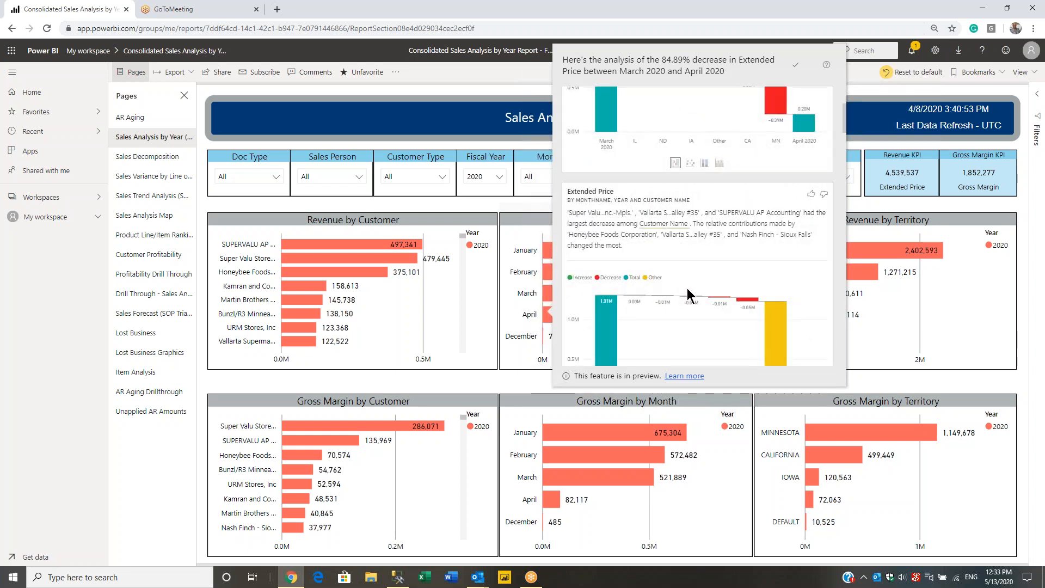
Examine the Customer Name breakdown of the April decrease, inspecting the Other bar in its waterfall chart.
{"action": "scroll", "coordinate": [686, 291], "scroll_direction": "down", "scroll_amount": 1}
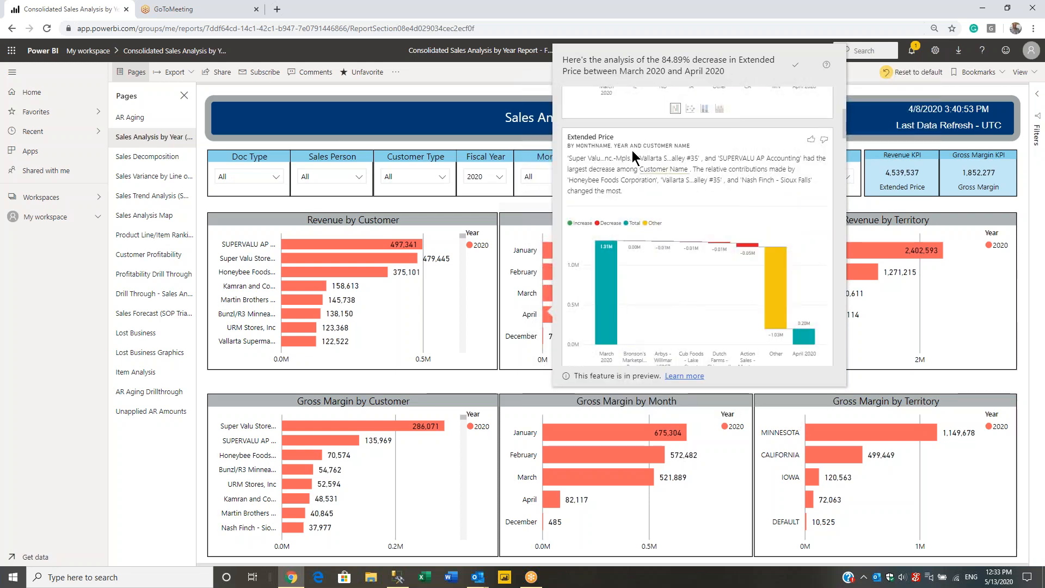
{"action": "double_click", "coordinate": [714, 148]}
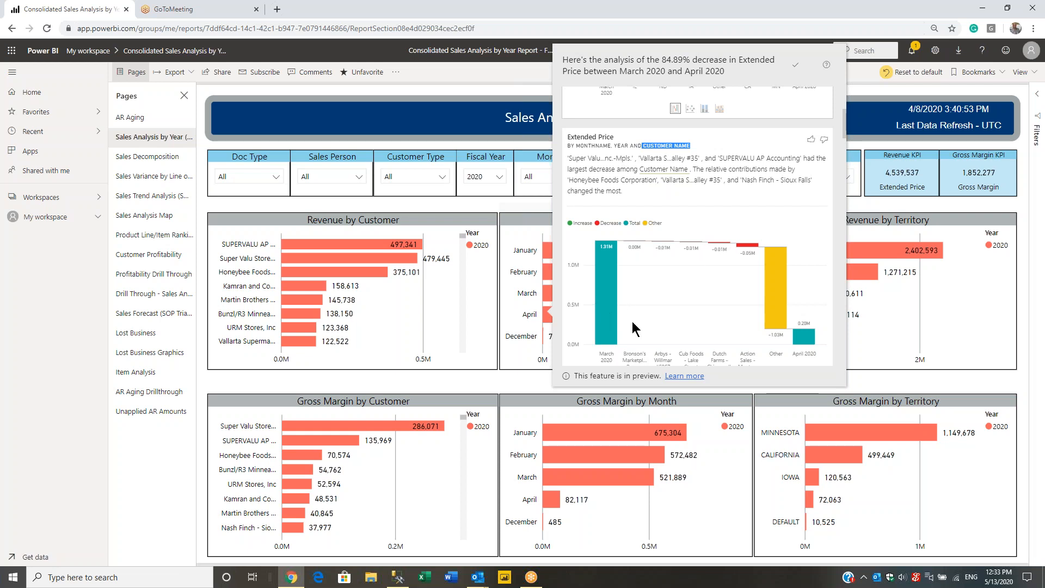
{"action": "mouse_move", "coordinate": [771, 297]}
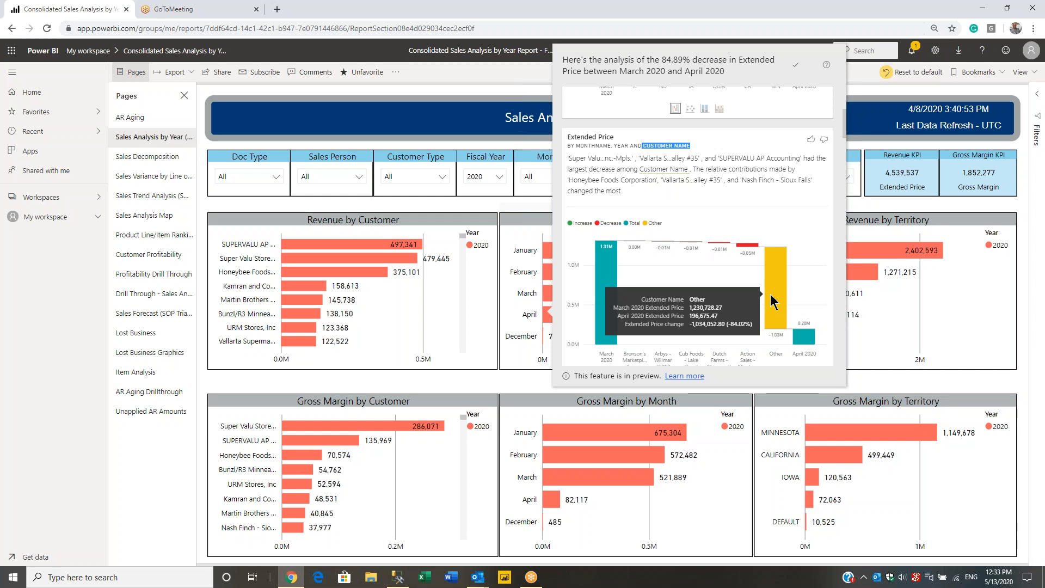
{"action": "mouse_move", "coordinate": [740, 243]}
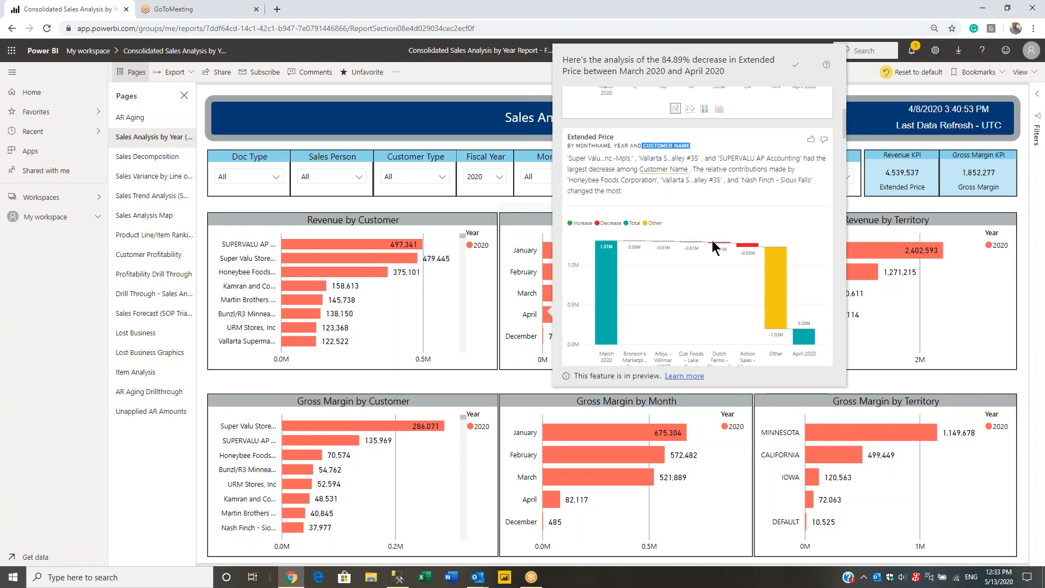
Examine the Item Description breakdown of the decrease, inspecting the Cub Breading bar in its waterfall chart.
{"action": "scroll", "coordinate": [709, 245], "scroll_direction": "down", "scroll_amount": 5}
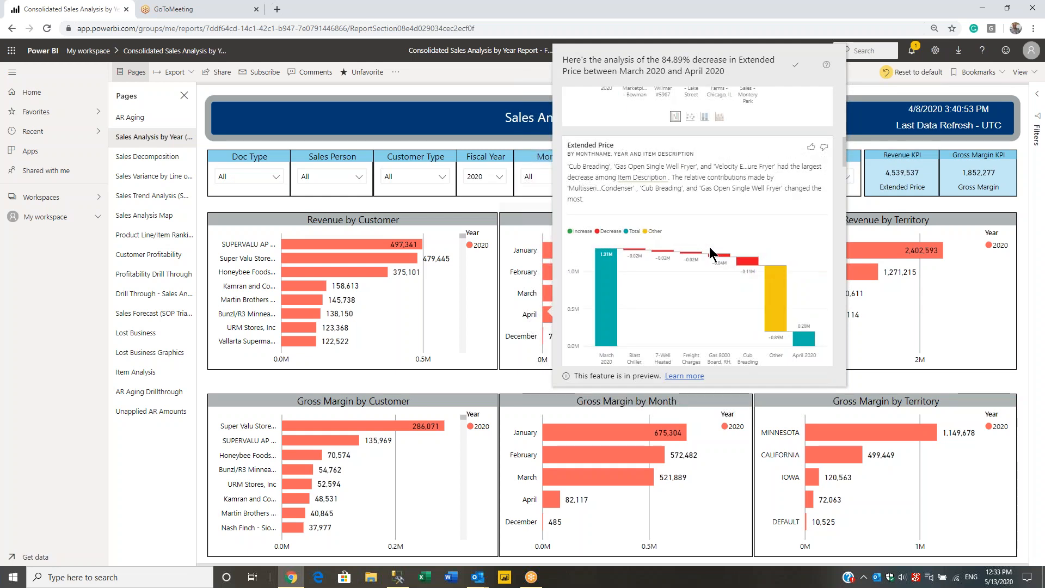
{"action": "scroll", "coordinate": [709, 247], "scroll_direction": "down", "scroll_amount": 1}
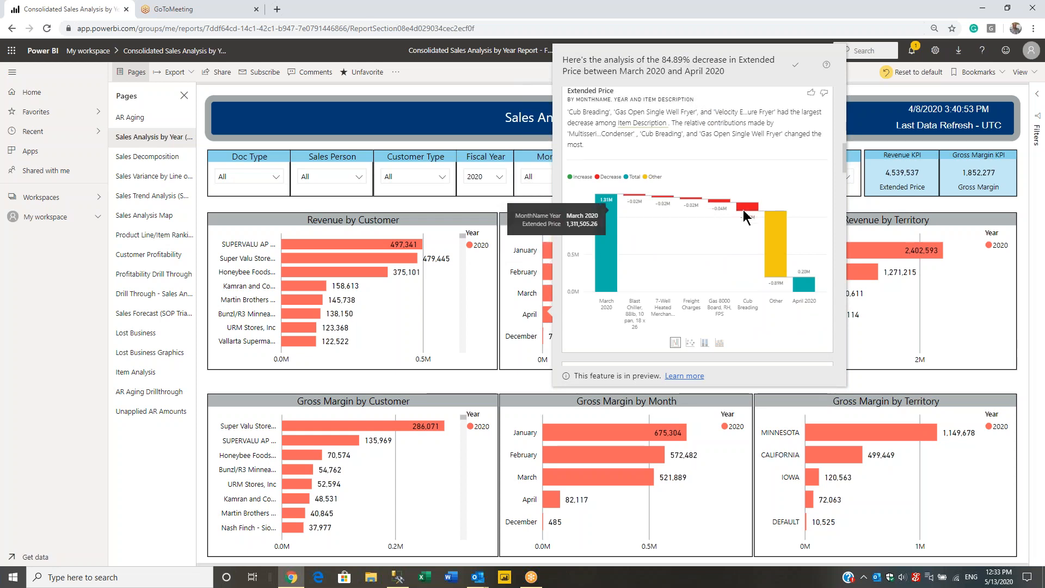
{"action": "mouse_move", "coordinate": [746, 207]}
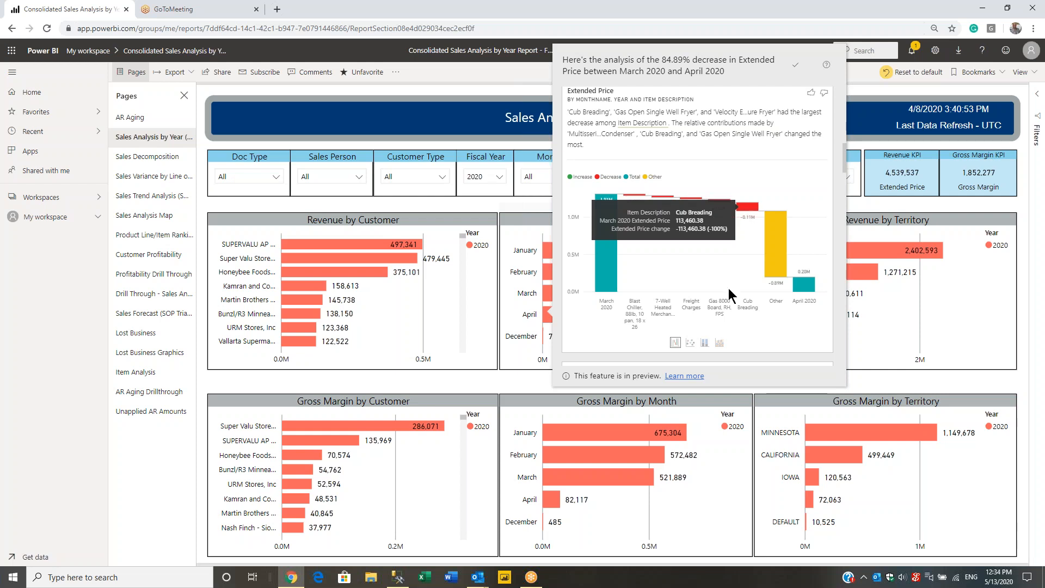
Examine the Salesperson ID breakdown of the decrease, highlighting its field name and inspecting individual salesperson bars in the waterfall chart.
{"action": "scroll", "coordinate": [729, 289], "scroll_direction": "down", "scroll_amount": 3}
{"action": "scroll", "coordinate": [729, 297], "scroll_direction": "down", "scroll_amount": 1}
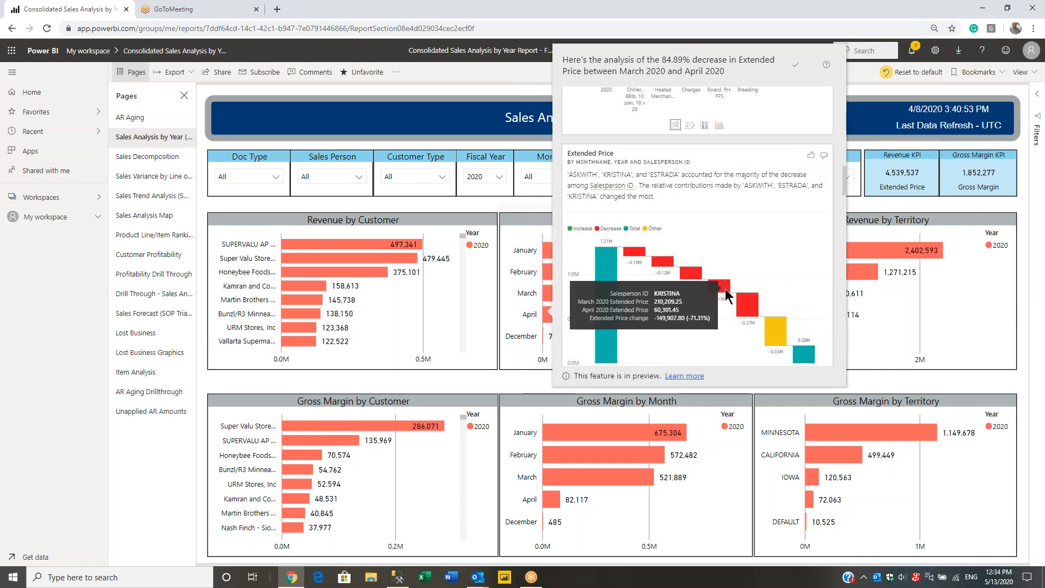
{"action": "scroll", "coordinate": [728, 297], "scroll_direction": "down", "scroll_amount": 1}
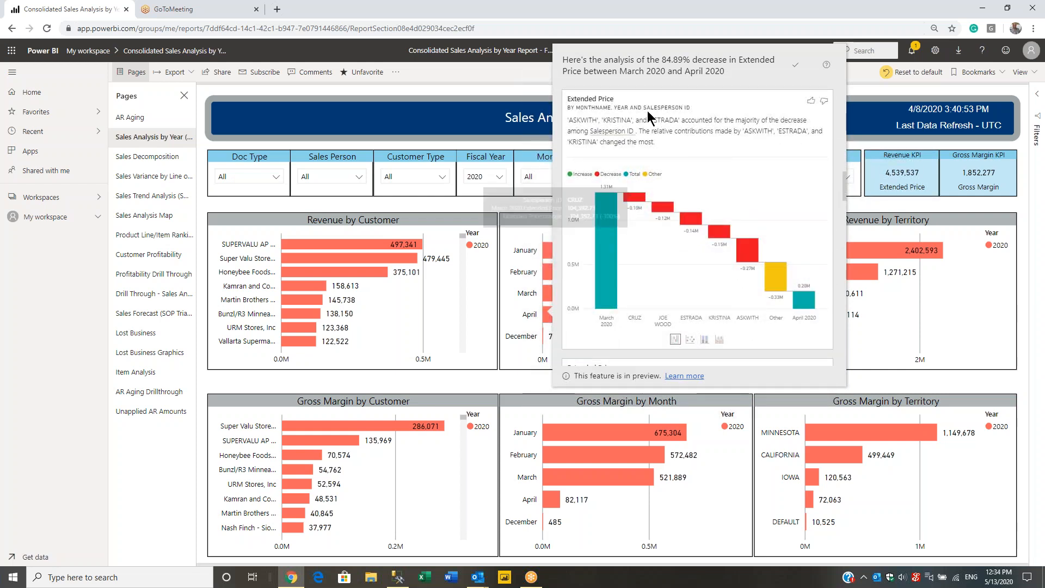
{"action": "left_click_drag", "start_coordinate": [644, 107], "coordinate": [696, 113]}
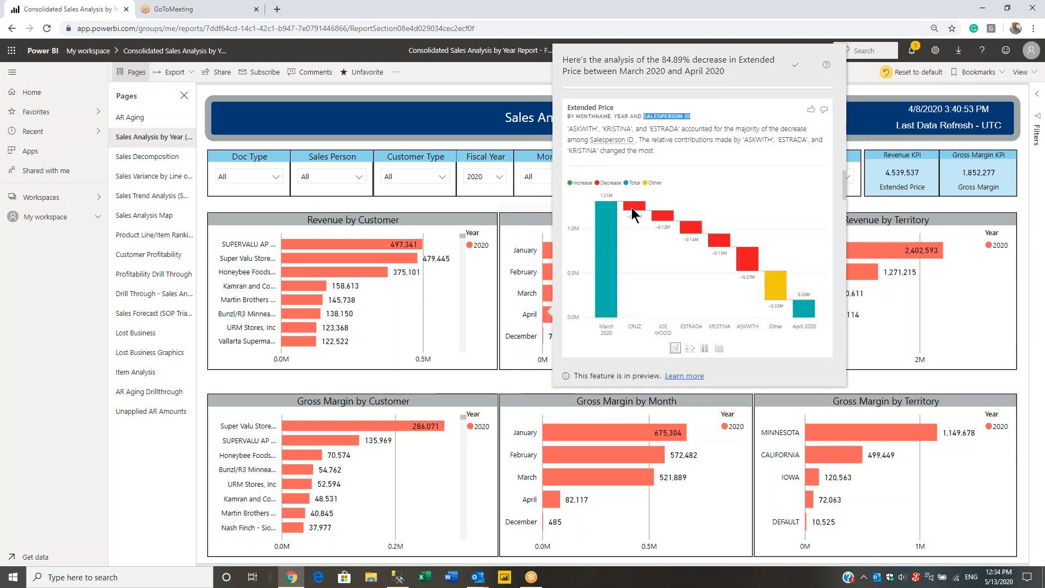
{"action": "mouse_move", "coordinate": [673, 222]}
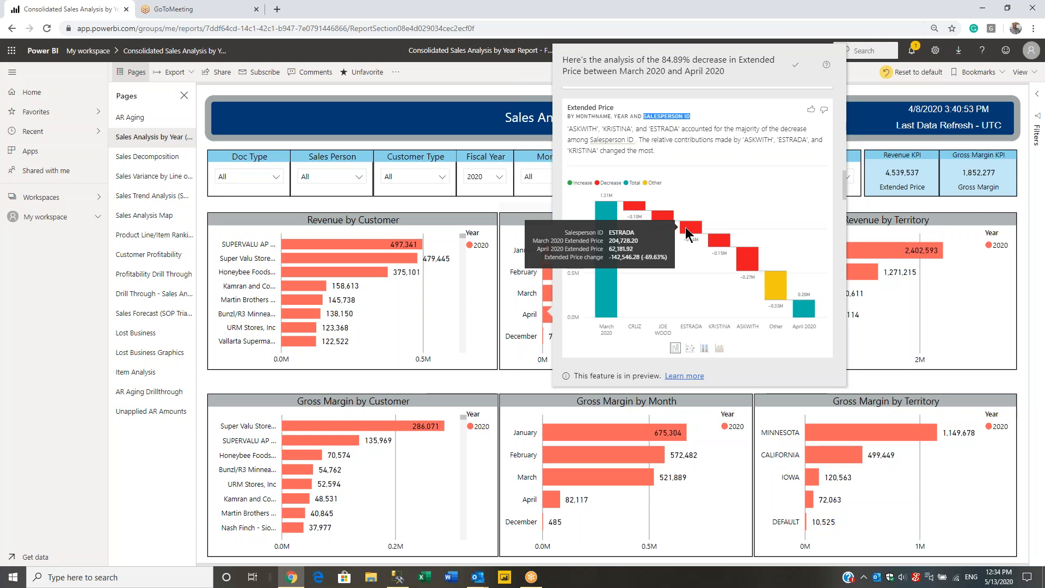
Review the further breakdowns of the decrease by SOPNUMBE, CUSTNMBR and CUSTNAME.
{"action": "scroll", "coordinate": [700, 333], "scroll_direction": "down", "scroll_amount": 5}
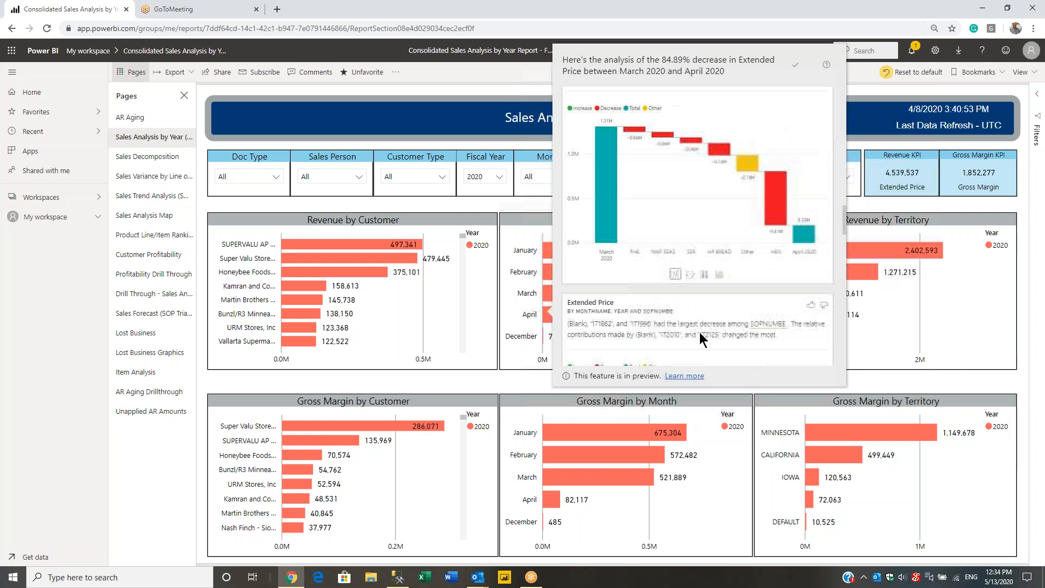
{"action": "scroll", "coordinate": [657, 283], "scroll_direction": "down", "scroll_amount": 3}
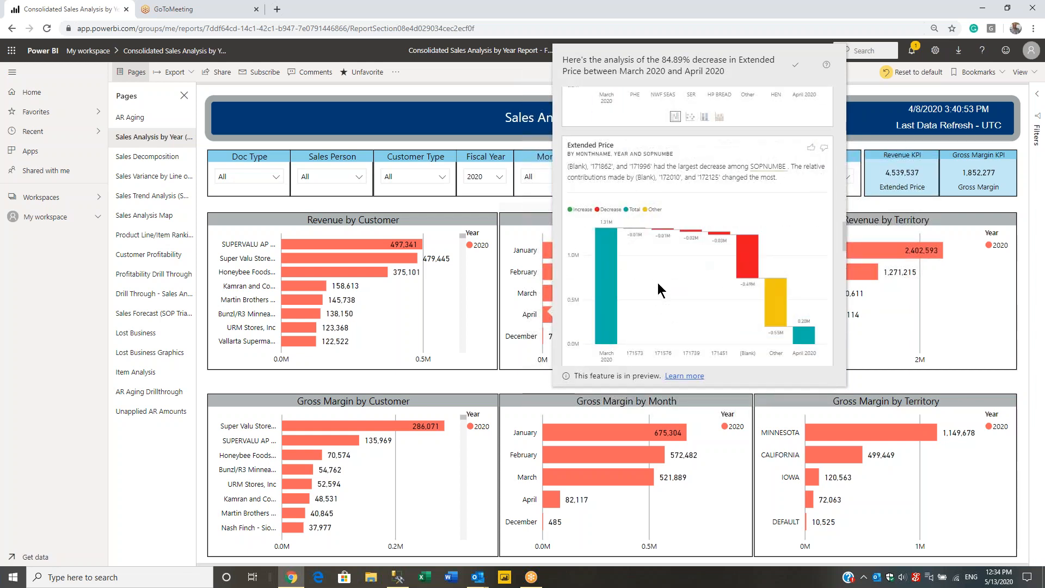
{"action": "scroll", "coordinate": [657, 283], "scroll_direction": "down", "scroll_amount": 5}
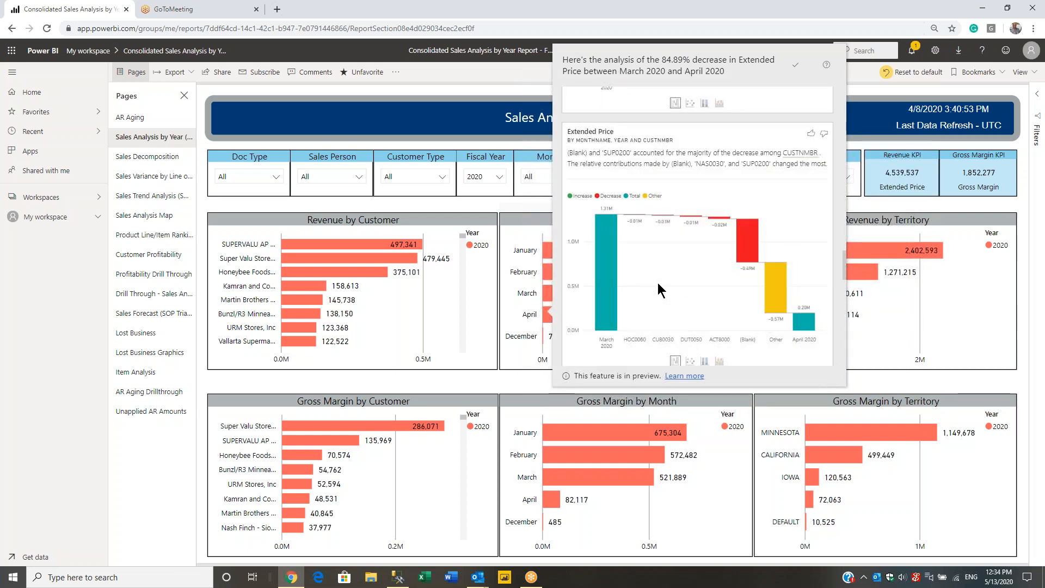
{"action": "scroll", "coordinate": [657, 283], "scroll_direction": "down", "scroll_amount": 5}
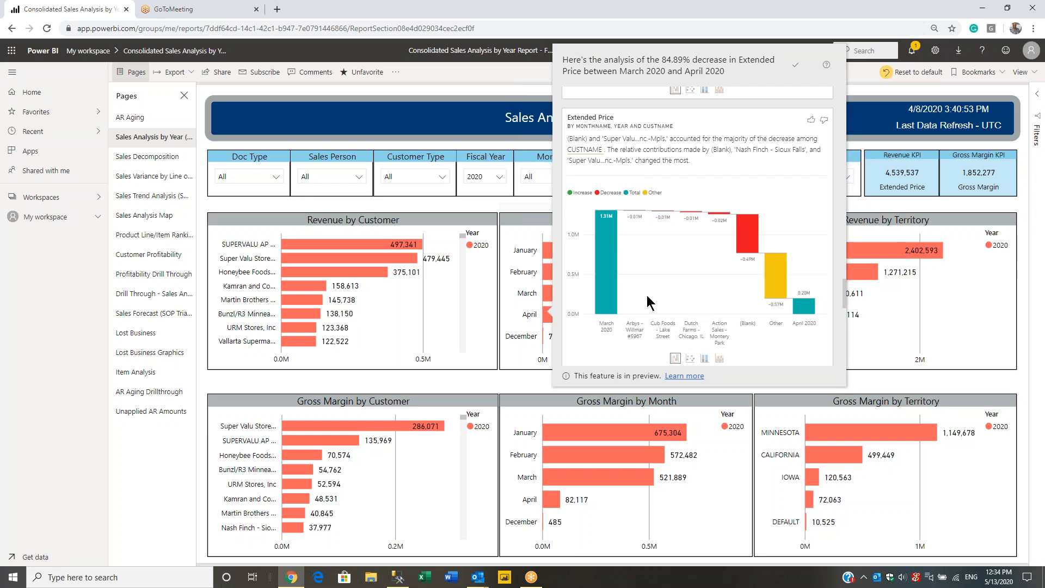
Highlight the analysis heading about the decrease in Extended Price between March and April 2020, and clear the text selection.
{"action": "left_click_drag", "start_coordinate": [718, 60], "coordinate": [589, 59]}
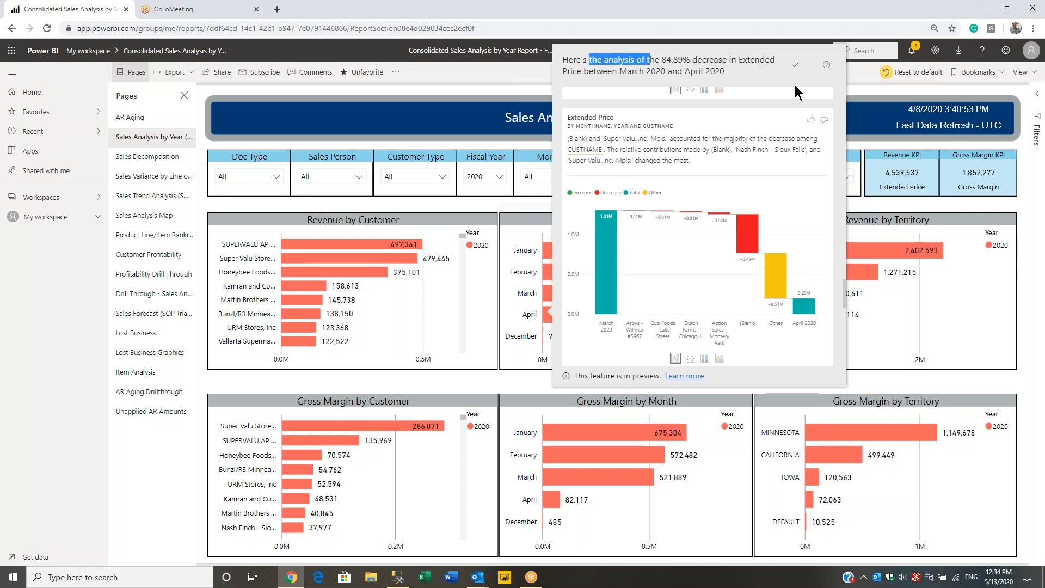
{"action": "left_click", "coordinate": [769, 80]}
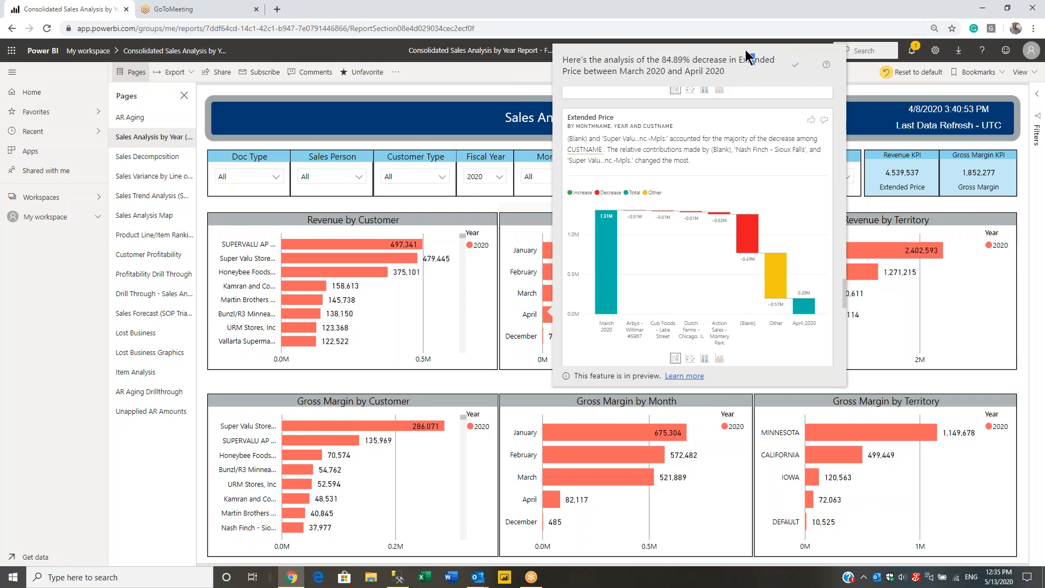
{"action": "left_click_drag", "start_coordinate": [751, 59], "coordinate": [588, 71]}
{"action": "left_click", "coordinate": [649, 54]}
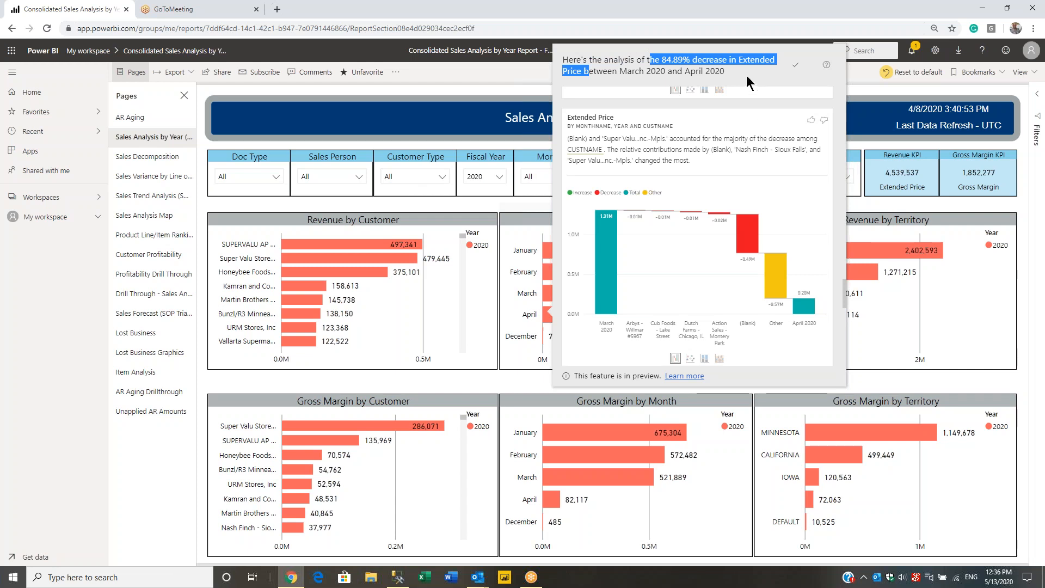
{"action": "left_click", "coordinate": [767, 69]}
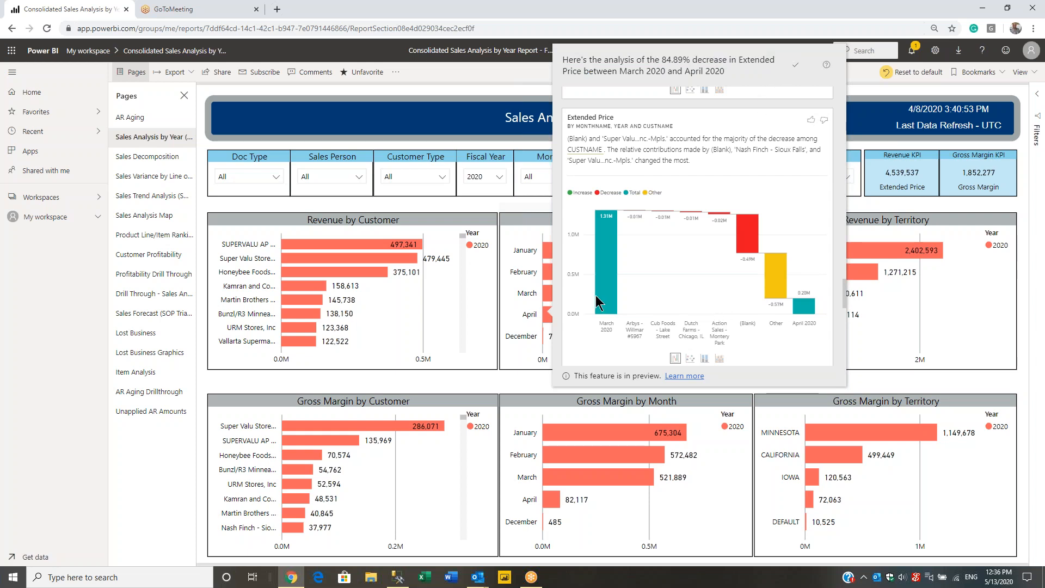
Examine the final breakdown of the decrease by Customer Type from Customer Master.
{"action": "scroll", "coordinate": [595, 303], "scroll_direction": "down", "scroll_amount": 5}
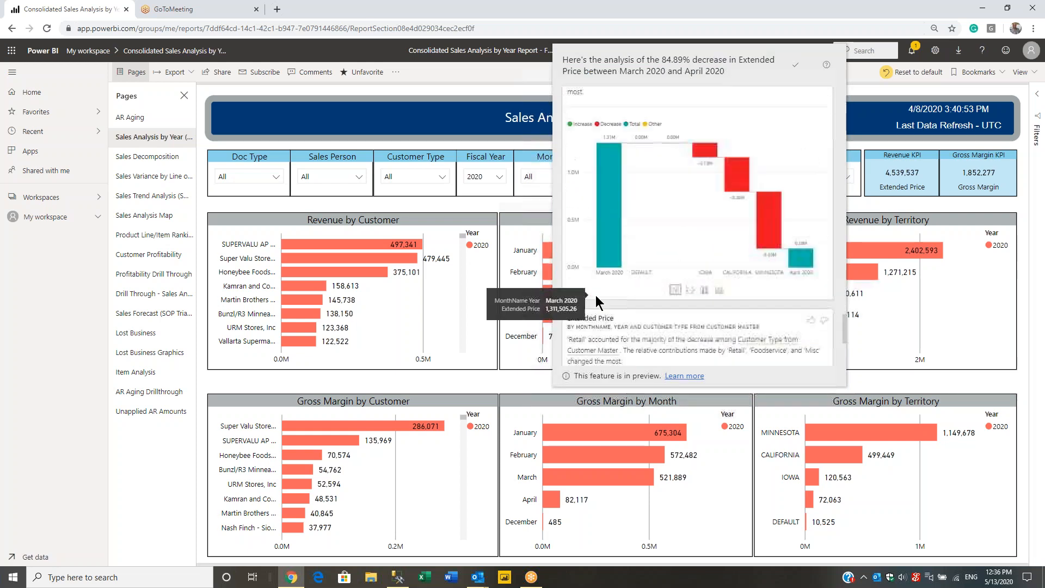
{"action": "scroll", "coordinate": [595, 295], "scroll_direction": "down", "scroll_amount": 2}
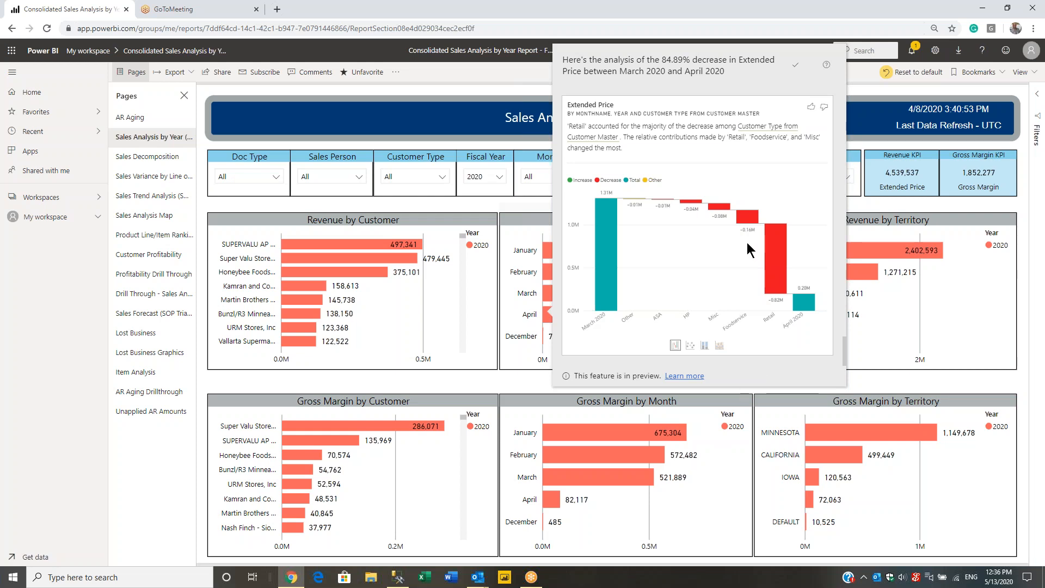
Open the Sales Decomposition page, expand the Order branch of Super Valu Stores, and switch back to its Invoice branch.
{"action": "left_click", "coordinate": [136, 174]}
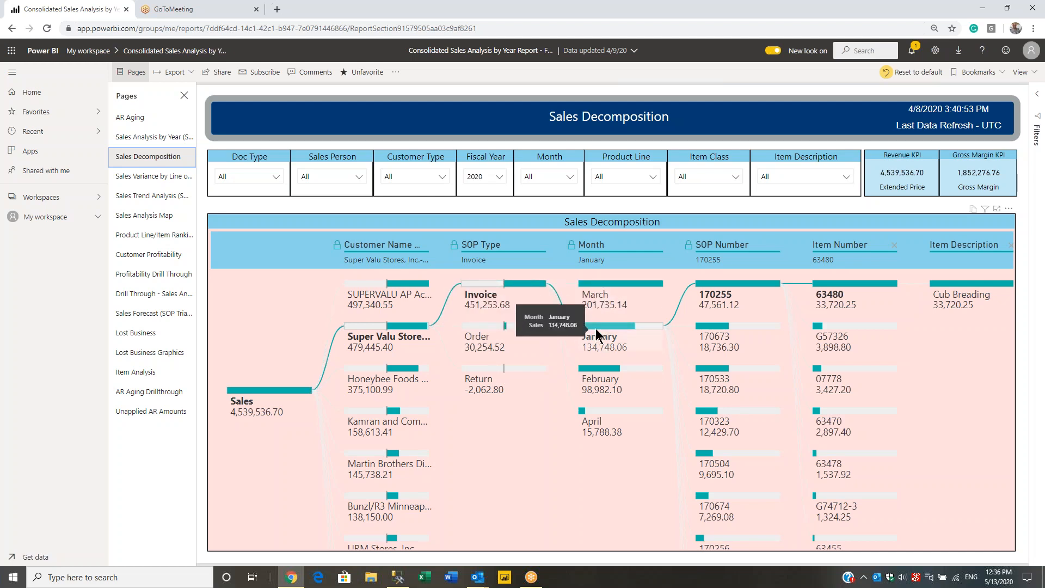
{"action": "left_click", "coordinate": [494, 322]}
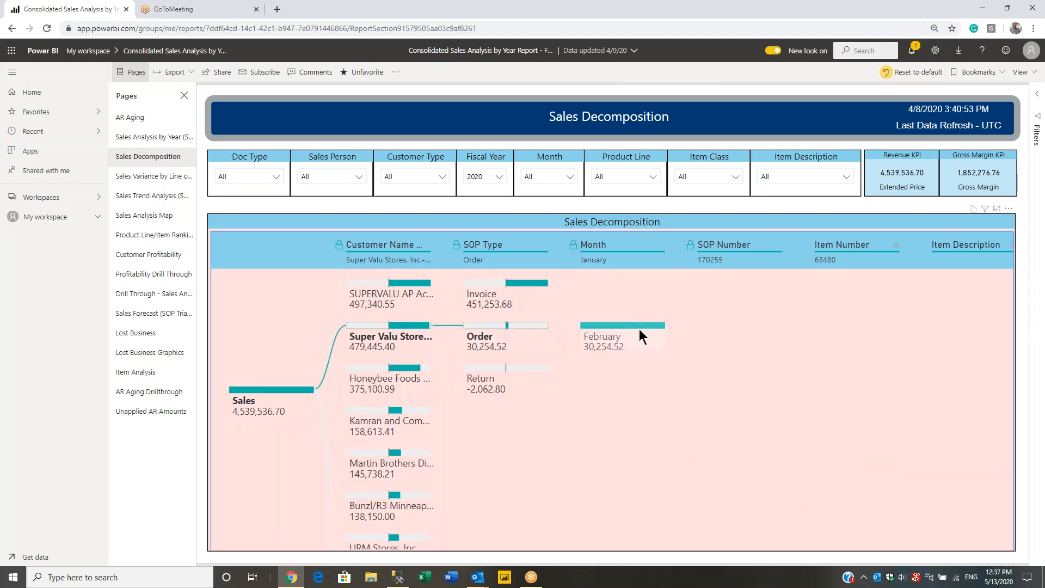
{"action": "mouse_move", "coordinate": [520, 285]}
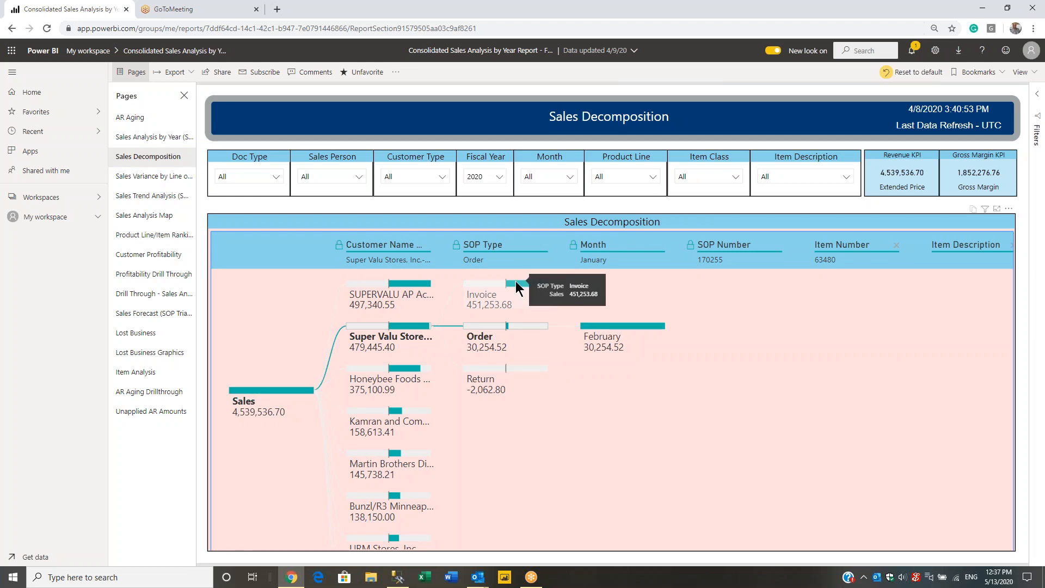
{"action": "left_click", "coordinate": [516, 286]}
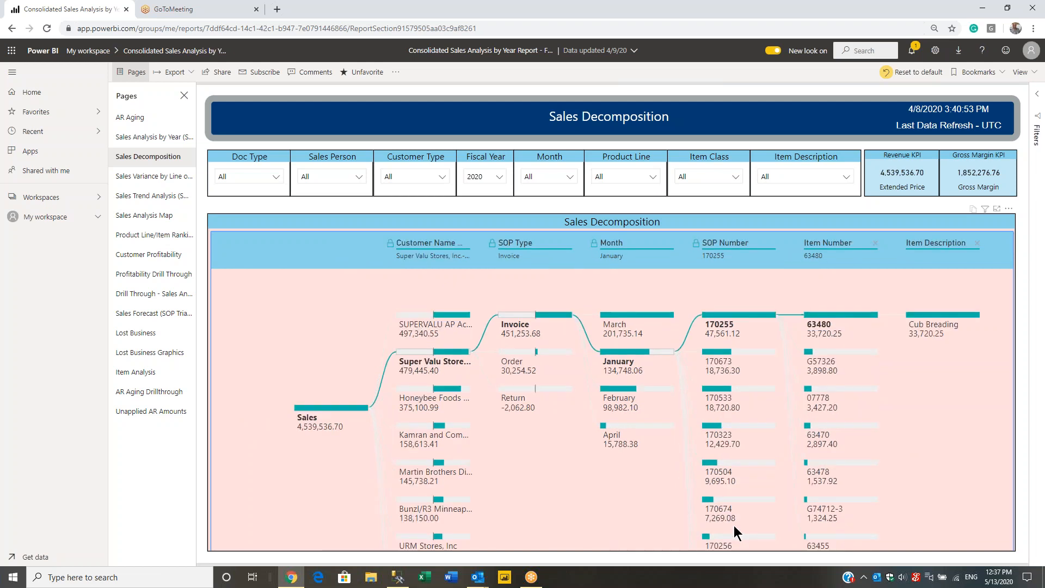
Expand item 07778 in the decomposition tree and switch the customer branch to Honeybee Foods.
{"action": "scroll", "coordinate": [733, 497], "scroll_direction": "down", "scroll_amount": 3}
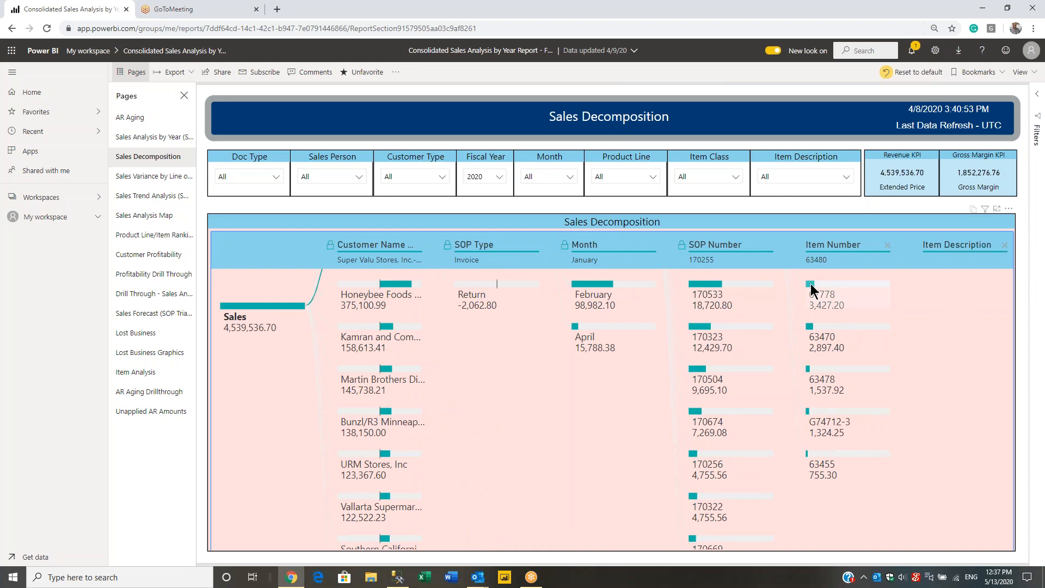
{"action": "left_click", "coordinate": [811, 290]}
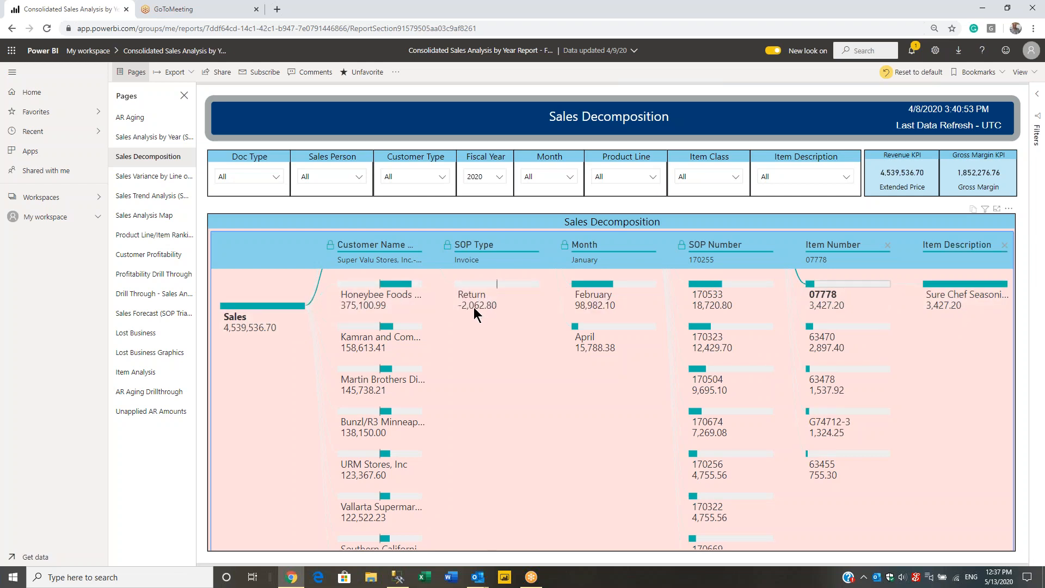
{"action": "left_click", "coordinate": [400, 287]}
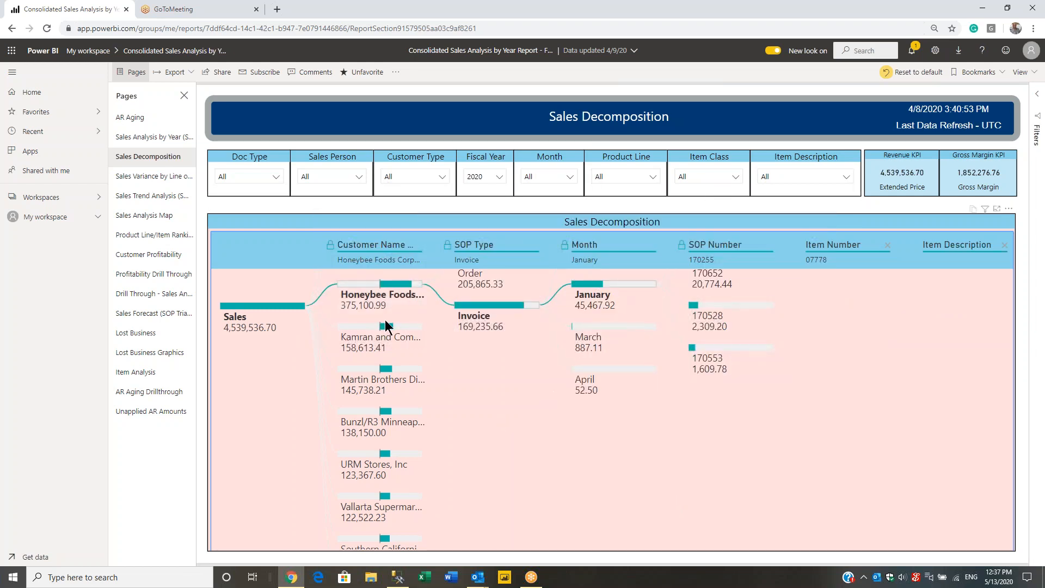
Open the Sales Variance by Line of Business page and bring the variance table's YTD Variance % column into view.
{"action": "left_click", "coordinate": [144, 177]}
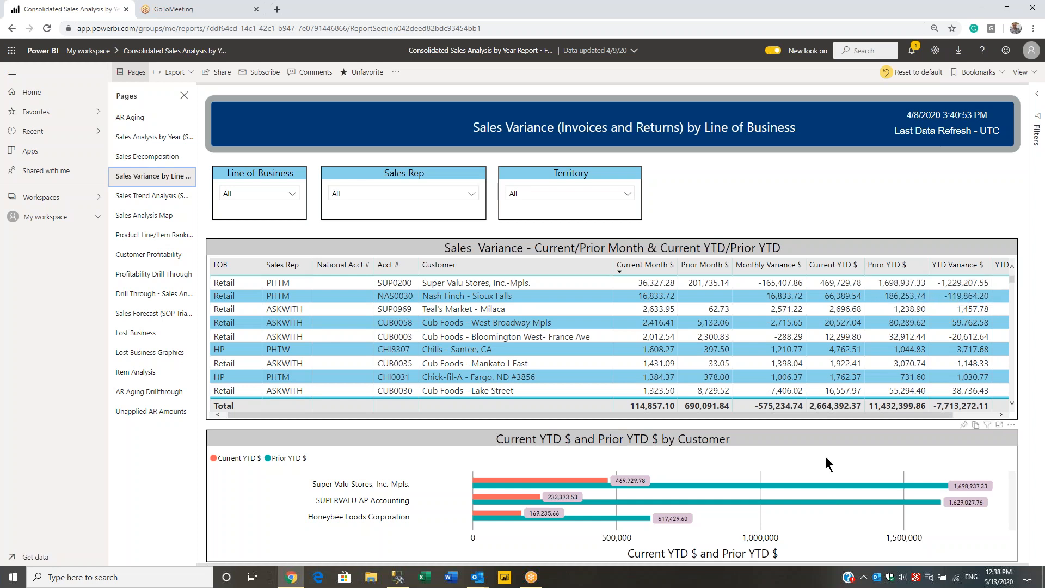
{"action": "left_click_drag", "start_coordinate": [829, 417], "coordinate": [891, 418]}
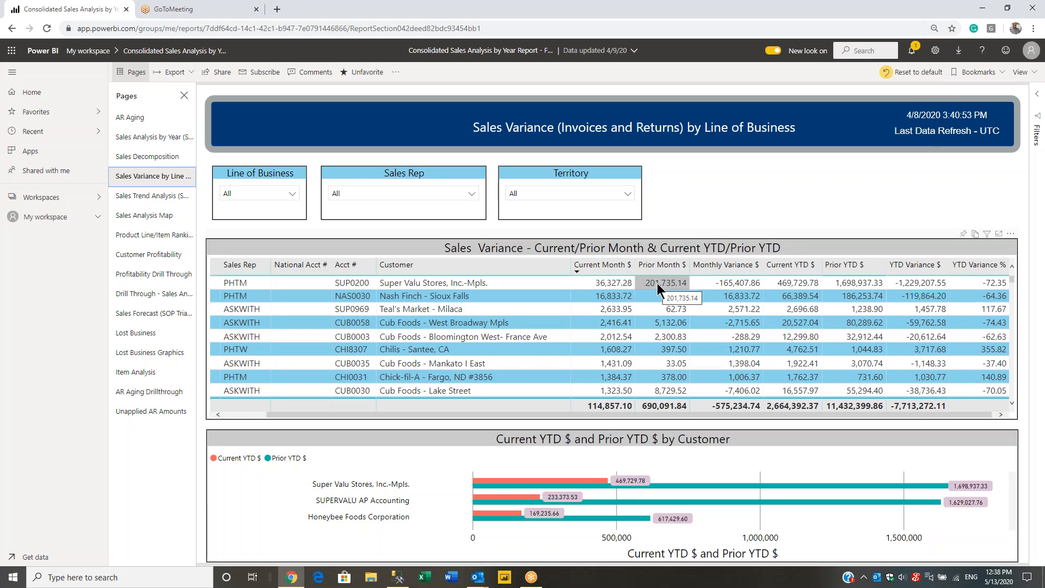
Cross-filter the variance table by the Super Valu Stores, Inc.-Mpls. bar, browse more customers in the chart, and clear the filter.
{"action": "left_click", "coordinate": [518, 481]}
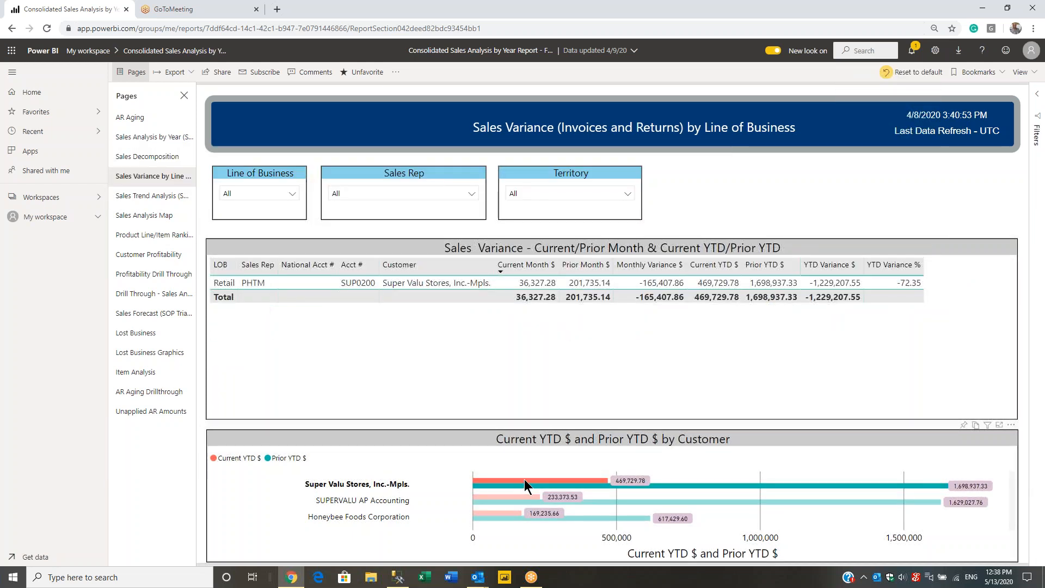
{"action": "scroll", "coordinate": [384, 490], "scroll_direction": "down", "scroll_amount": 5}
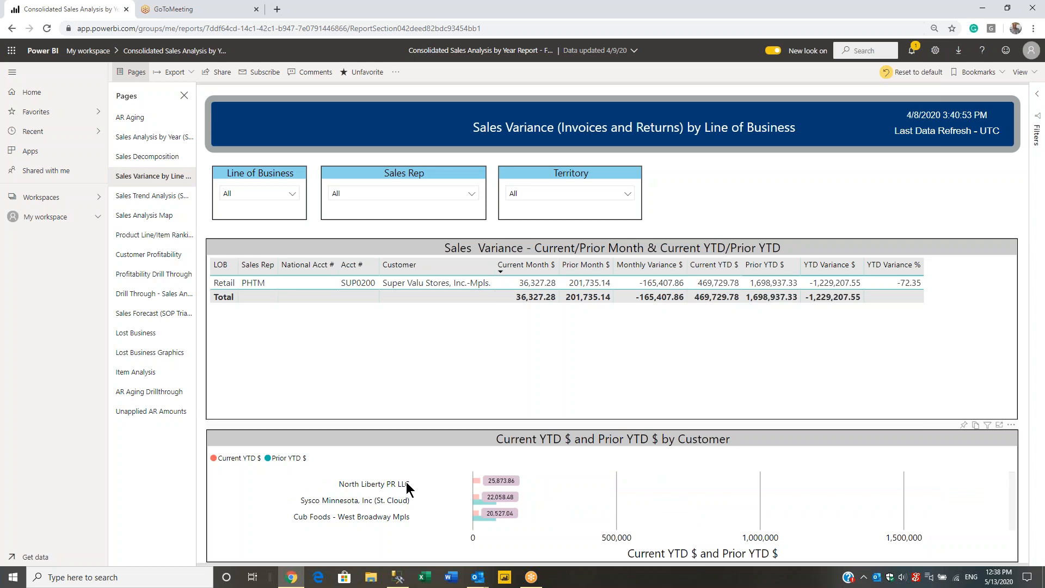
{"action": "left_click", "coordinate": [406, 481]}
{"action": "left_click", "coordinate": [406, 482]}
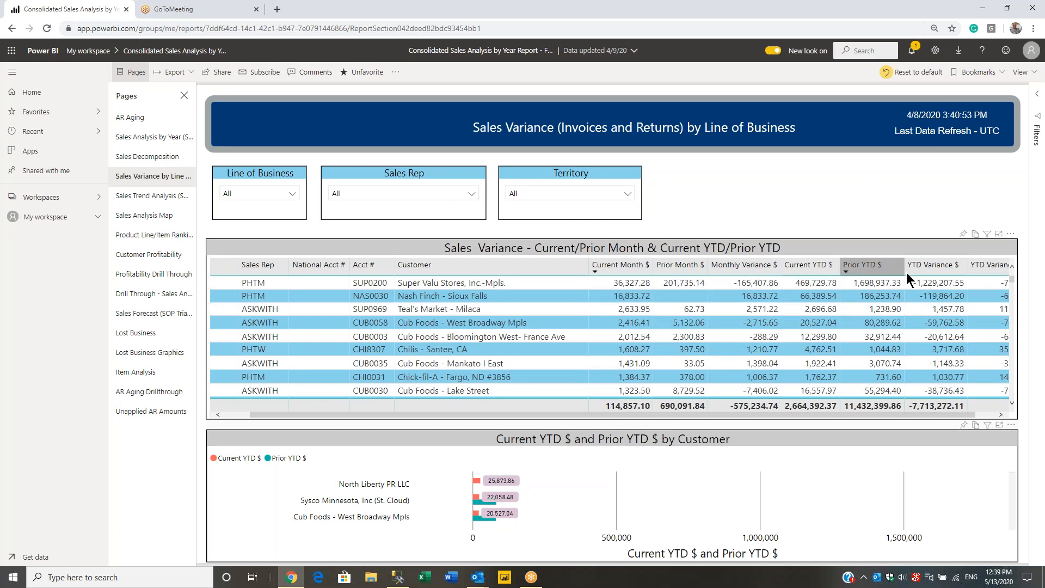
Open the Sales Trend Analysis page and select all customers in the Customer slicer.
{"action": "left_click", "coordinate": [142, 197]}
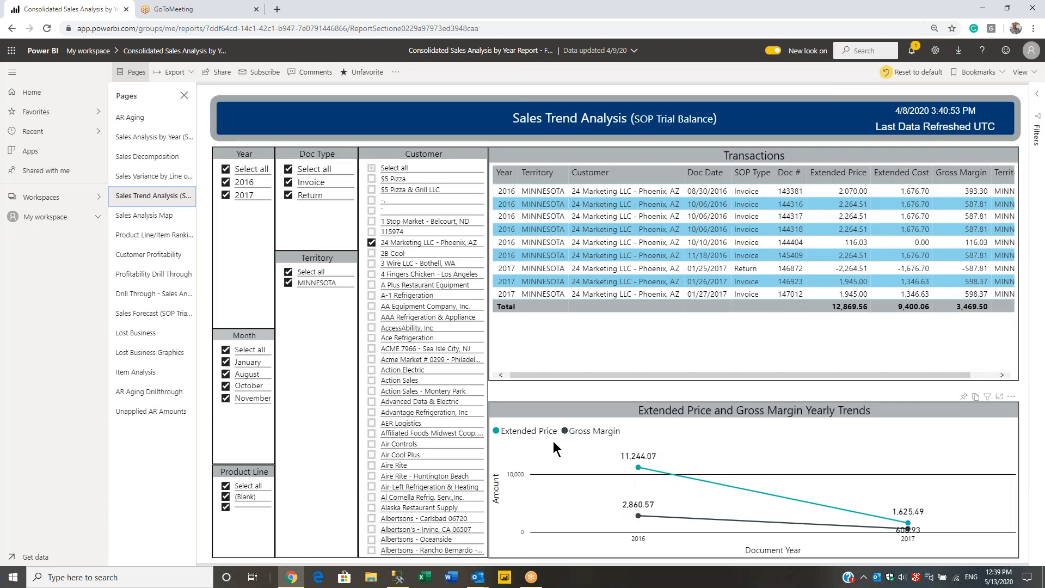
{"action": "left_click", "coordinate": [371, 169]}
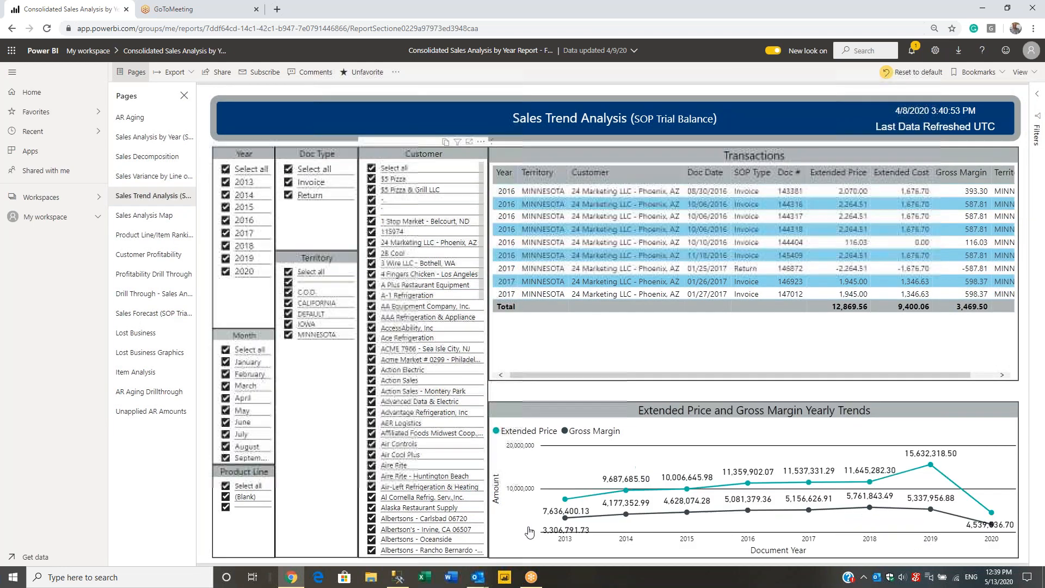
Filter the Sales Trend Analysis page to customer $5 Pizza, examine its transactions and yearly trend, and reselect all customers.
{"action": "mouse_move", "coordinate": [564, 533]}
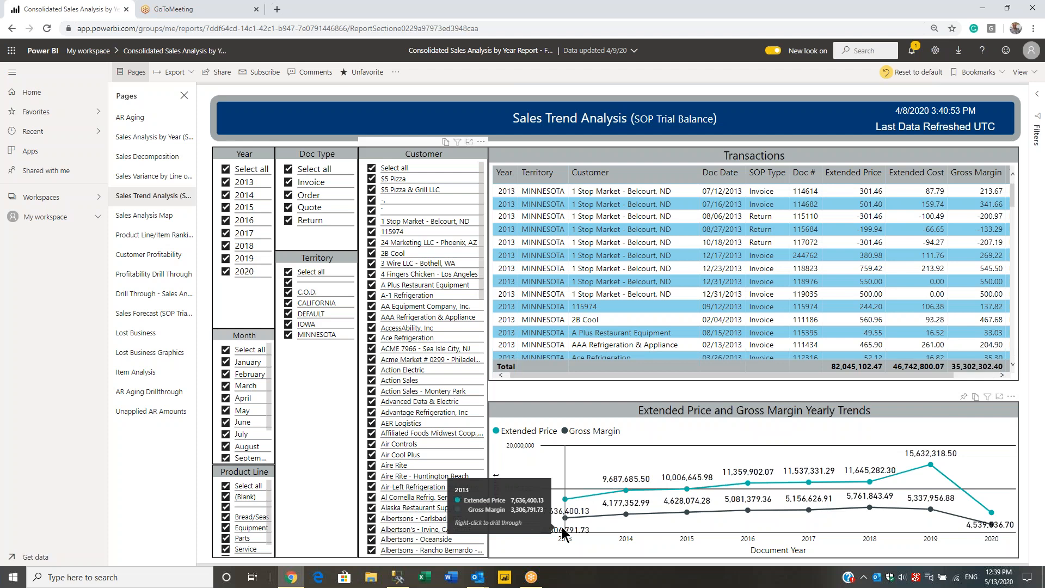
{"action": "left_click", "coordinate": [371, 169]}
{"action": "left_click", "coordinate": [371, 180]}
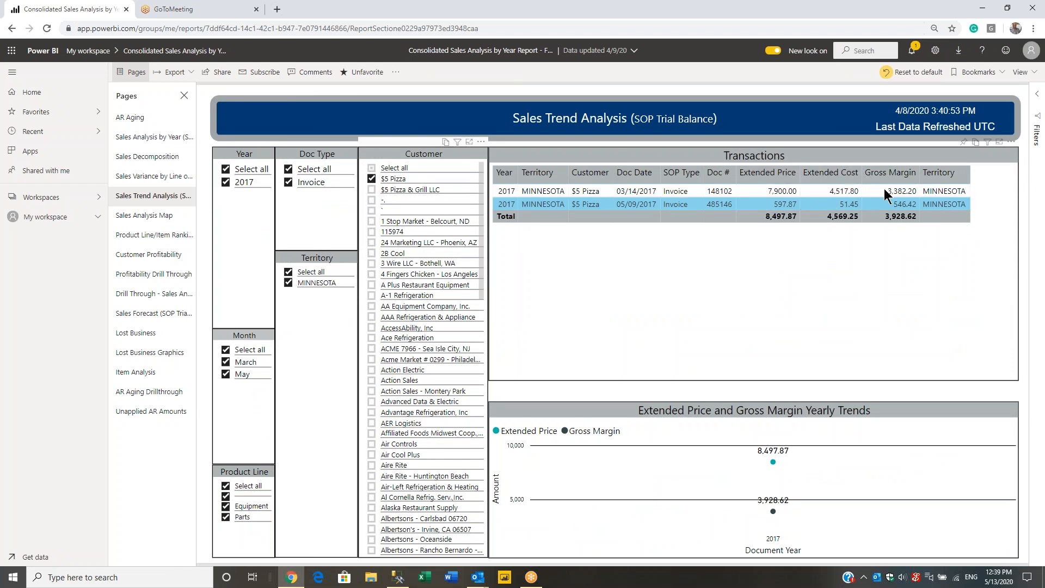
{"action": "left_click", "coordinate": [391, 168]}
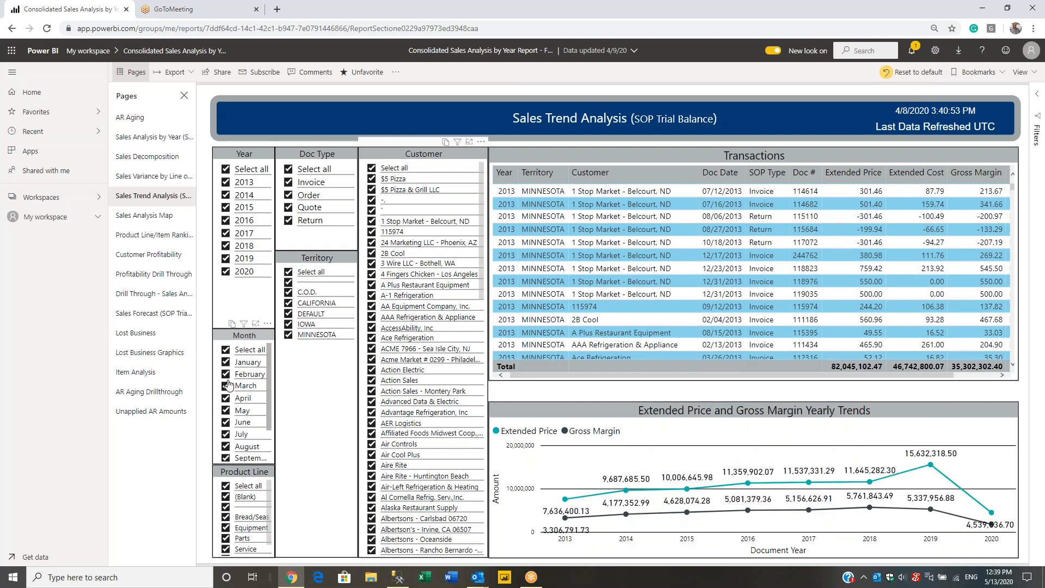
Open the Sales Analysis Map page and focus the Revenue by Customer and State map on the western and central United States.
{"action": "left_click", "coordinate": [124, 217]}
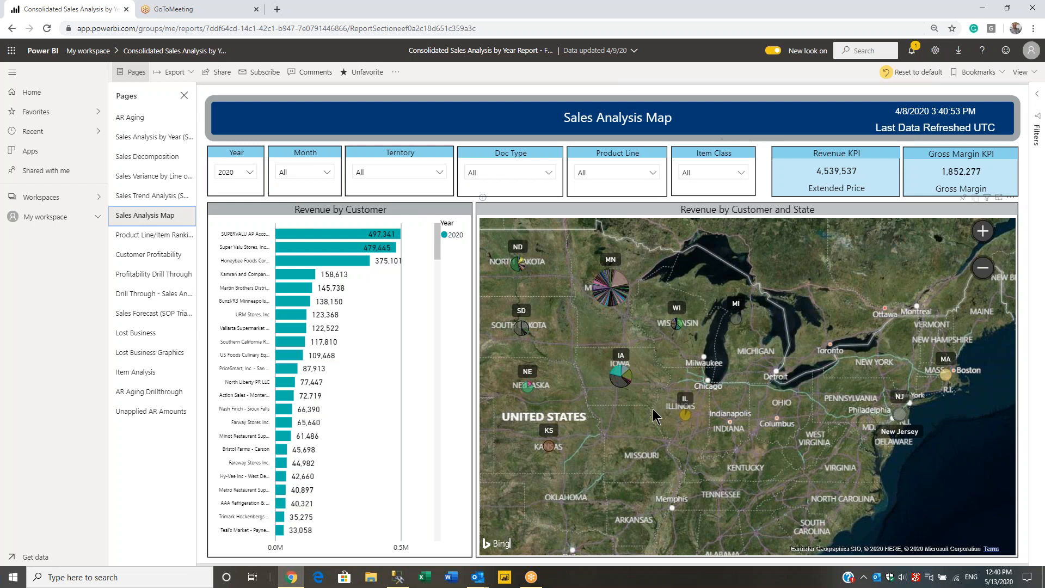
{"action": "scroll", "coordinate": [667, 413], "scroll_direction": "down", "scroll_amount": 5}
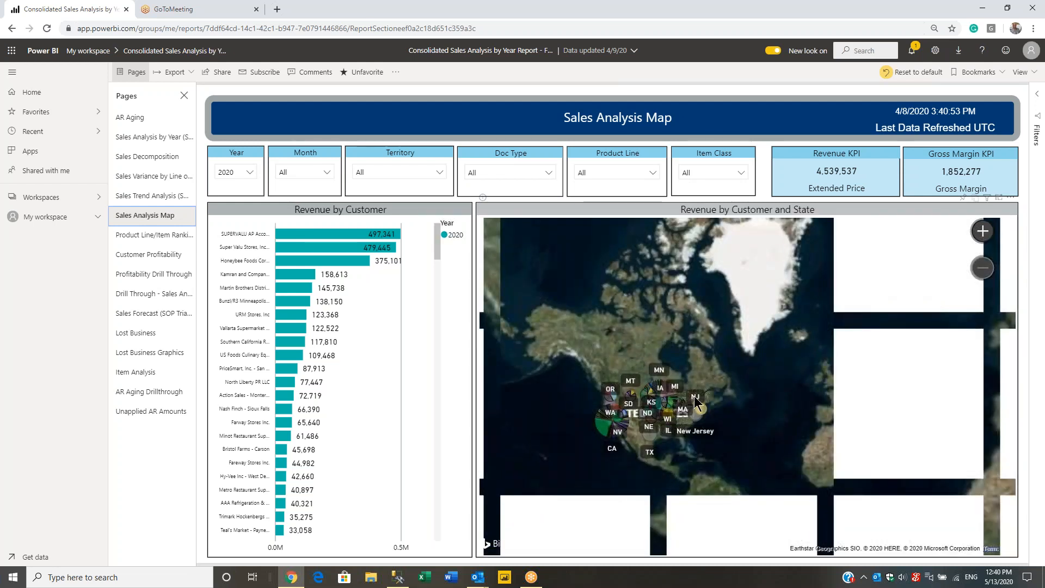
{"action": "scroll", "coordinate": [746, 395], "scroll_direction": "up", "scroll_amount": 4}
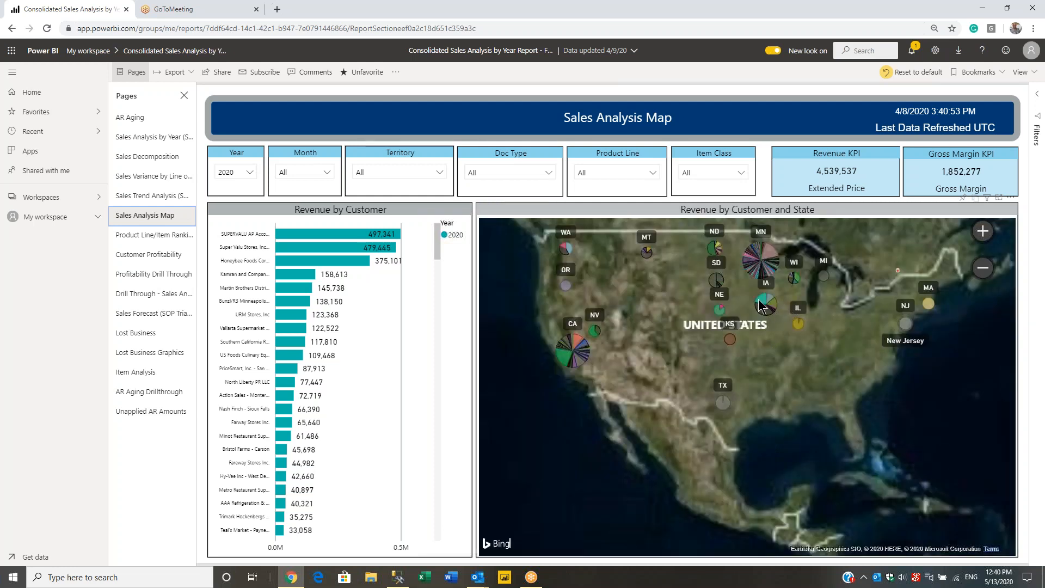
{"action": "scroll", "coordinate": [758, 299], "scroll_direction": "up", "scroll_amount": 2}
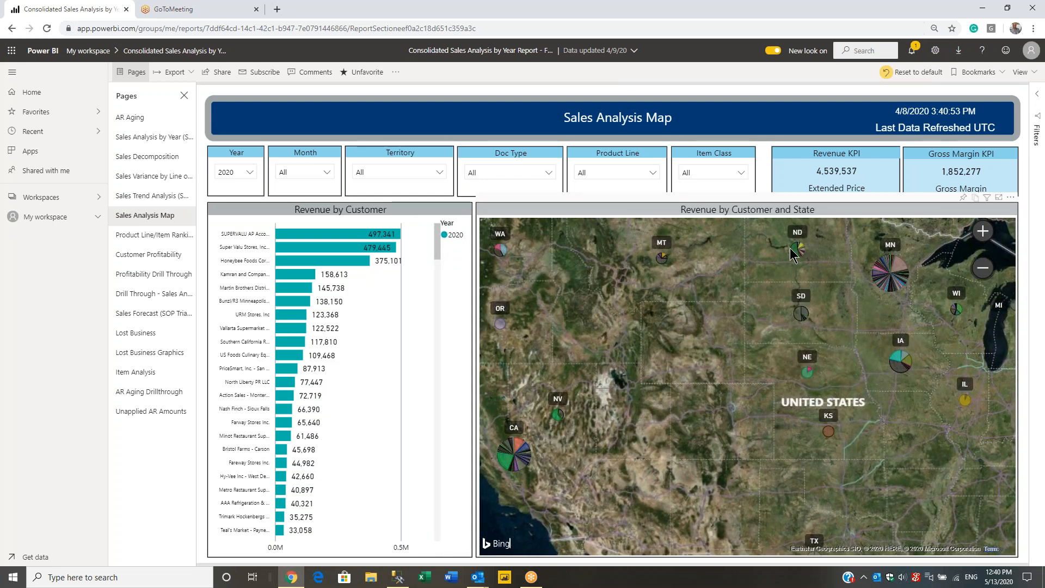
Cross-highlight the page by the Minot Restaurant Supply slice in North Dakota and show the available actions for its revenue bar.
{"action": "mouse_move", "coordinate": [795, 260]}
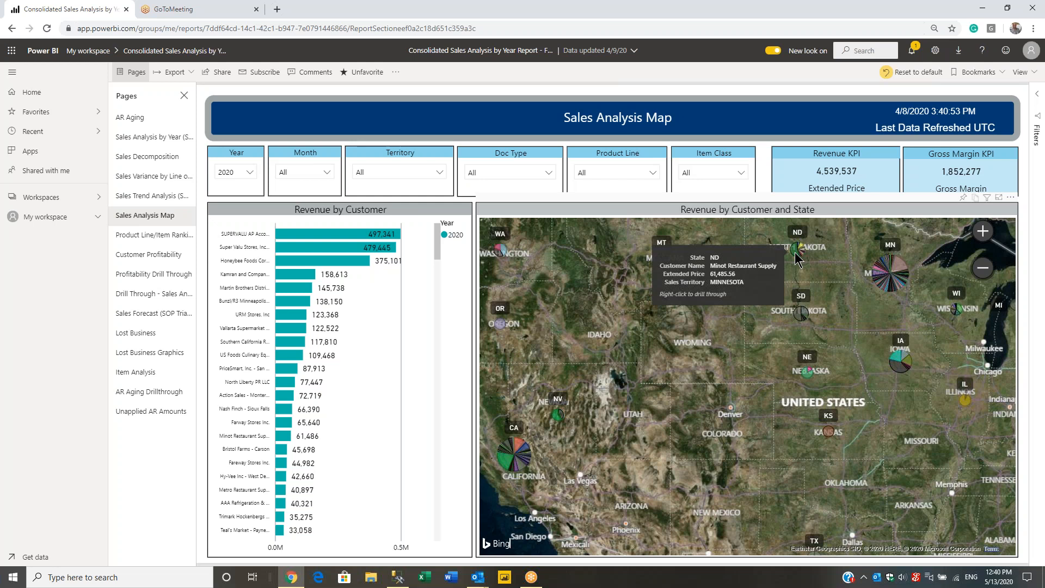
{"action": "right_click", "coordinate": [795, 253]}
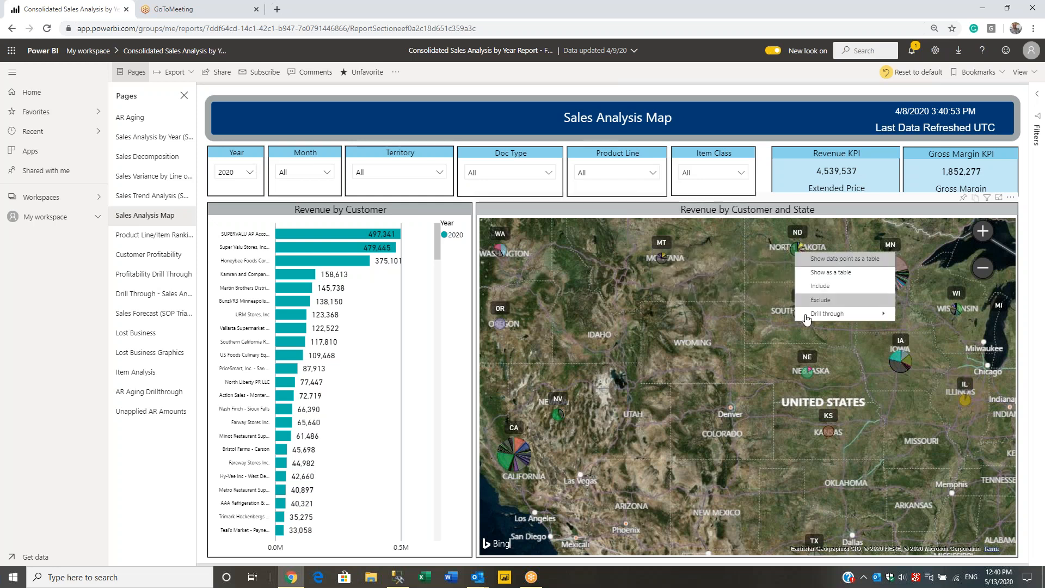
{"action": "key", "text": "Escape"}
{"action": "left_click", "coordinate": [795, 253]}
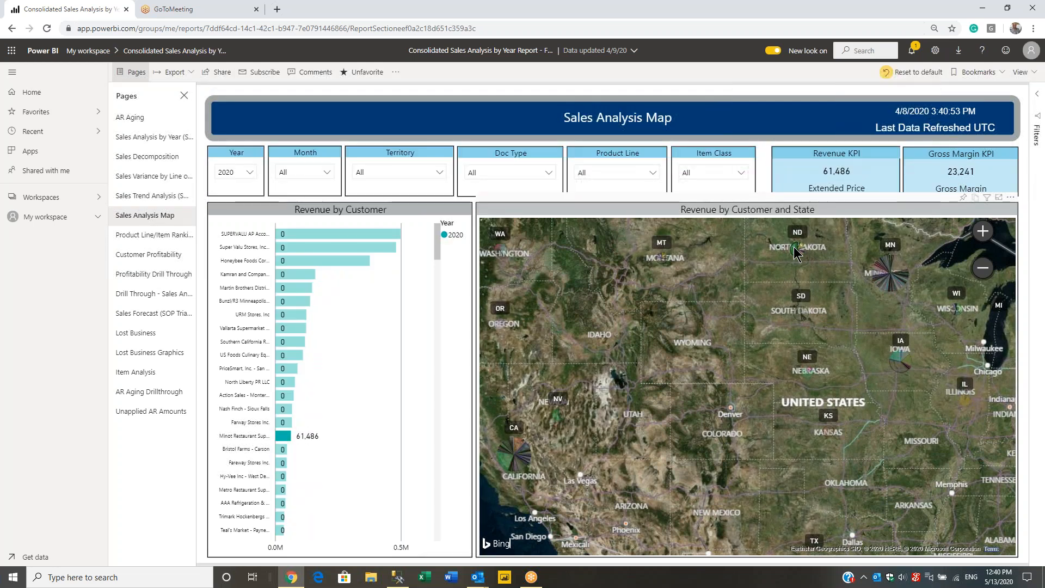
{"action": "right_click", "coordinate": [284, 436]}
{"action": "mouse_move", "coordinate": [313, 510]}
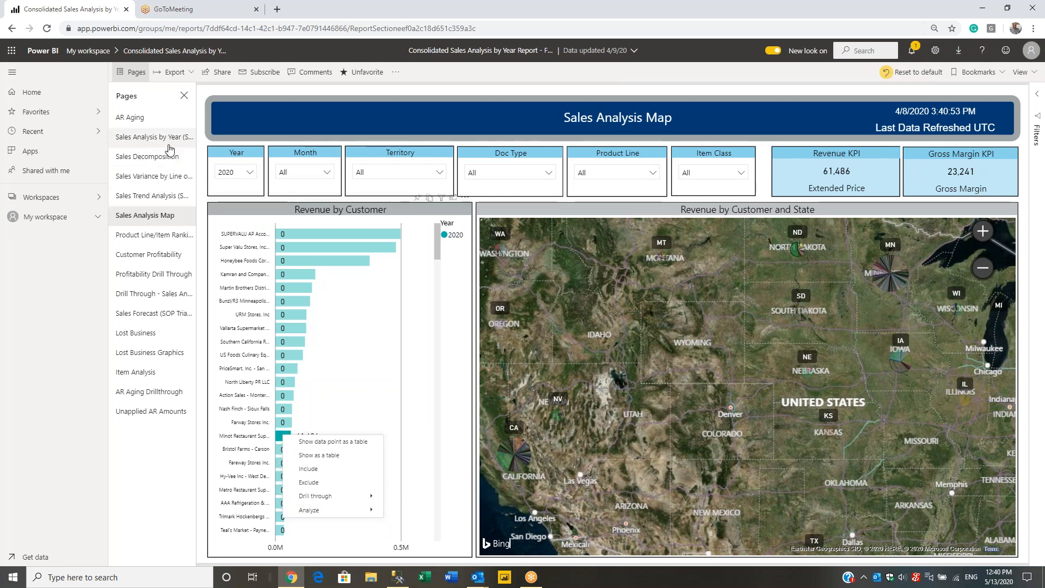
Include all years in the Sales Analysis Map page and examine the Revenue by Customer chart in focus mode before returning to the report.
{"action": "left_click", "coordinate": [251, 173]}
{"action": "left_click", "coordinate": [252, 173]}
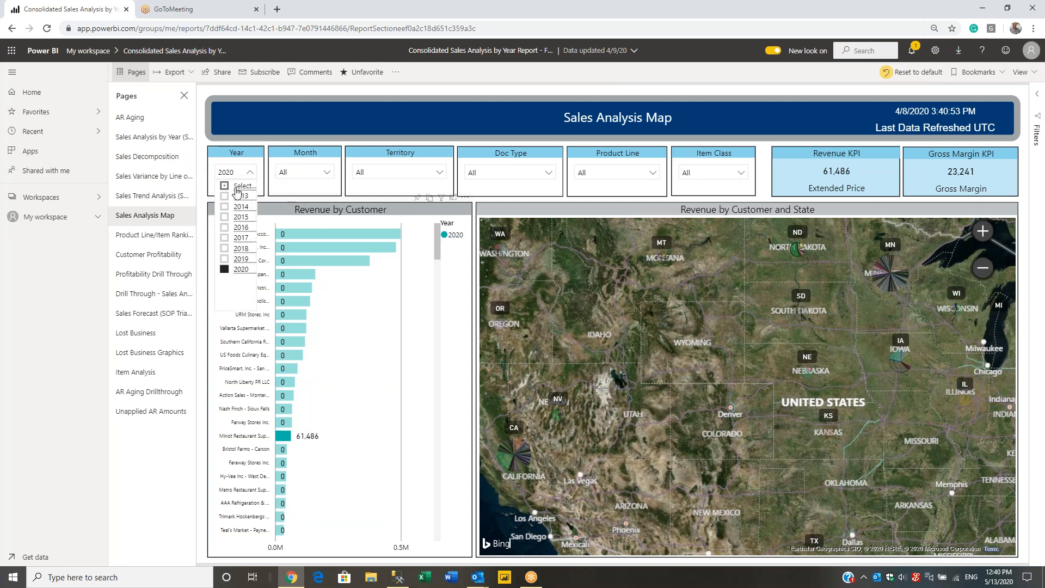
{"action": "left_click", "coordinate": [236, 189]}
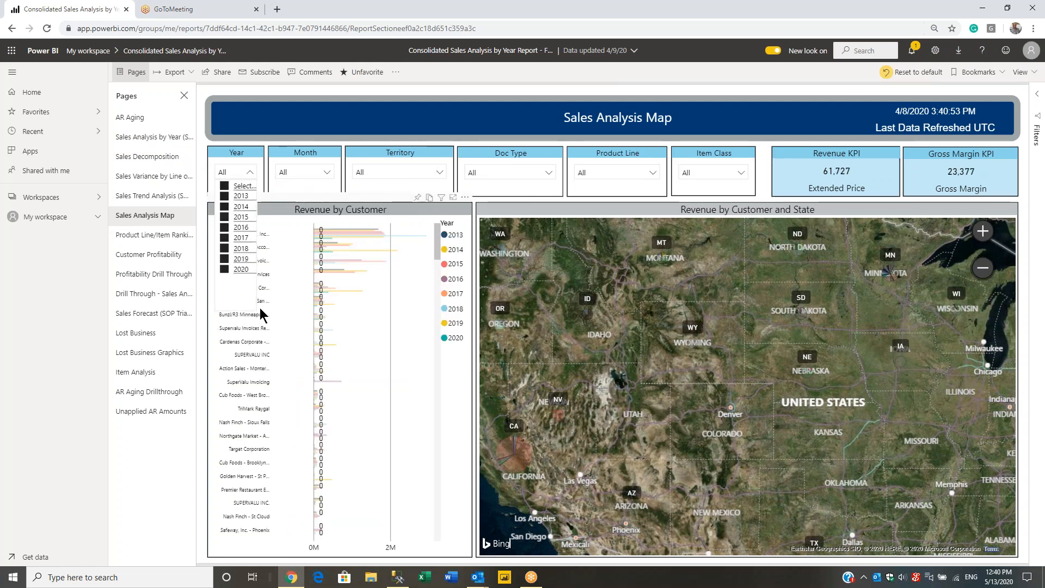
{"action": "left_click", "coordinate": [272, 325]}
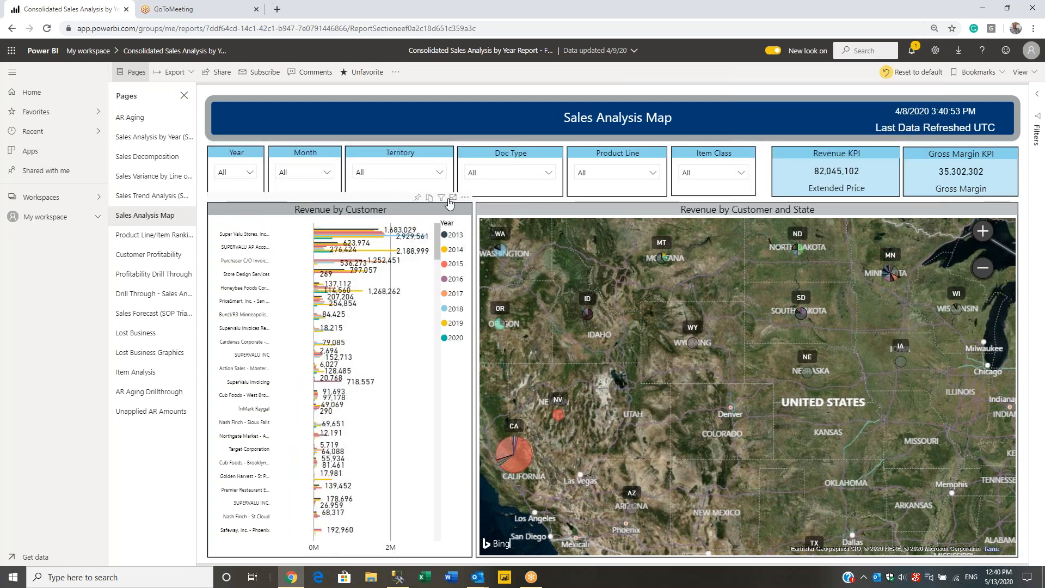
{"action": "left_click", "coordinate": [451, 199]}
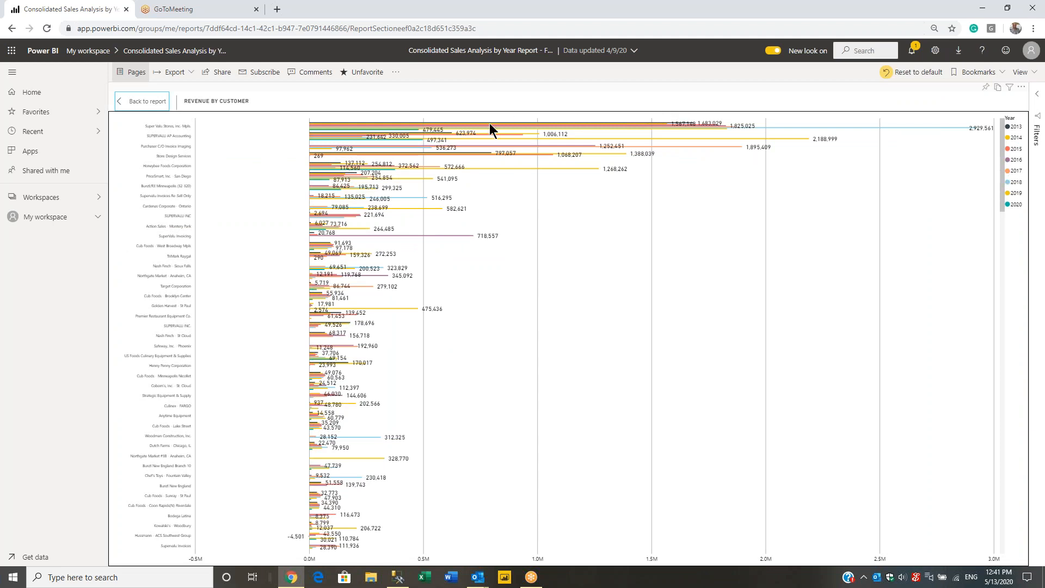
{"action": "left_click", "coordinate": [138, 106]}
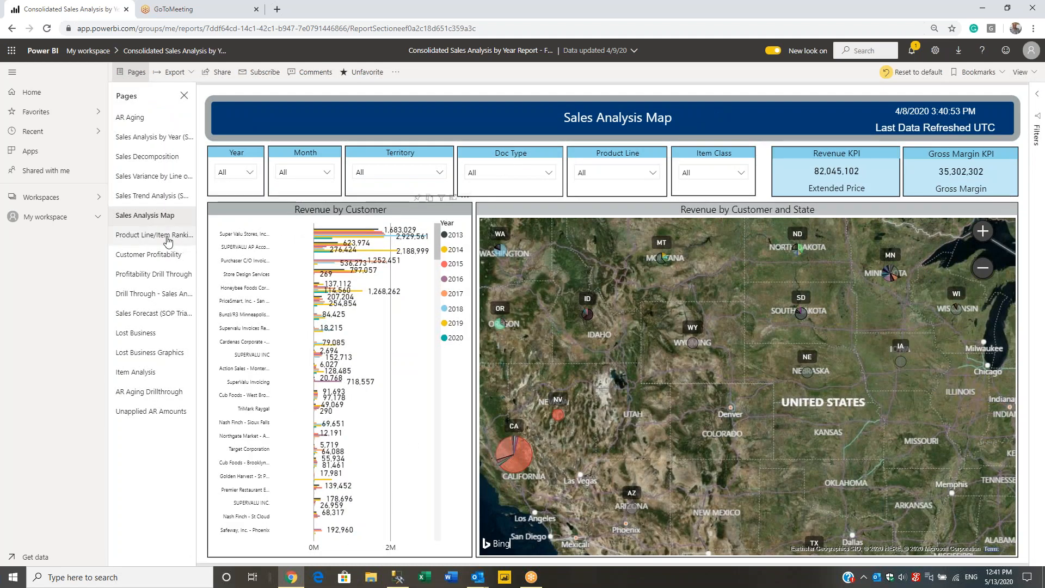
Open the Product Line/Item Ranking page and cross-highlight it by the Equipment product line and the HEN item class.
{"action": "left_click", "coordinate": [167, 240]}
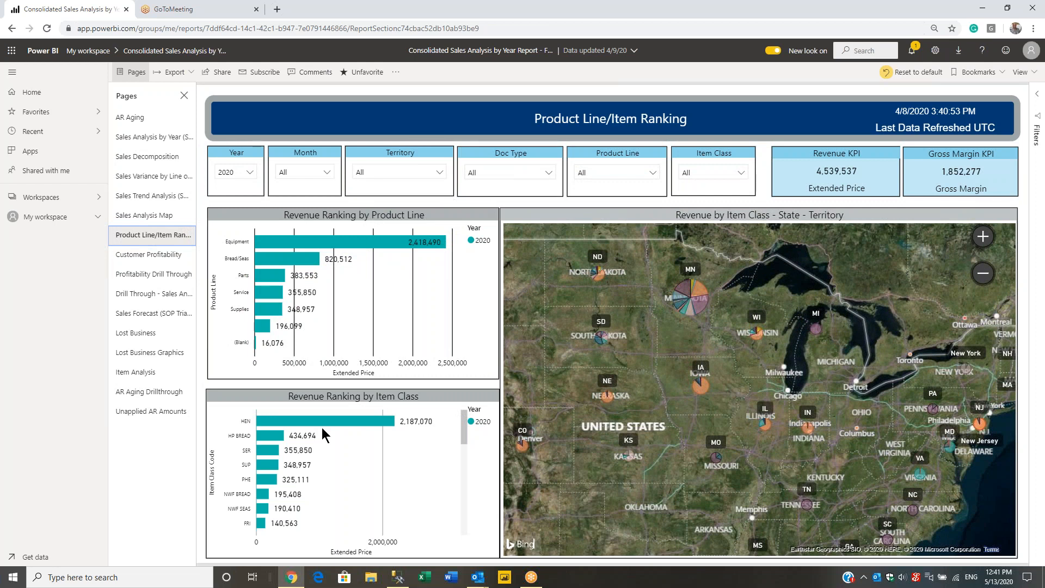
{"action": "left_click", "coordinate": [341, 243]}
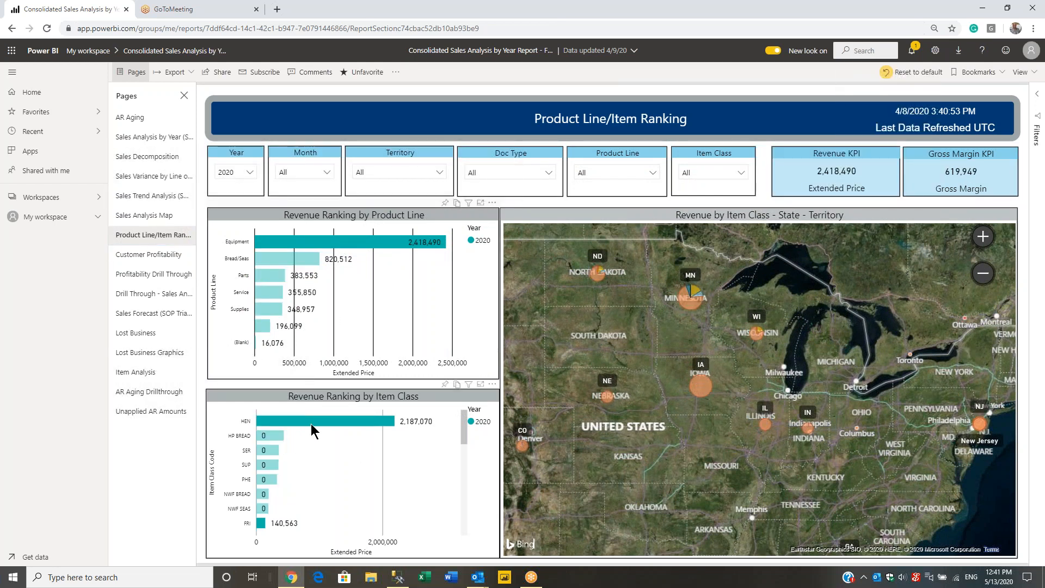
{"action": "mouse_move", "coordinate": [311, 424]}
{"action": "left_click", "coordinate": [331, 421]}
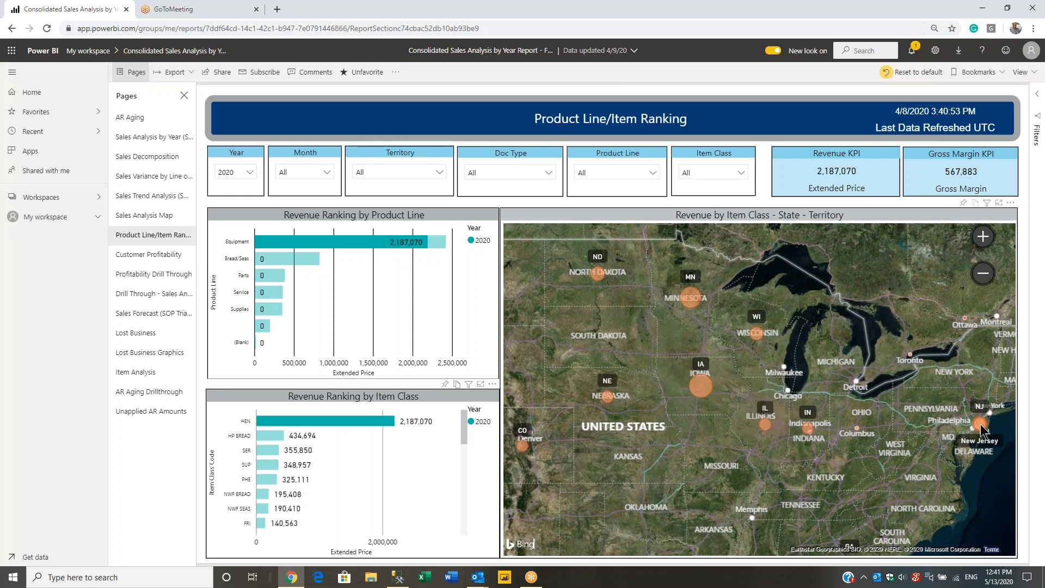
{"action": "mouse_move", "coordinate": [981, 423]}
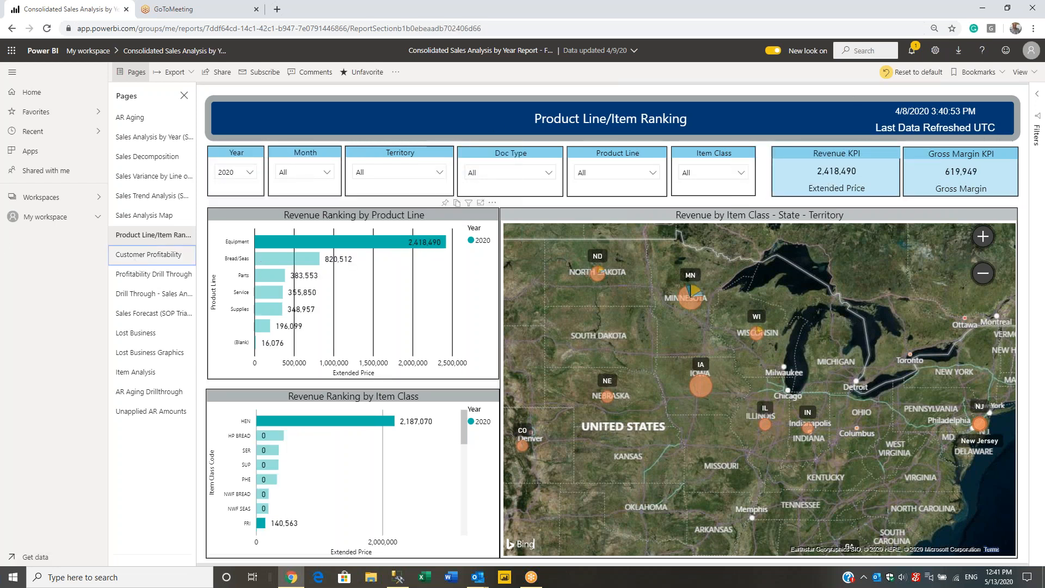
Open the Customer Profitability page and filter it to all territories with a document end date of 12/26/2020.
{"action": "left_click", "coordinate": [136, 264]}
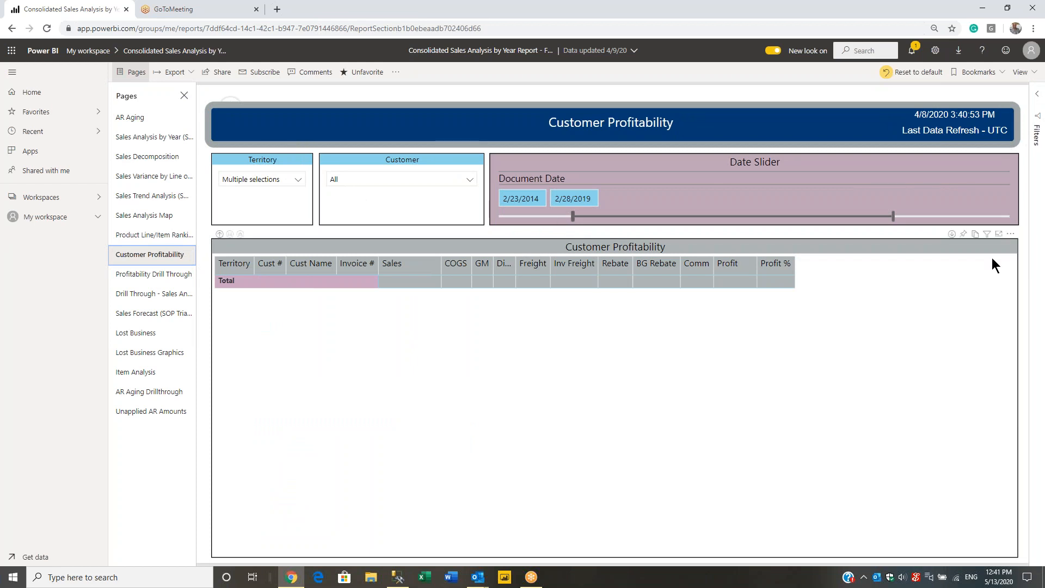
{"action": "left_click_drag", "start_coordinate": [892, 216], "coordinate": [1010, 216]}
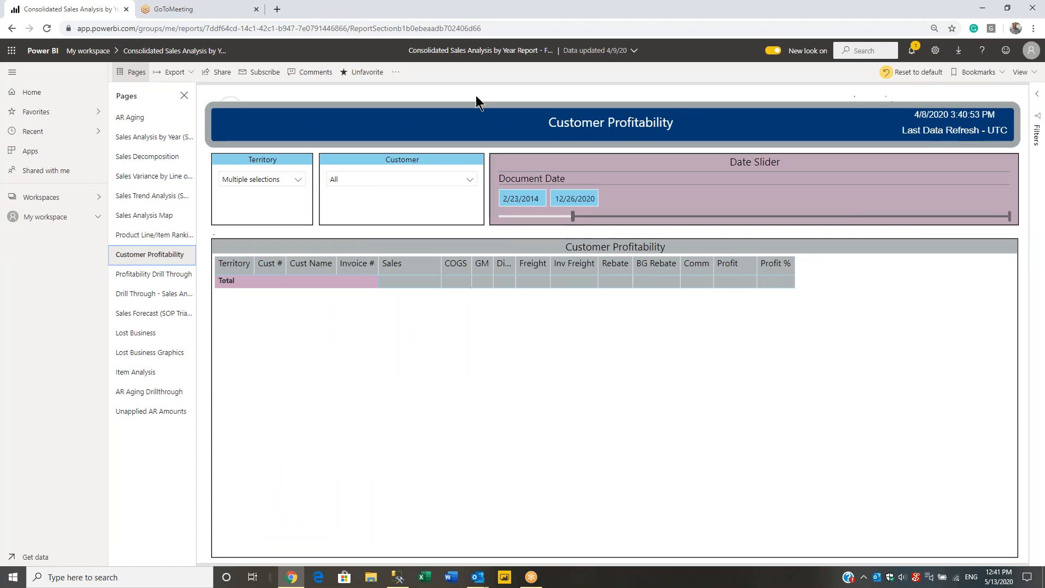
{"action": "left_click", "coordinate": [467, 179]}
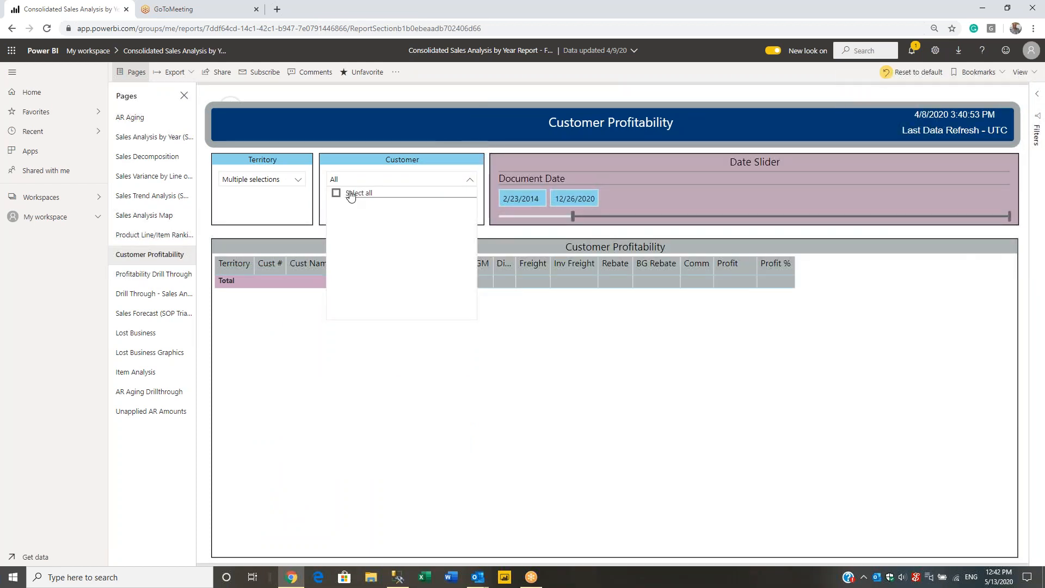
{"action": "left_click", "coordinate": [253, 179]}
{"action": "left_click", "coordinate": [254, 179]}
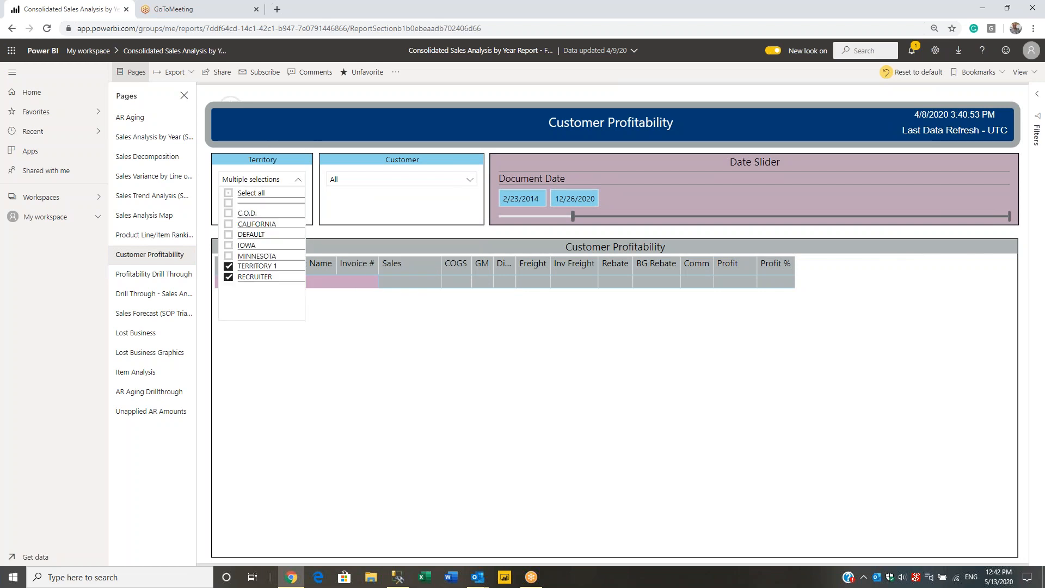
{"action": "left_click", "coordinate": [247, 193]}
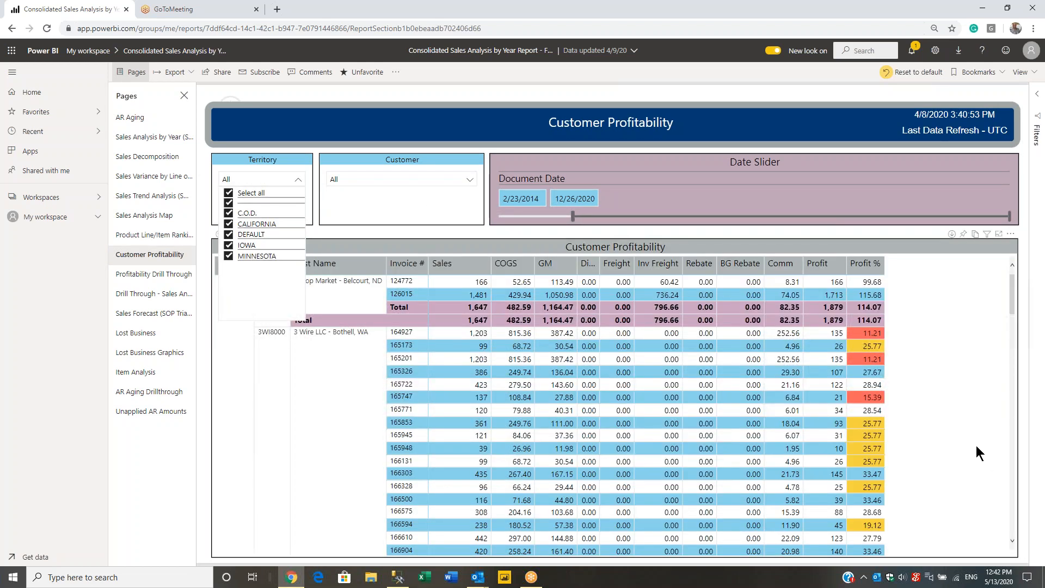
{"action": "left_click", "coordinate": [975, 445]}
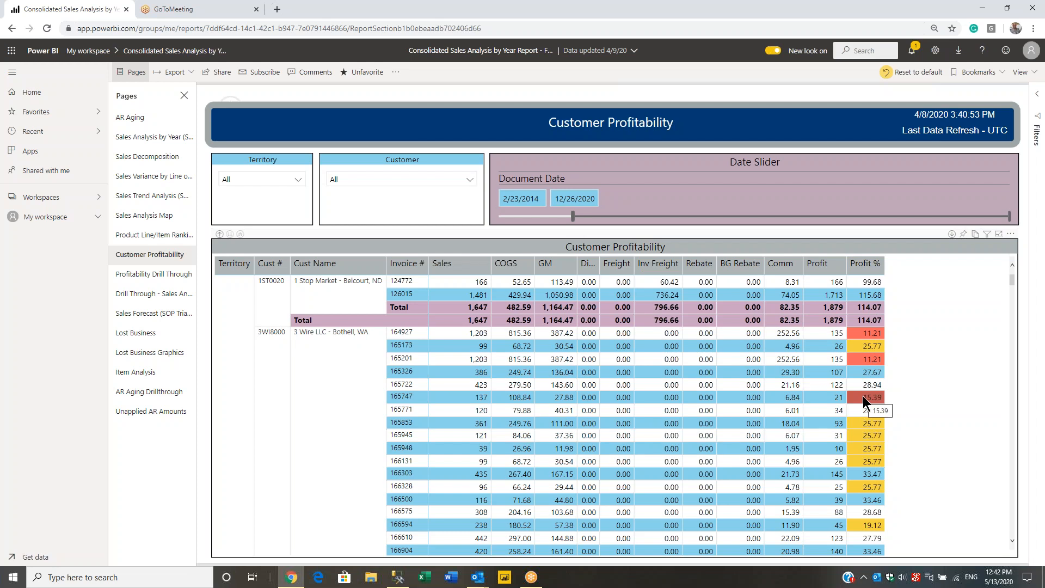
Browse the Profit % values in the Customer Profitability table and show the drillthrough option for Action Sales - Montery Park.
{"action": "scroll", "coordinate": [863, 402], "scroll_direction": "down", "scroll_amount": 10}
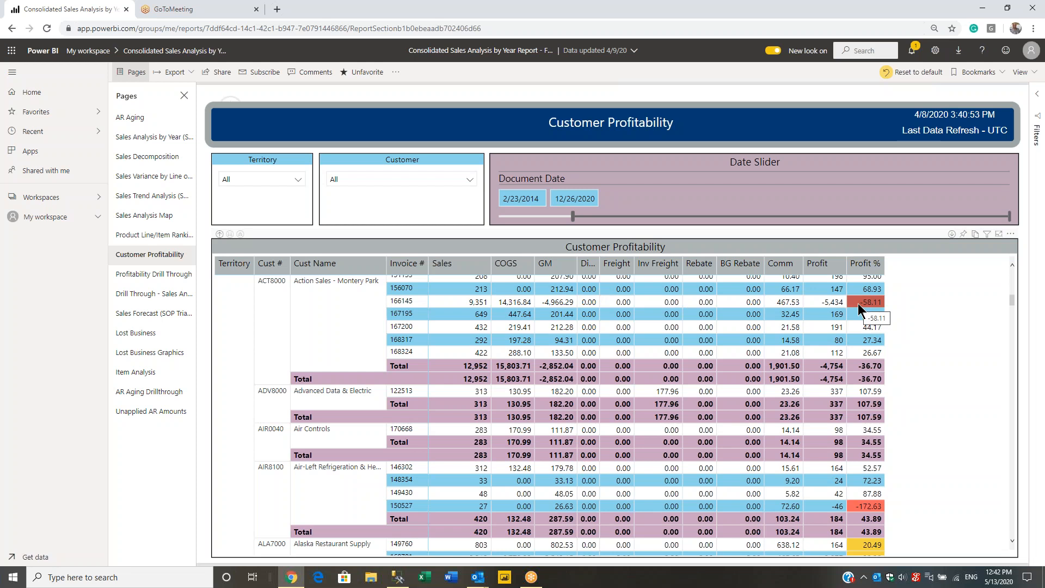
{"action": "scroll", "coordinate": [687, 320], "scroll_direction": "up", "scroll_amount": 5}
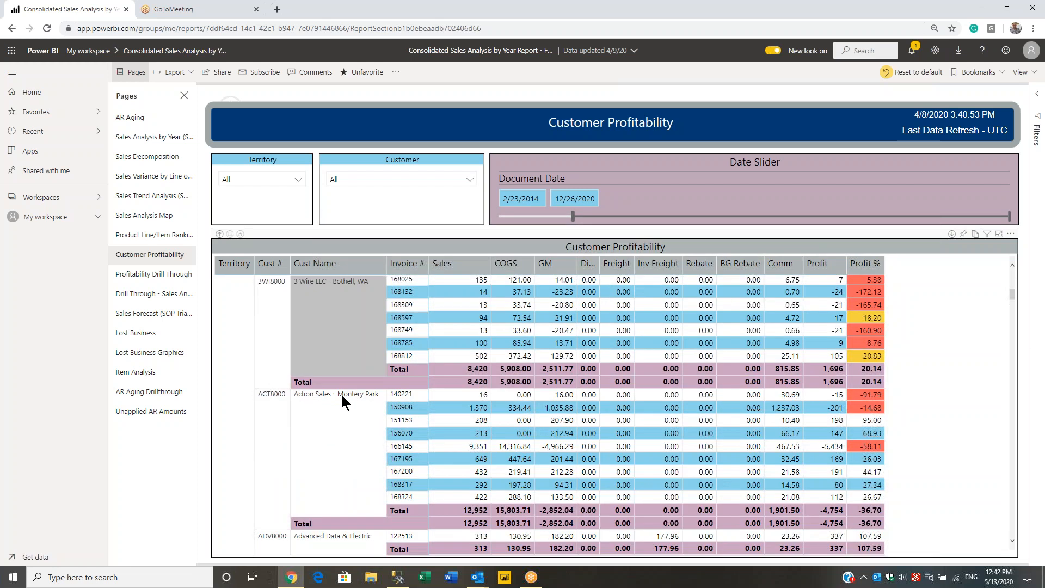
{"action": "right_click", "coordinate": [346, 420]}
{"action": "mouse_move", "coordinate": [381, 506]}
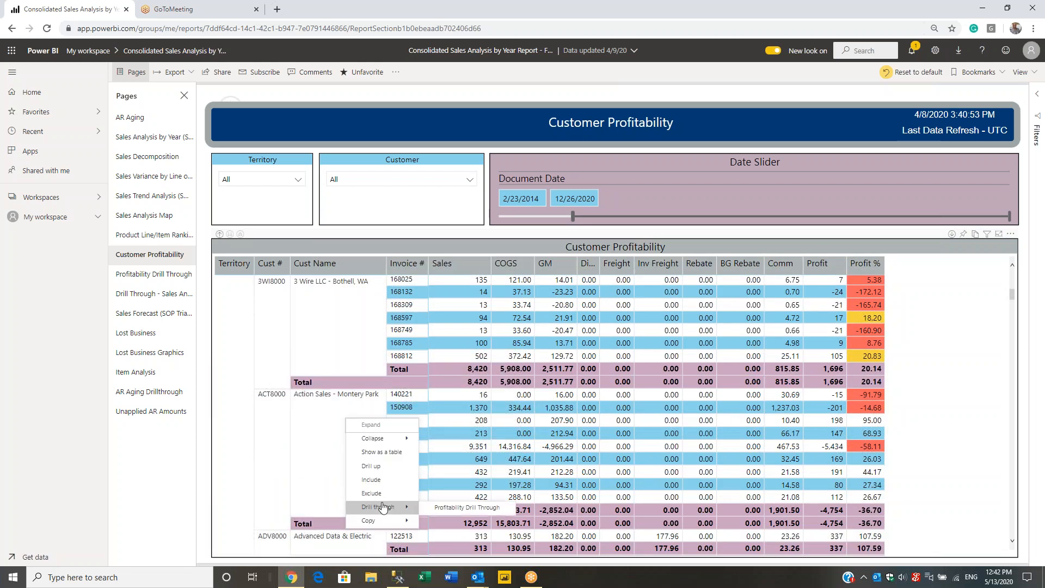
{"action": "left_click", "coordinate": [310, 426]}
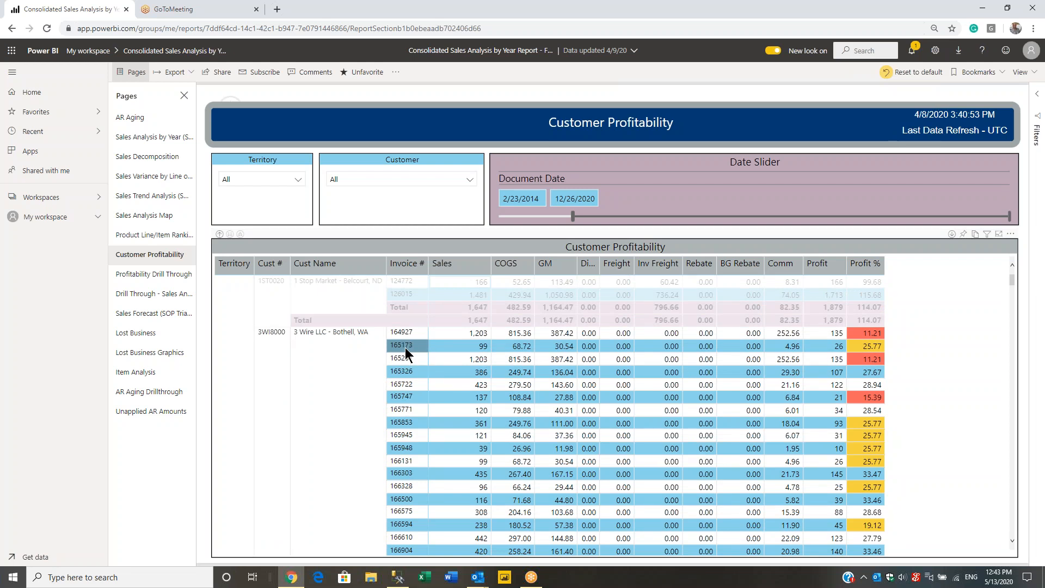
Drill through to the Profitability Drill Through details for the second 3 Wire LLC - Bothell, WA invoice and return to Customer Profitability.
{"action": "right_click", "coordinate": [405, 347]}
{"action": "mouse_move", "coordinate": [428, 437]}
{"action": "left_click", "coordinate": [504, 441]}
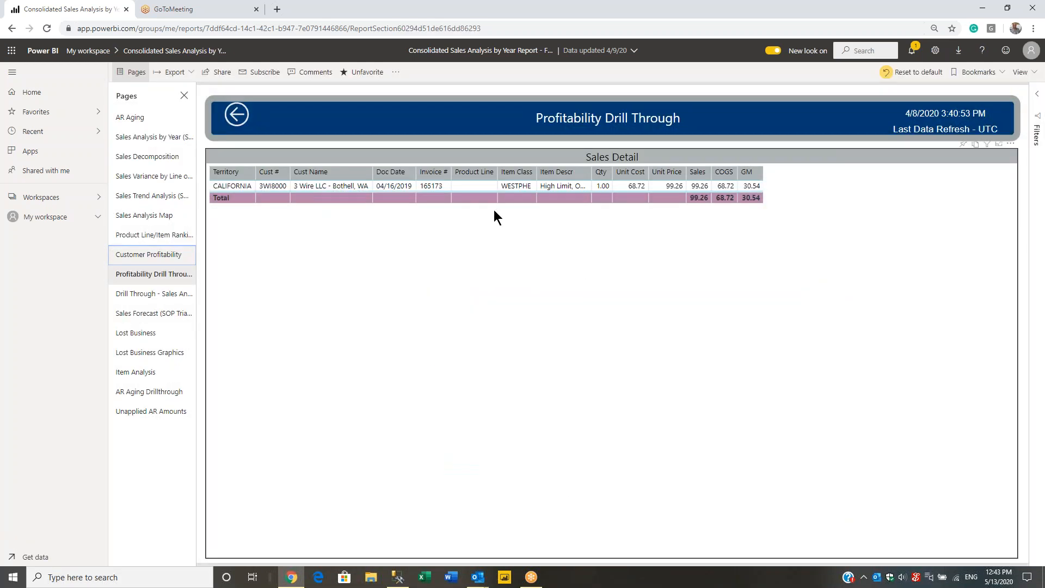
{"action": "left_click", "coordinate": [236, 115]}
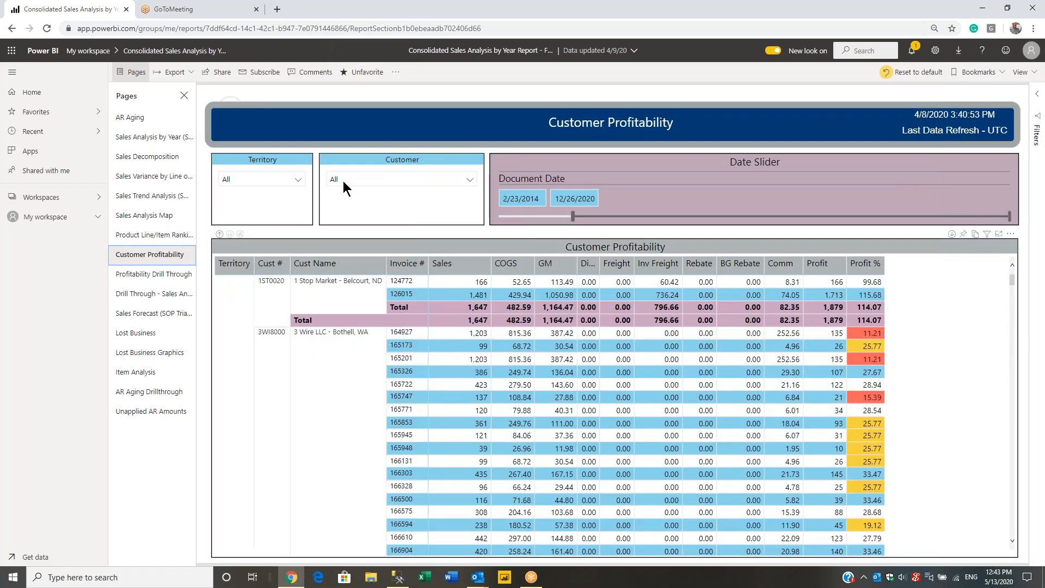
Filter the Customer Profitability table to the MINNESOTA territory only.
{"action": "left_click", "coordinate": [299, 179]}
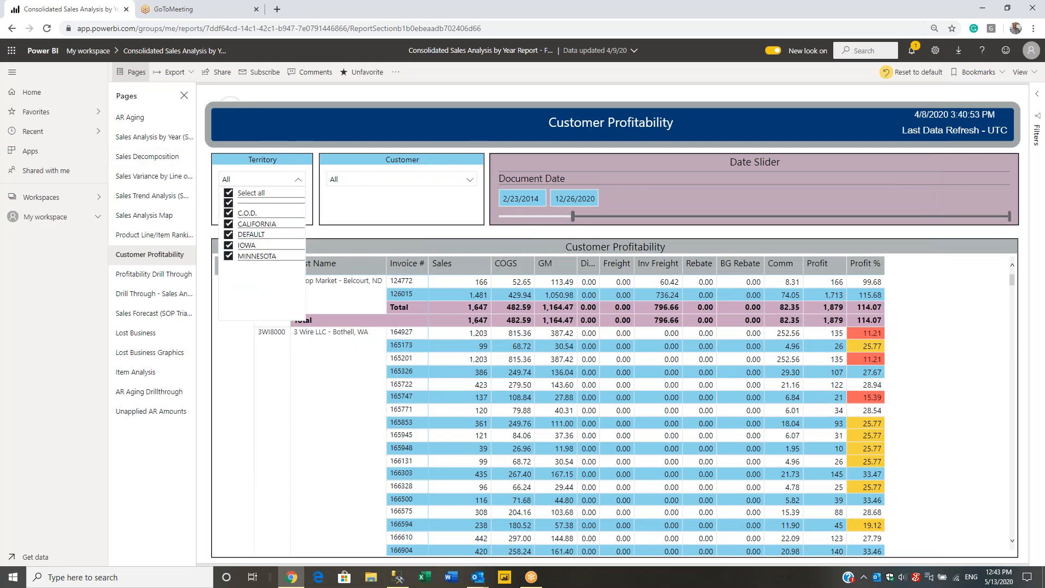
{"action": "left_click", "coordinate": [242, 194]}
{"action": "left_click", "coordinate": [245, 256]}
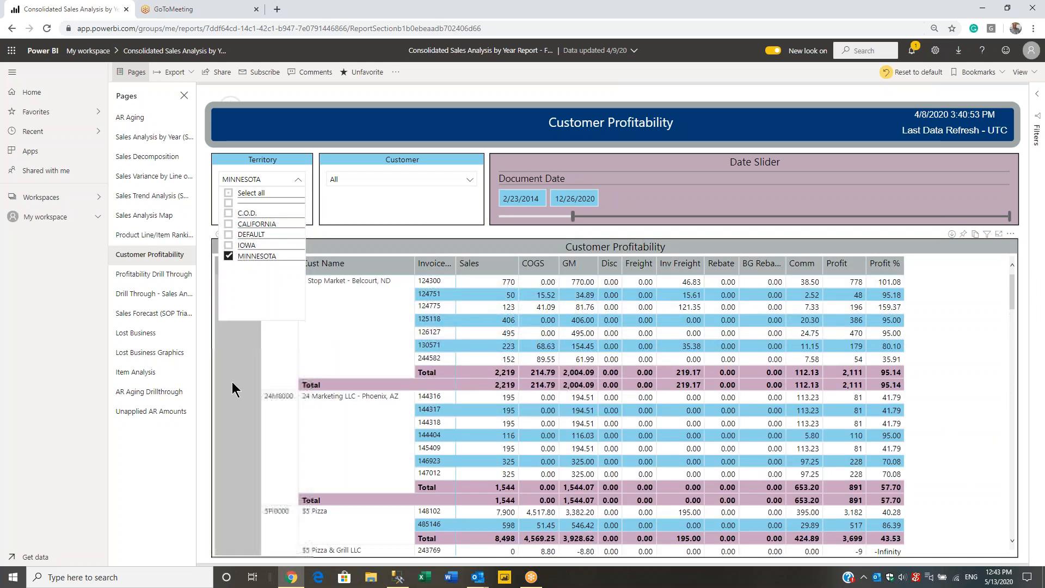
{"action": "left_click", "coordinate": [231, 382]}
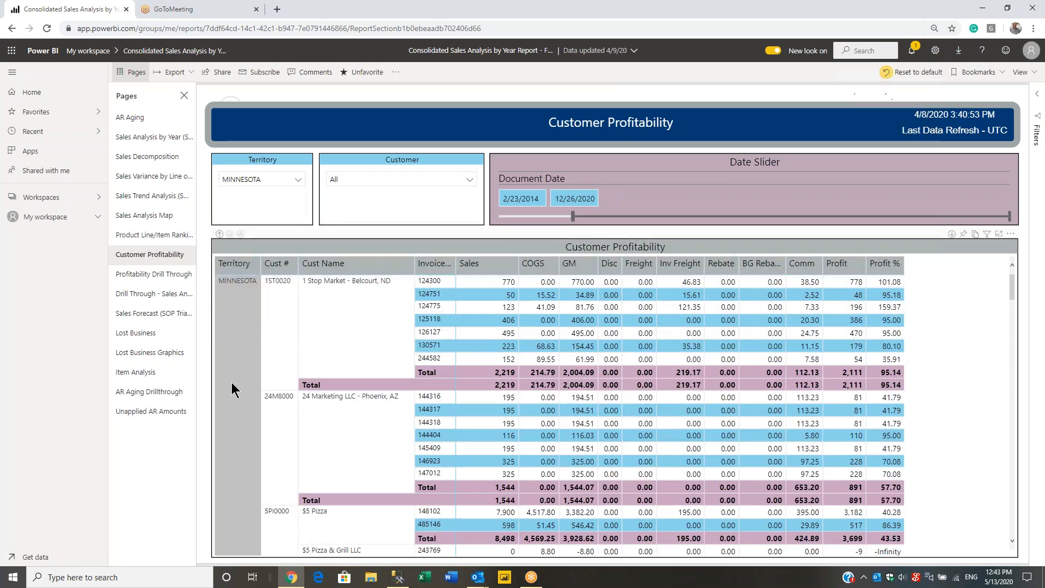
Drill through from the MINNESOTA territory to its Profitability Drill Through details and return to Customer Profitability.
{"action": "right_click", "coordinate": [226, 348]}
{"action": "mouse_move", "coordinate": [251, 436]}
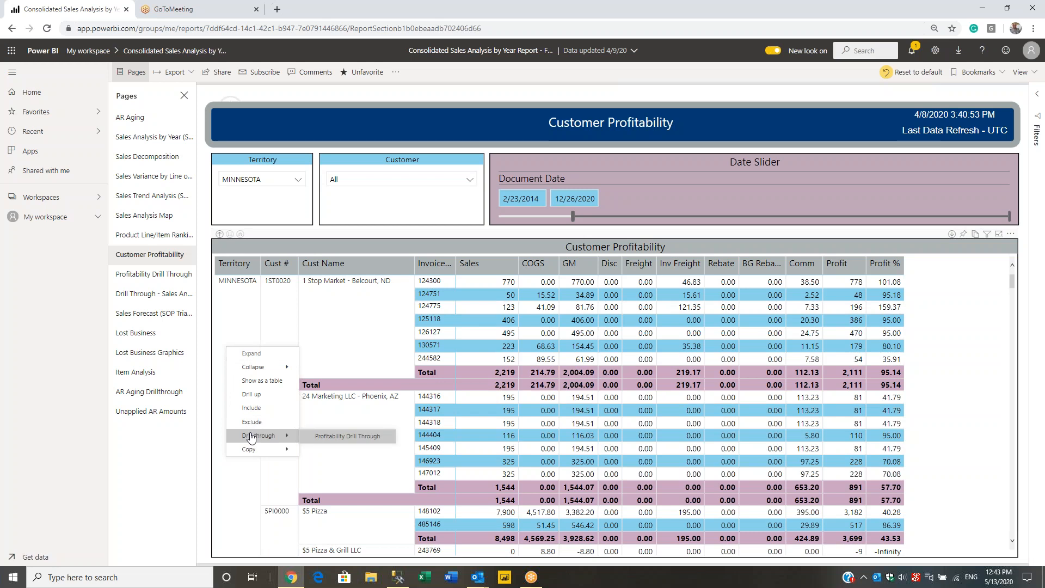
{"action": "left_click", "coordinate": [349, 436]}
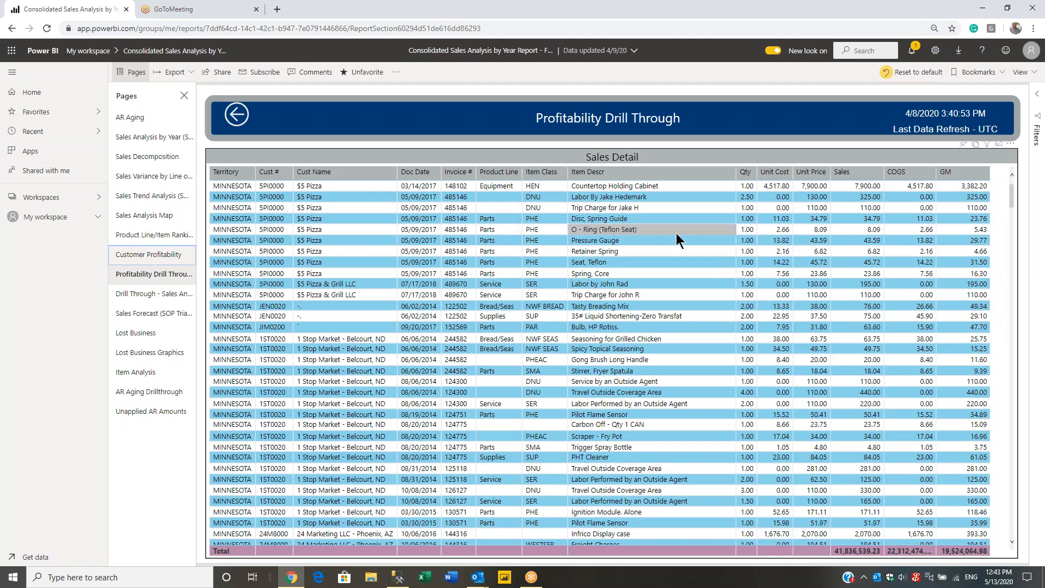
{"action": "left_click", "coordinate": [237, 116]}
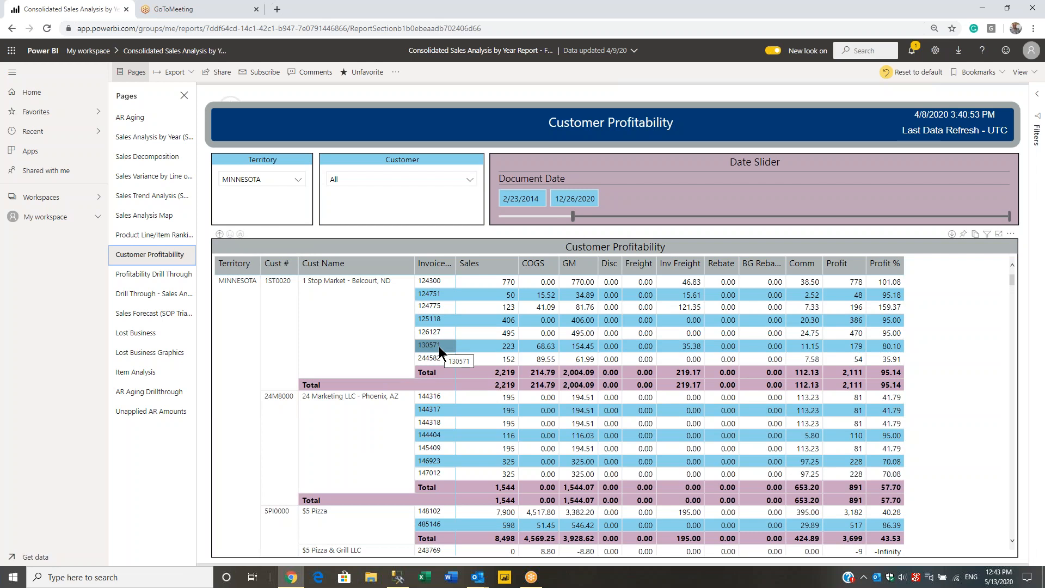
View the Profitability Drill Through and Drill Through - Sales Analysis pages, and open the Sales Forecast page to examine its yearly forecast.
{"action": "left_click", "coordinate": [125, 275]}
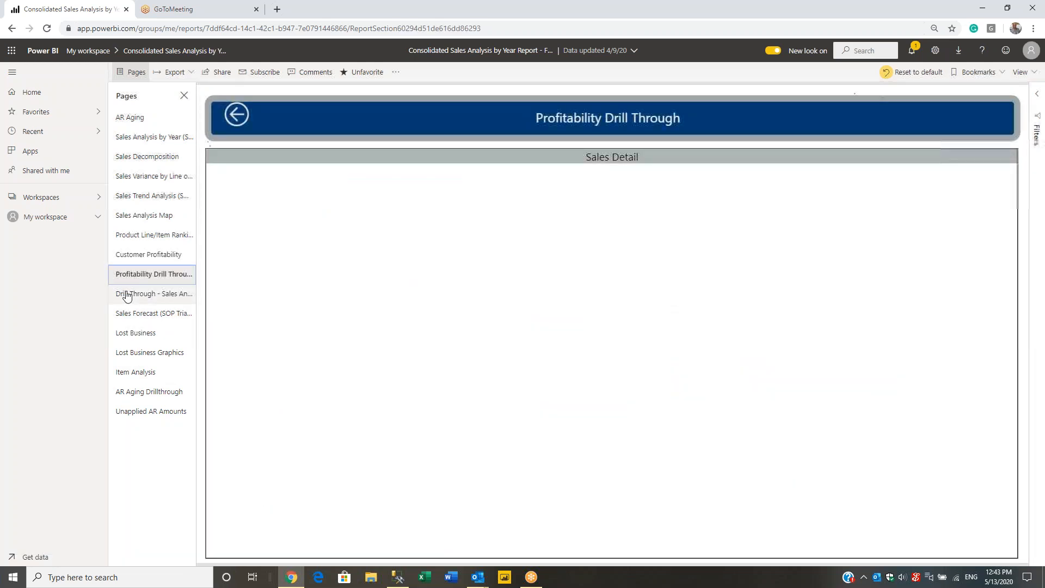
{"action": "left_click", "coordinate": [148, 294]}
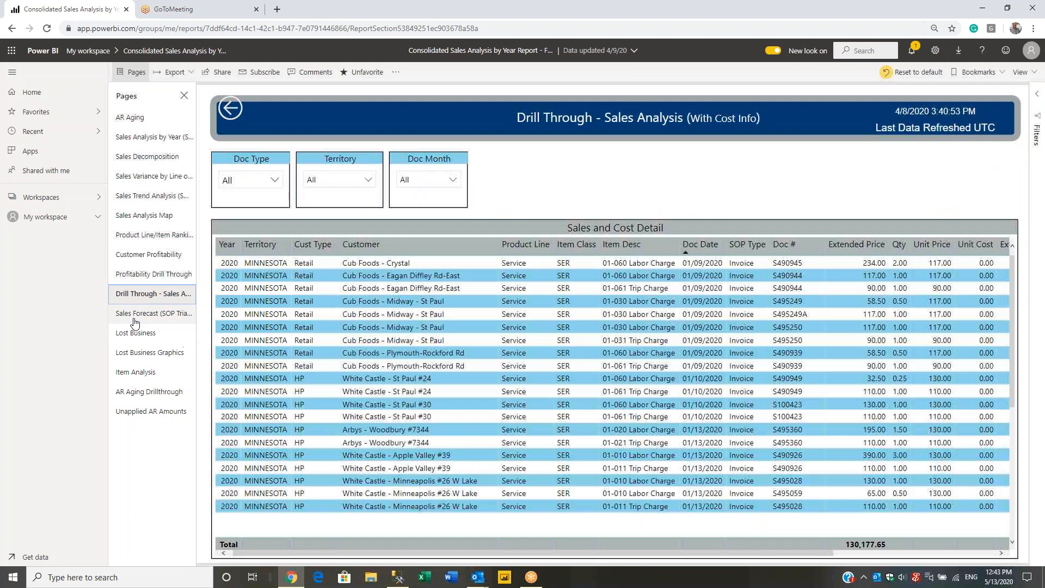
{"action": "left_click", "coordinate": [153, 313]}
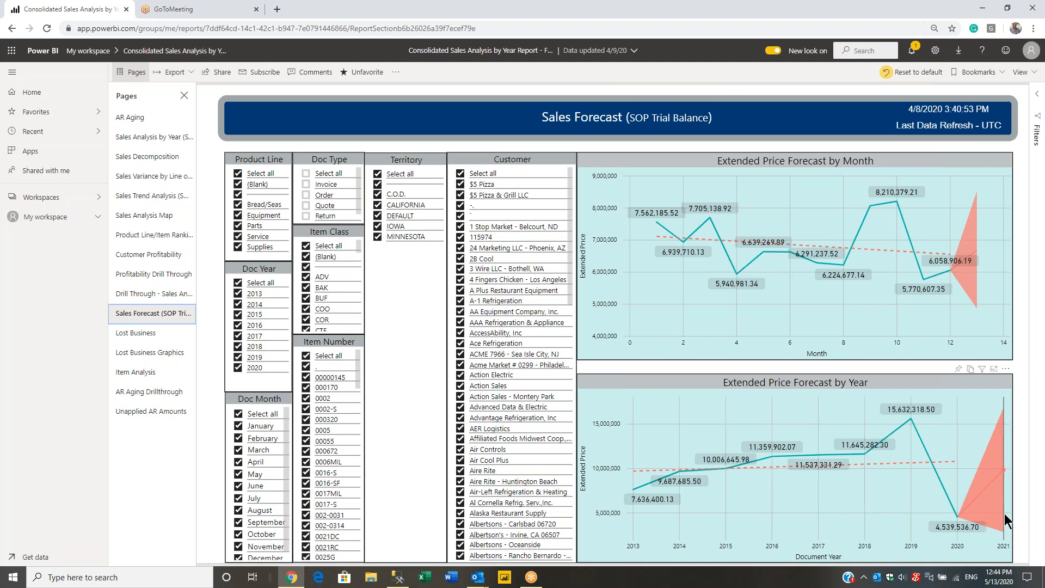
{"action": "mouse_move", "coordinate": [1004, 519]}
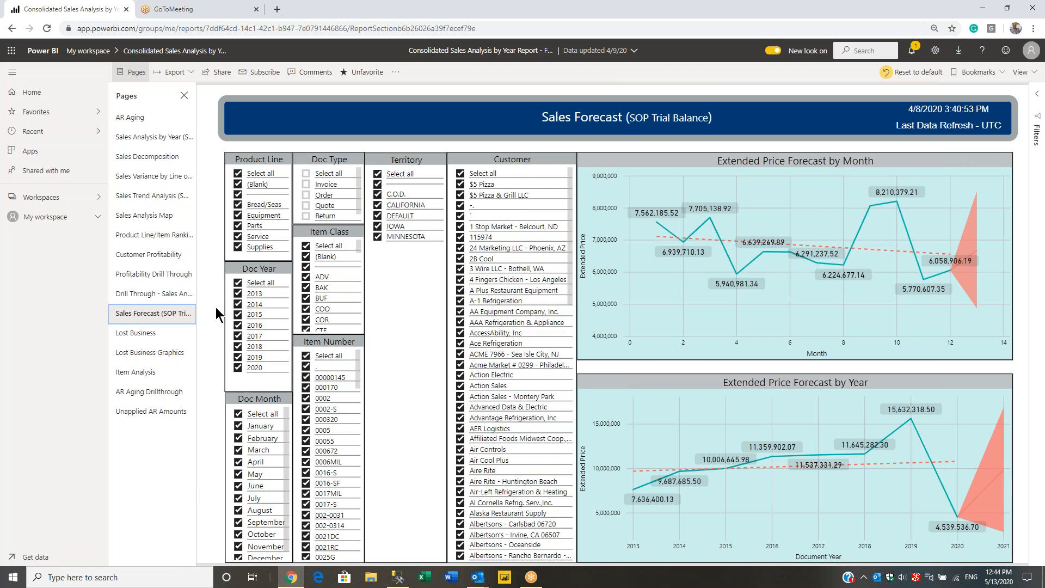
Filter the Sales Forecast charts to Doc Year 2020 only.
{"action": "left_click", "coordinate": [239, 368]}
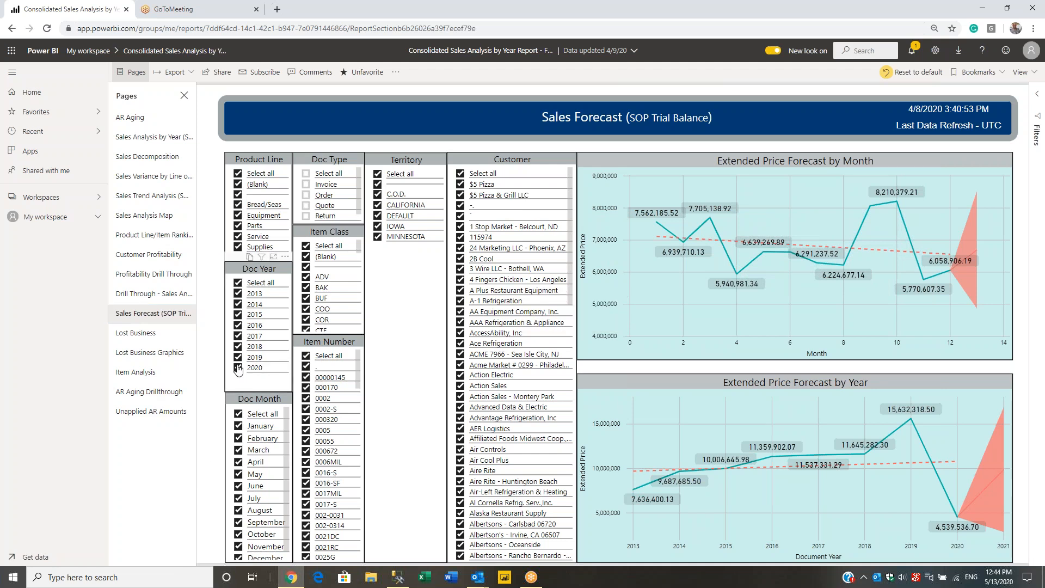
{"action": "left_click", "coordinate": [238, 283]}
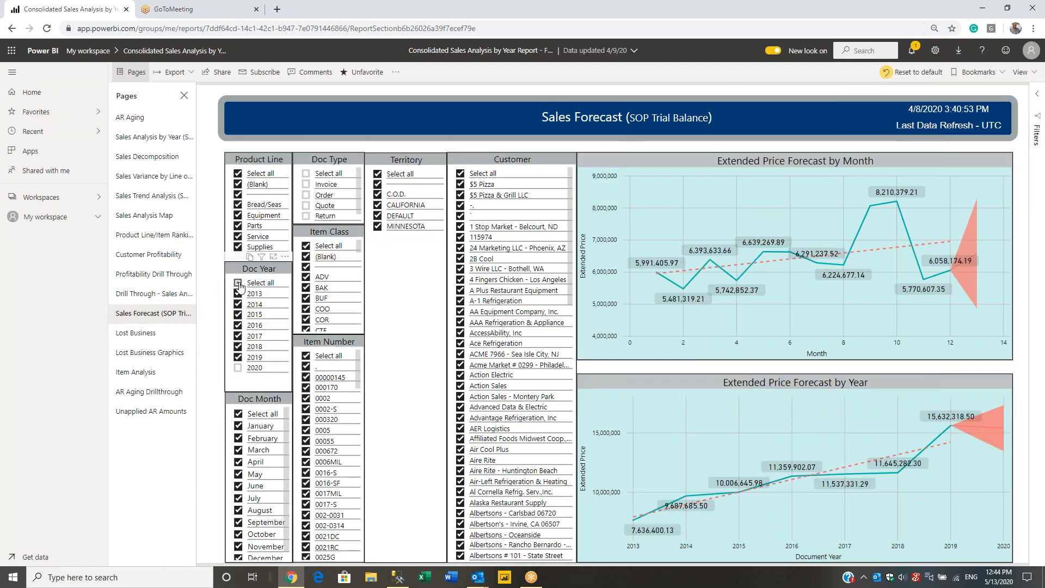
{"action": "left_click", "coordinate": [247, 369]}
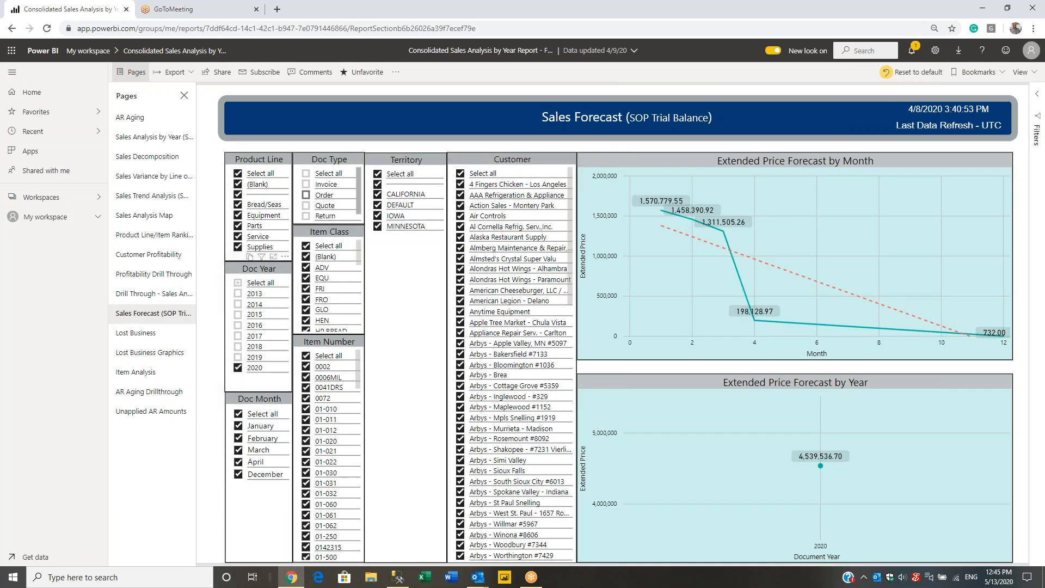
Limit the Sales Forecast to the Invoice document type and Doc Year 2019, and inspect the monthly forecast range.
{"action": "left_click", "coordinate": [306, 185]}
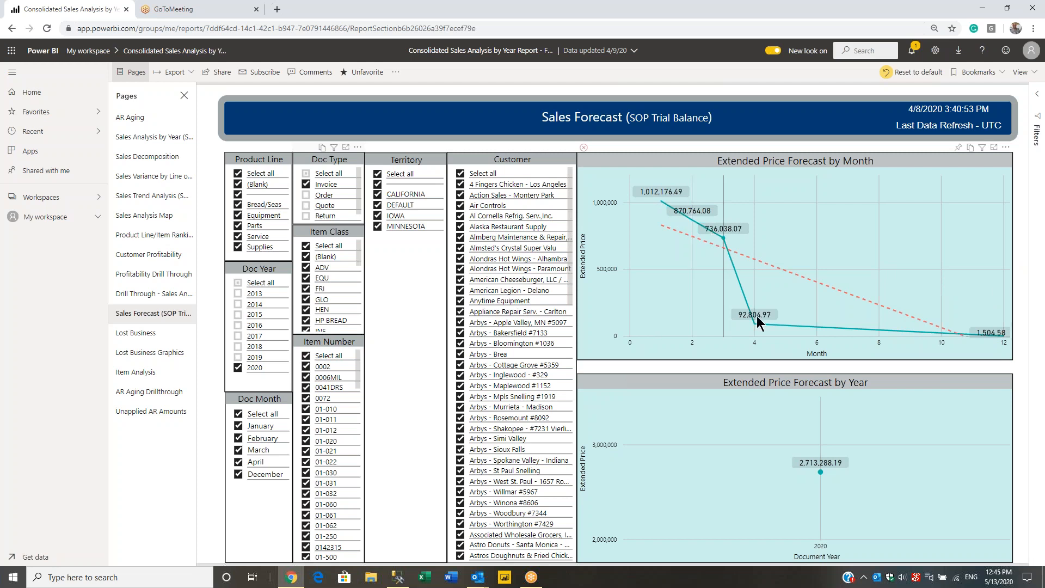
{"action": "left_click", "coordinate": [238, 357]}
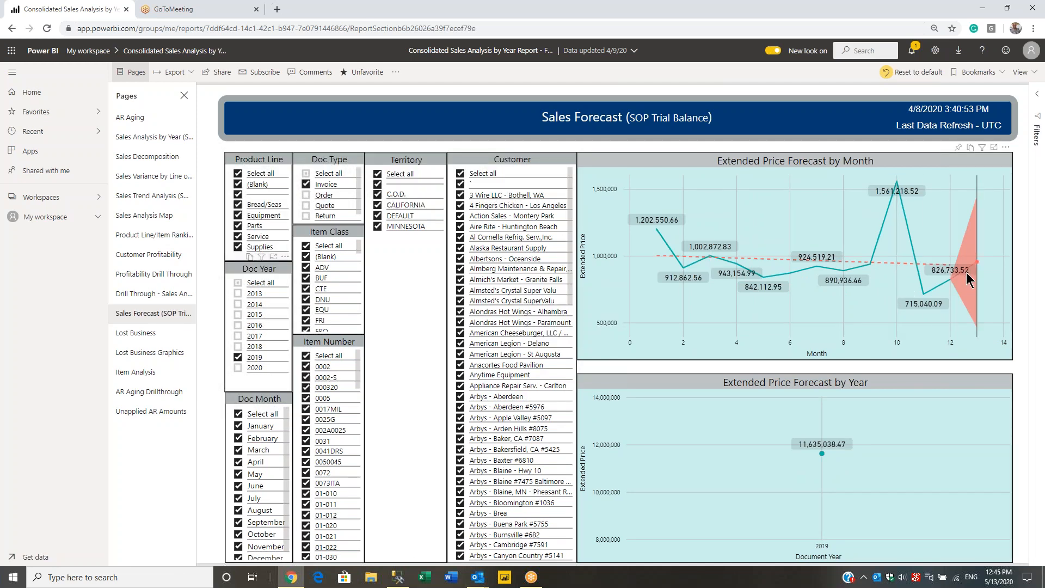
{"action": "mouse_move", "coordinate": [969, 271]}
Open the Consolidated Purchasing Report from the home page and show its AP Aging page.
{"action": "left_click", "coordinate": [32, 92]}
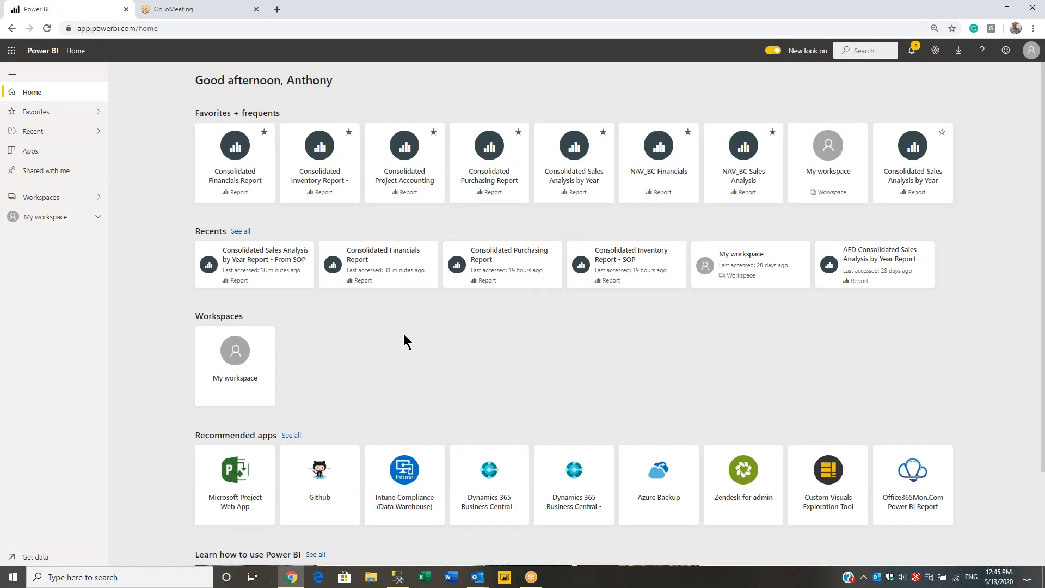
{"action": "left_click", "coordinate": [490, 165]}
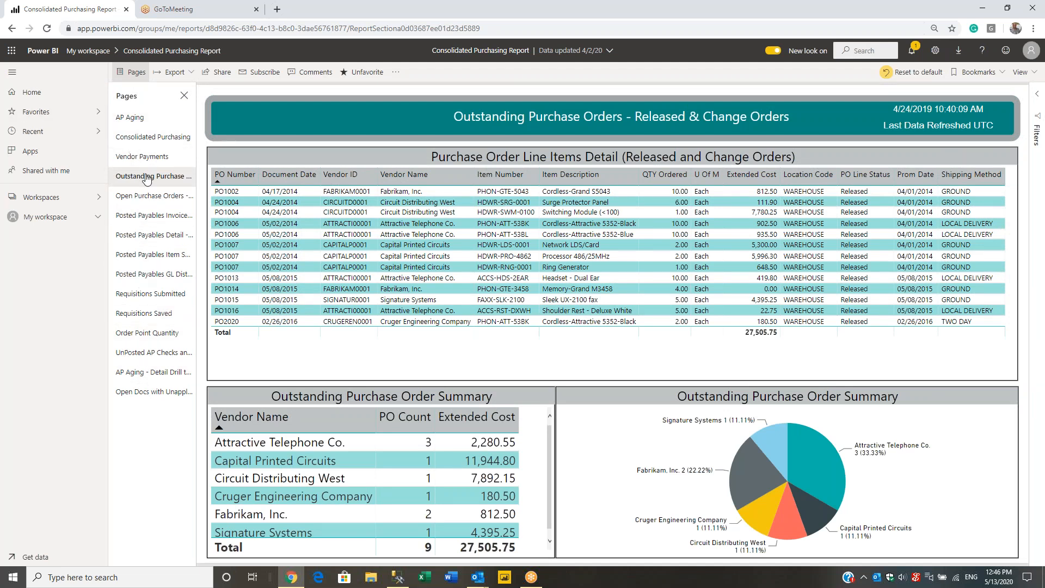
{"action": "left_click", "coordinate": [125, 119]}
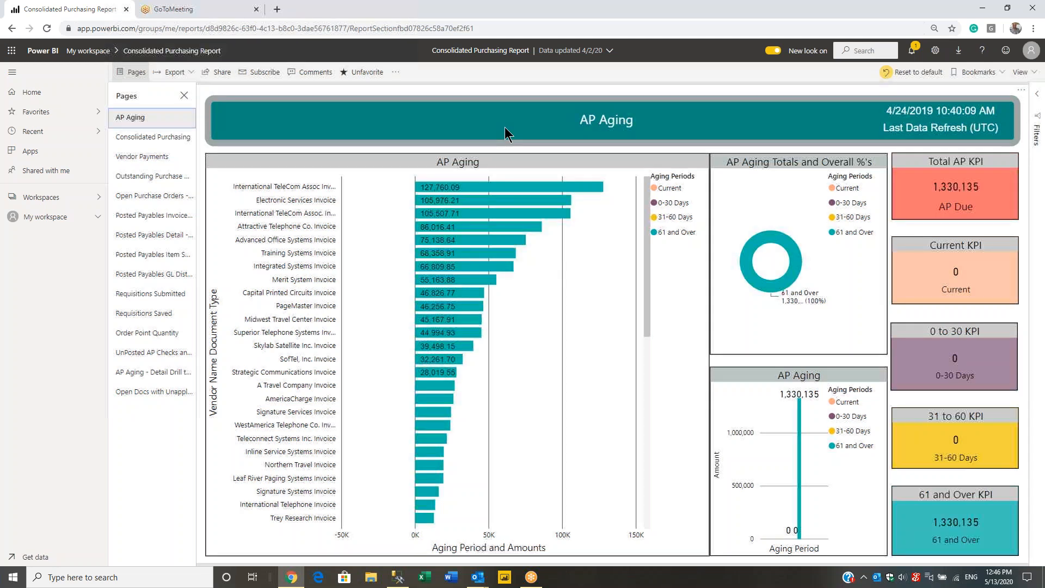
On the Consolidated Purchasing page, cross-highlight International TeleCom Assoc in the vendor balance chart and show its data point options.
{"action": "left_click", "coordinate": [154, 137]}
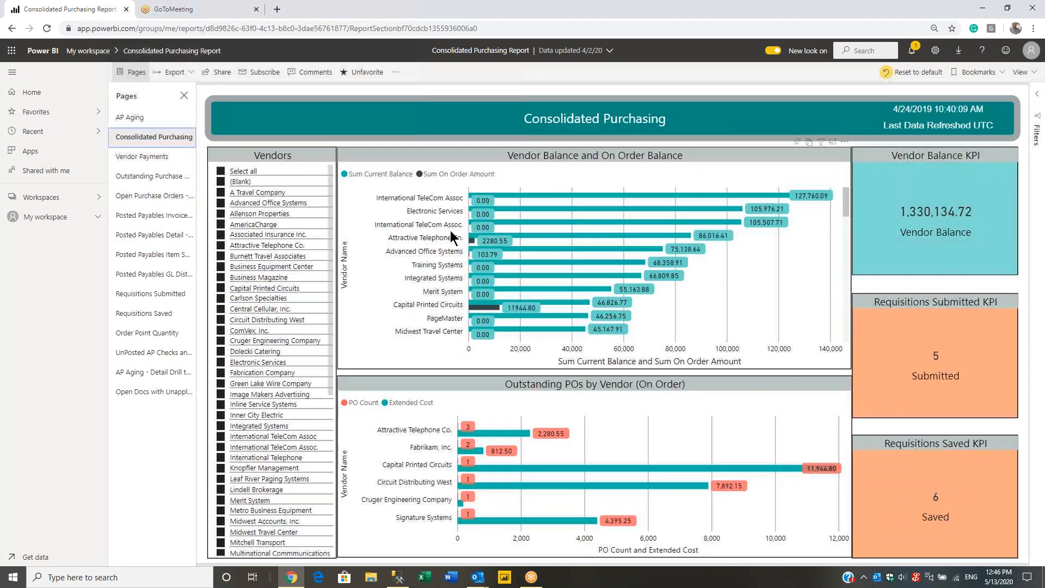
{"action": "mouse_move", "coordinate": [520, 196]}
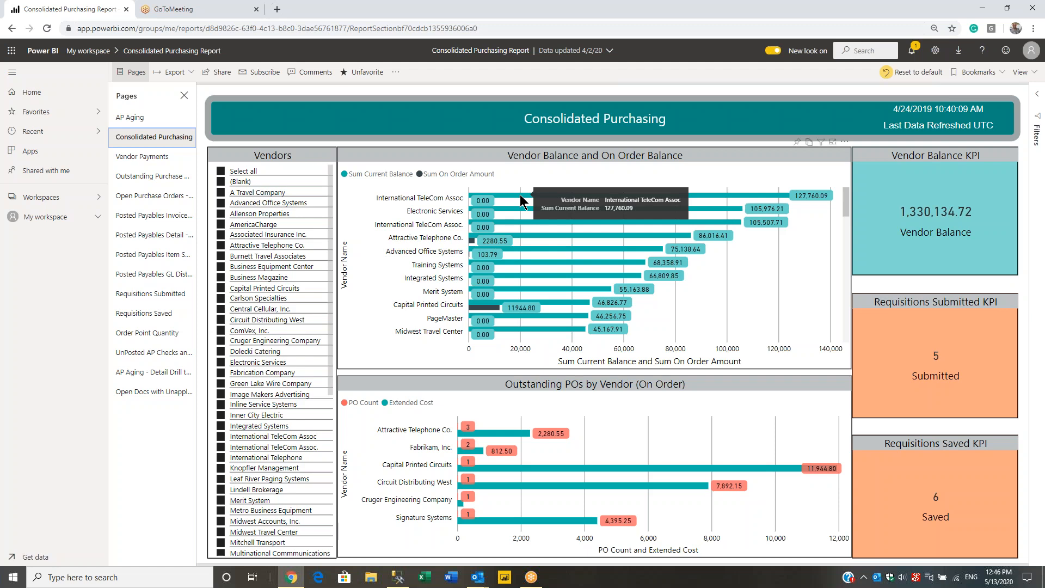
{"action": "left_click", "coordinate": [520, 194]}
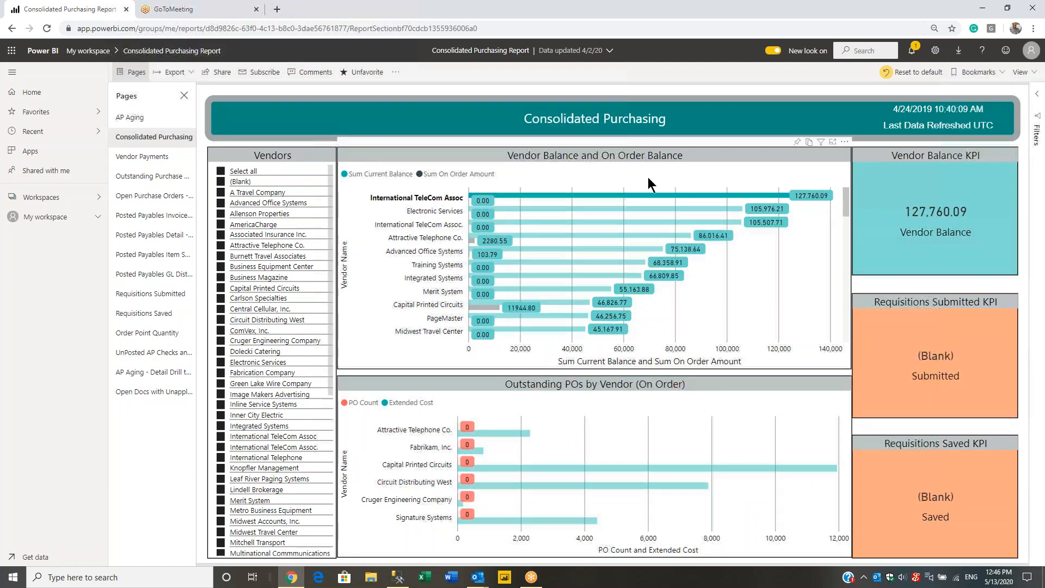
{"action": "mouse_move", "coordinate": [654, 197]}
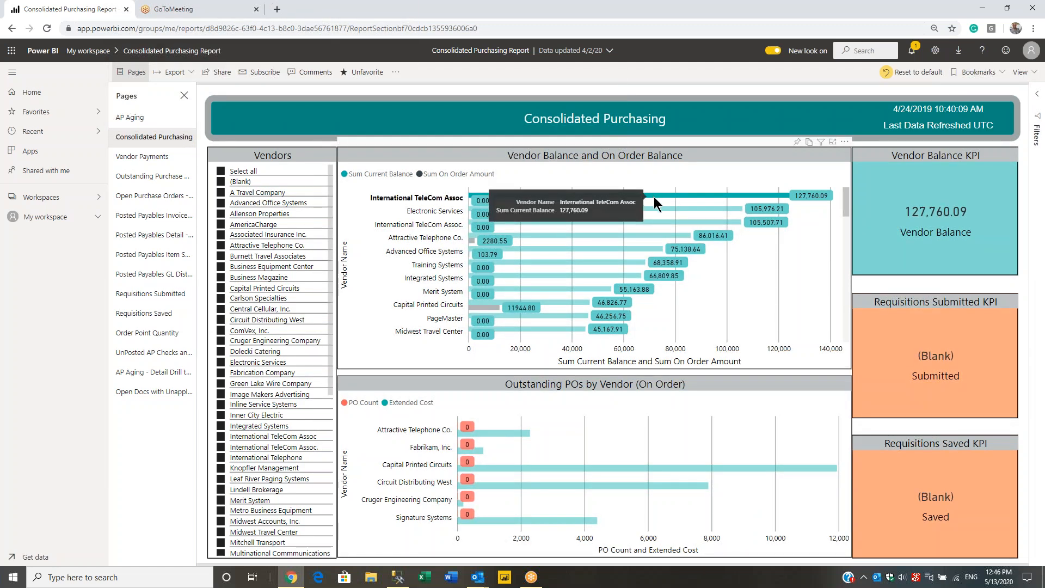
{"action": "right_click", "coordinate": [654, 201]}
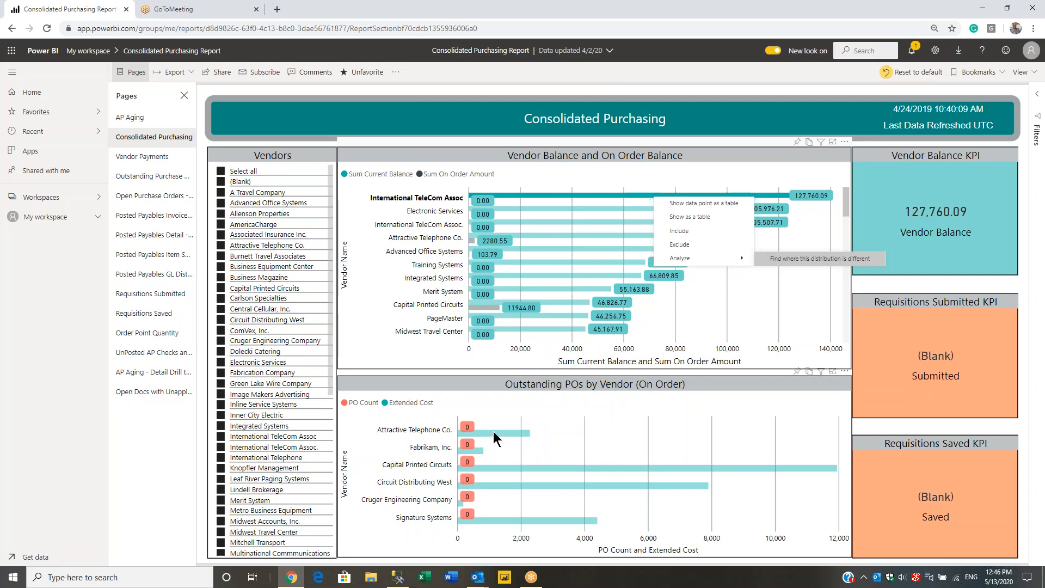
{"action": "mouse_move", "coordinate": [493, 431]}
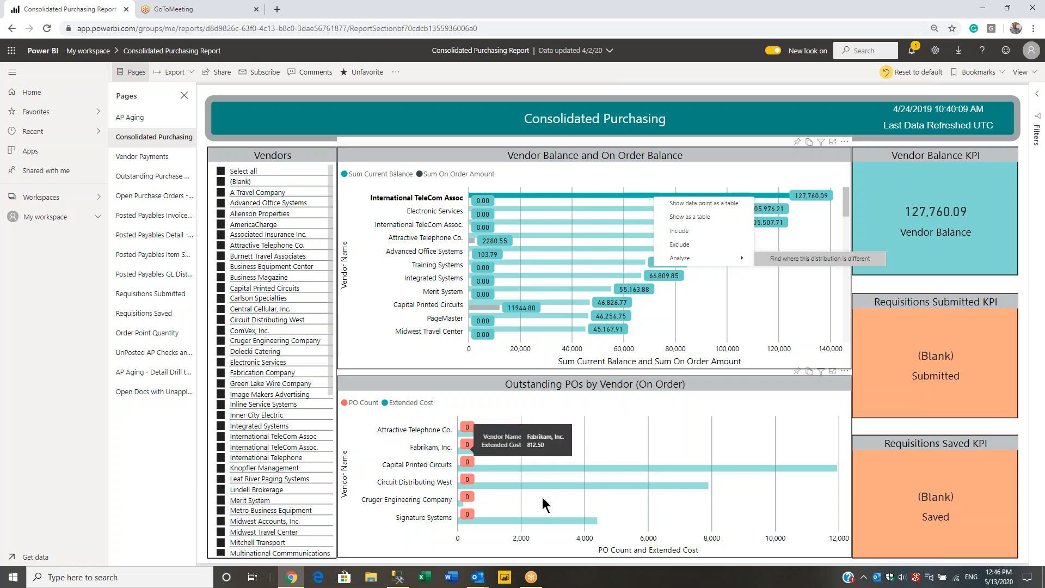
{"action": "mouse_move", "coordinate": [530, 519]}
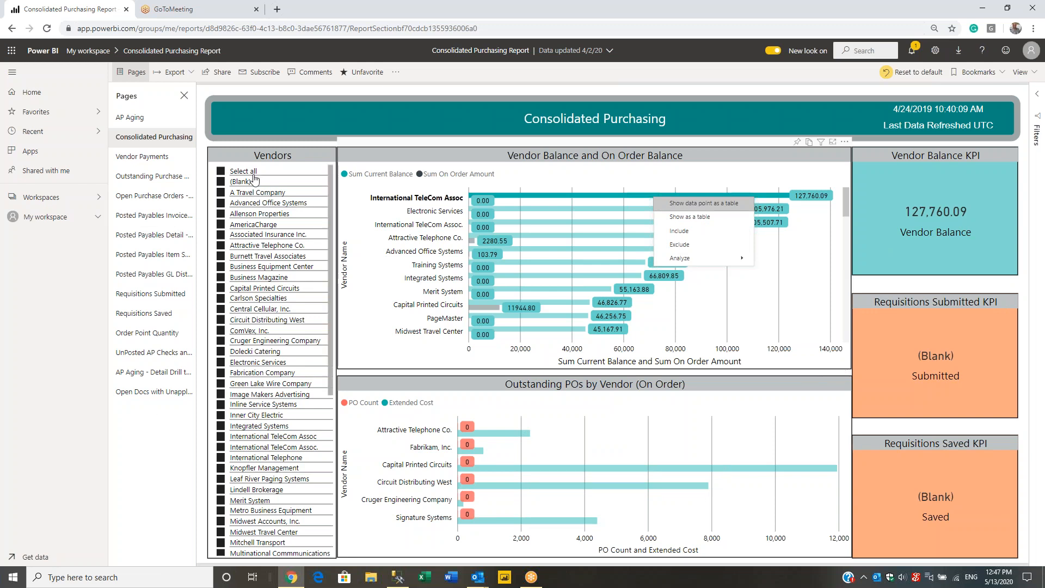
Filter the Consolidated Purchasing page to A Travel Company and highlight that vendor's balance bar.
{"action": "left_click", "coordinate": [235, 194]}
{"action": "left_click", "coordinate": [235, 194]}
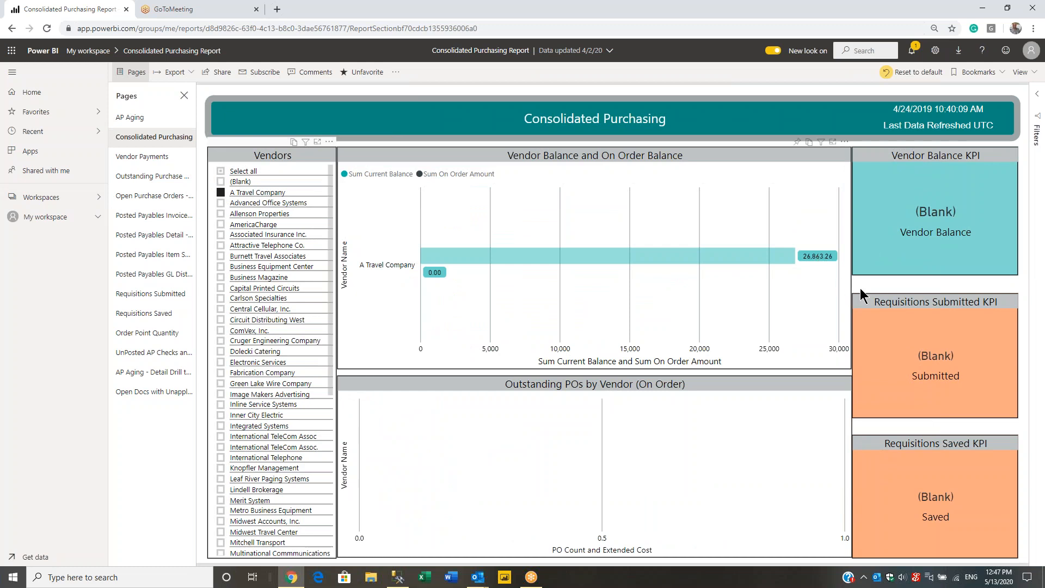
{"action": "left_click", "coordinate": [446, 255]}
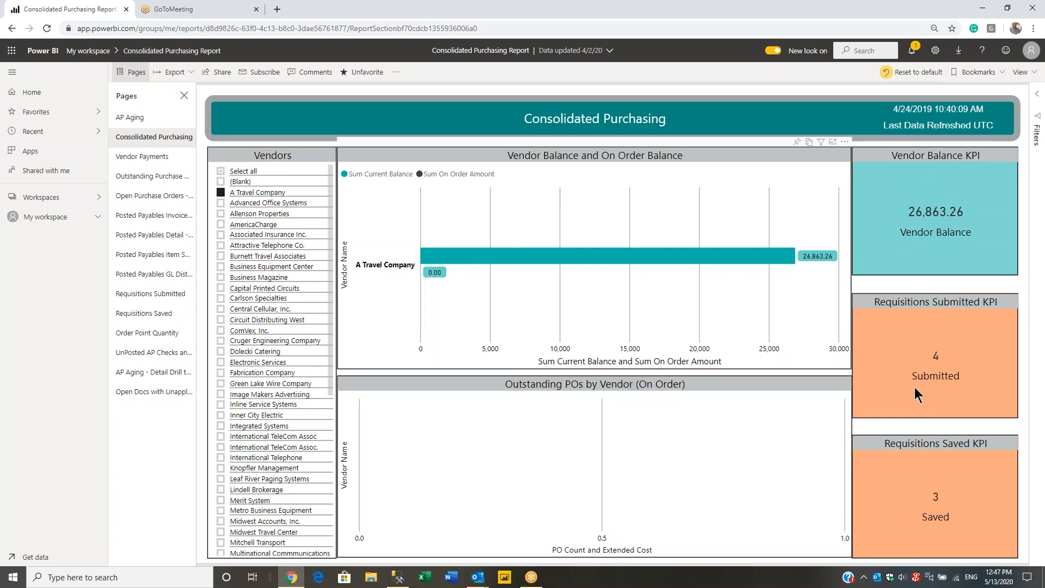
{"action": "left_click", "coordinate": [225, 206]}
Open the Vendor Payments page and narrow the Date Posted range to 2/1/2018 through 2/3/2018.
{"action": "left_click", "coordinate": [135, 157]}
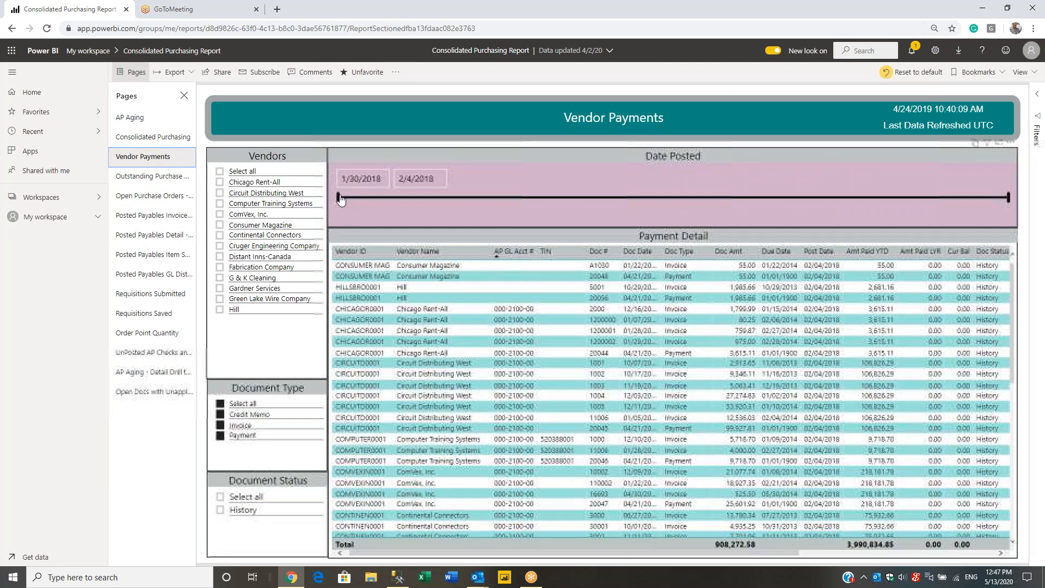
{"action": "left_click_drag", "start_coordinate": [338, 197], "coordinate": [687, 221]}
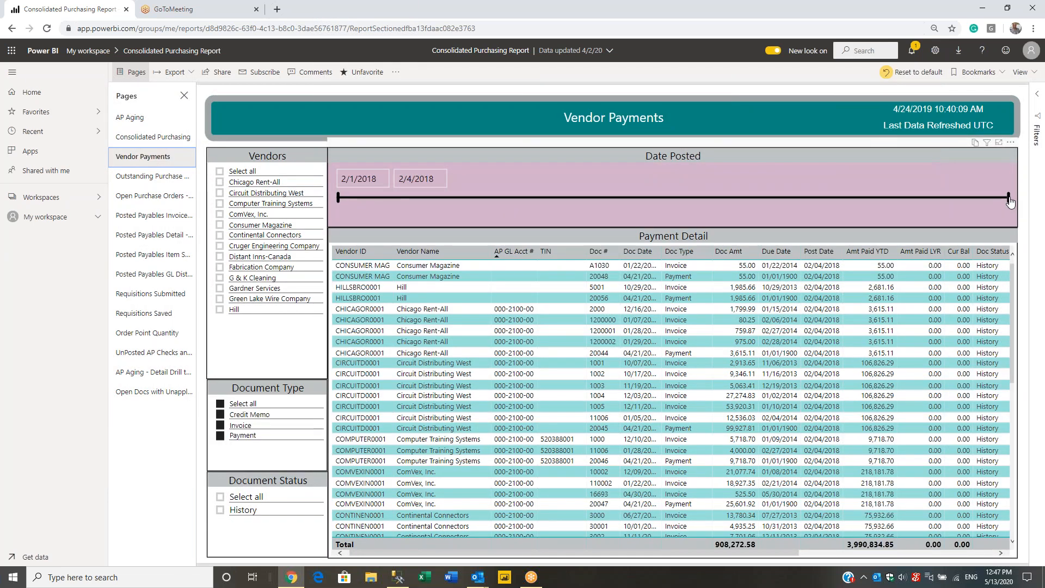
{"action": "left_click_drag", "start_coordinate": [995, 200], "coordinate": [743, 168]}
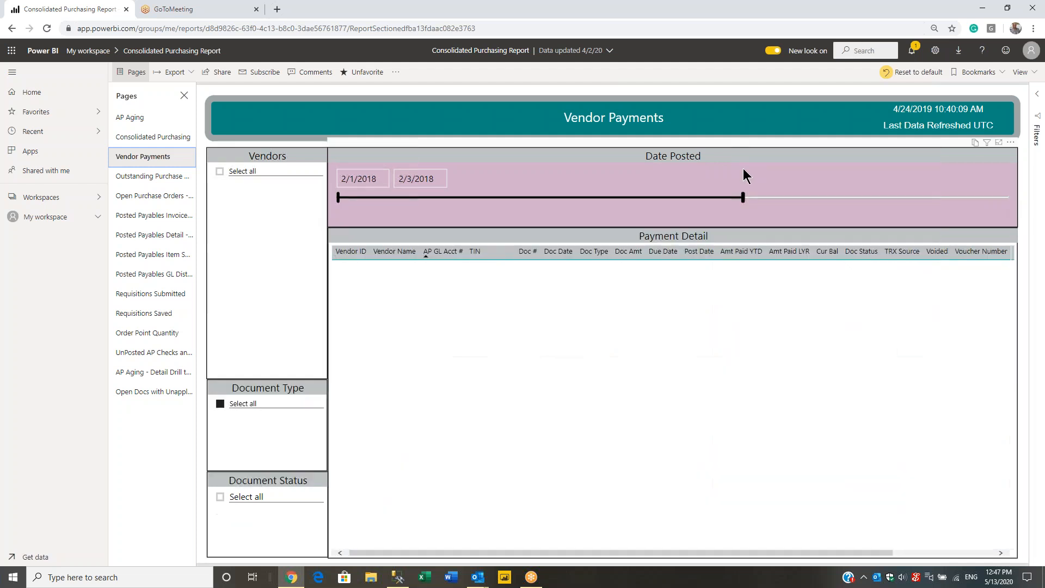
Set the end of the Date Posted range to 2/4/2018.
{"action": "left_click", "coordinate": [373, 180]}
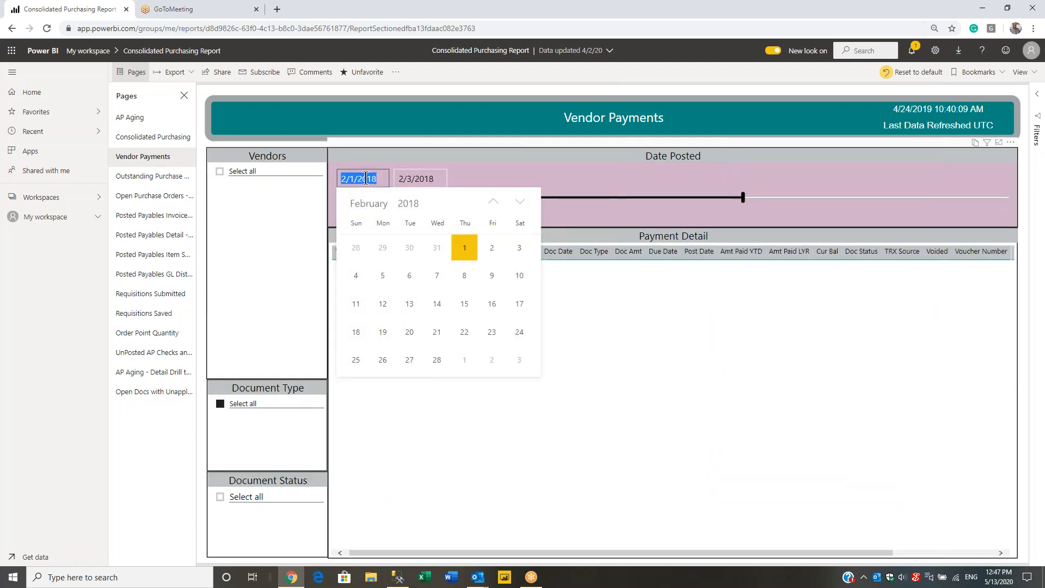
{"action": "key", "text": "Tab"}
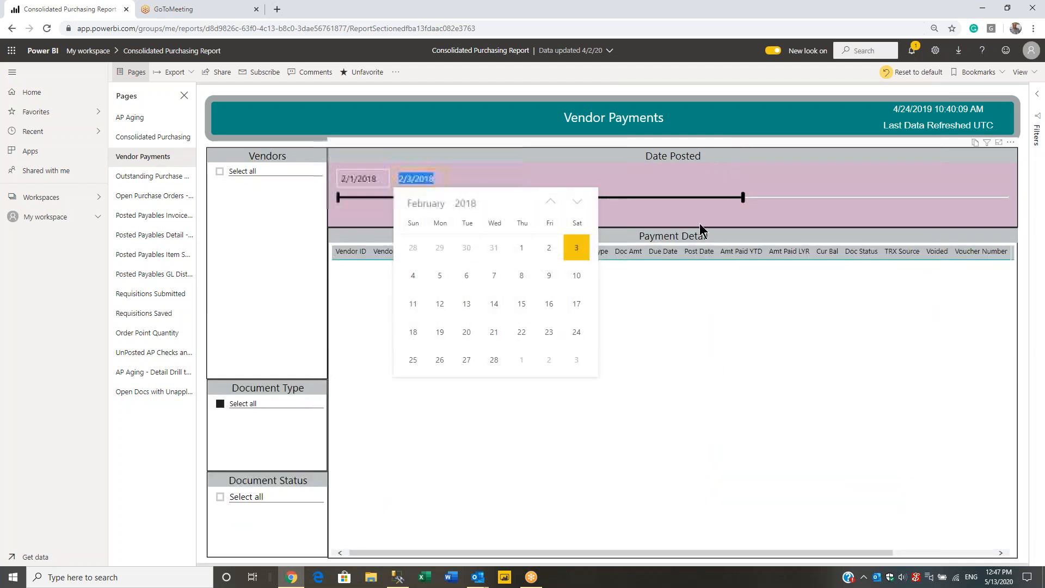
{"action": "type", "text": "2/4/2018"}
{"action": "key", "text": "Return"}
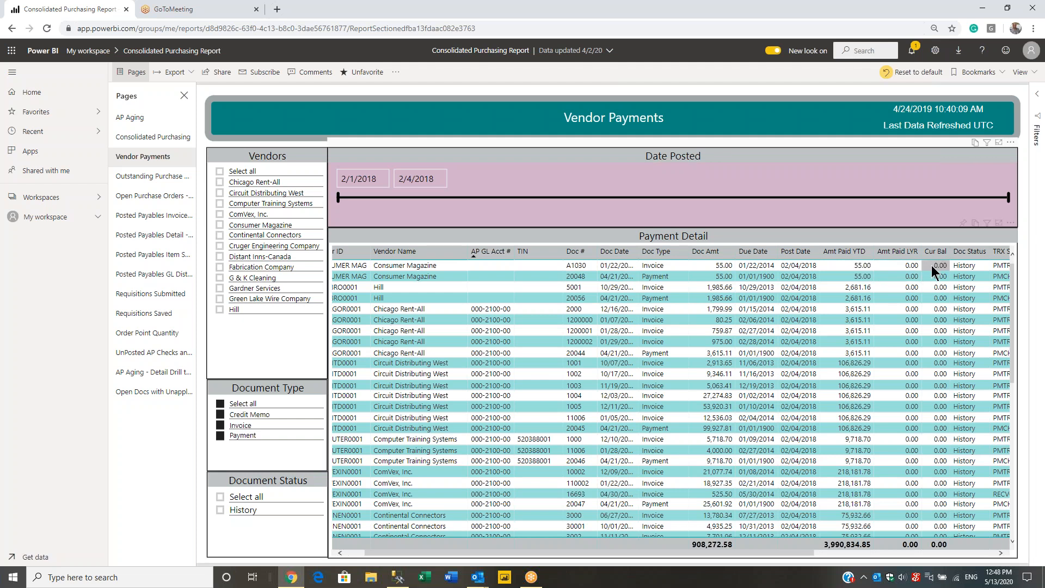
Browse the Payment Detail rows, clear all Document Type selections and select all vendors.
{"action": "scroll", "coordinate": [928, 349], "scroll_direction": "down", "scroll_amount": 10}
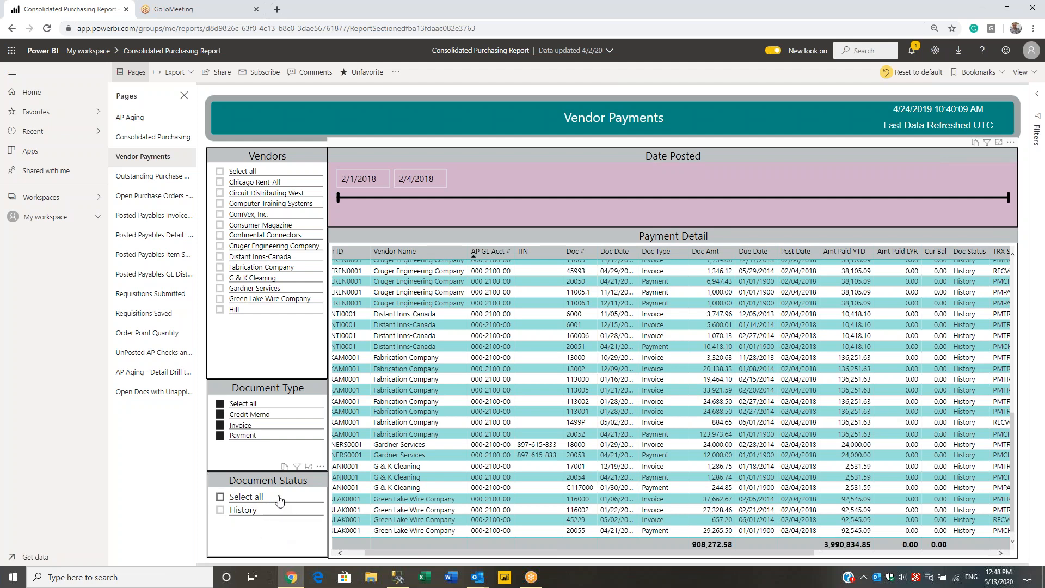
{"action": "left_click", "coordinate": [220, 405]}
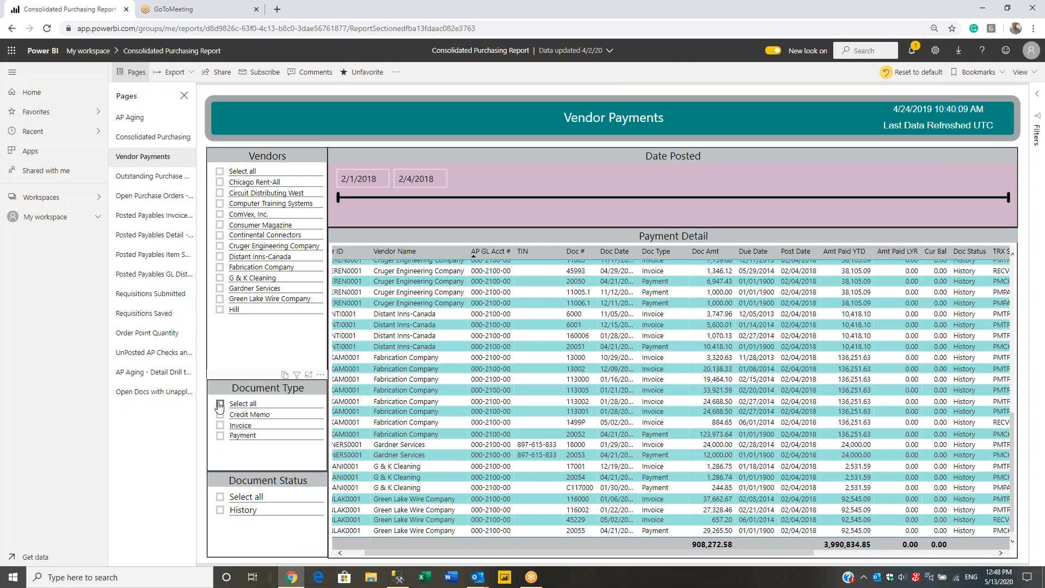
{"action": "left_click", "coordinate": [219, 173]}
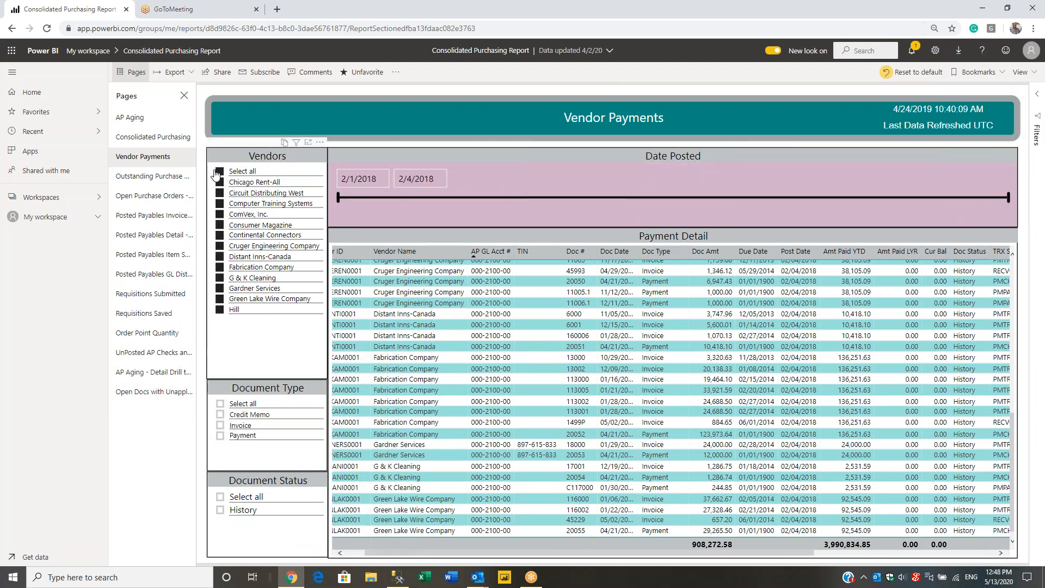
{"action": "left_click", "coordinate": [219, 173]}
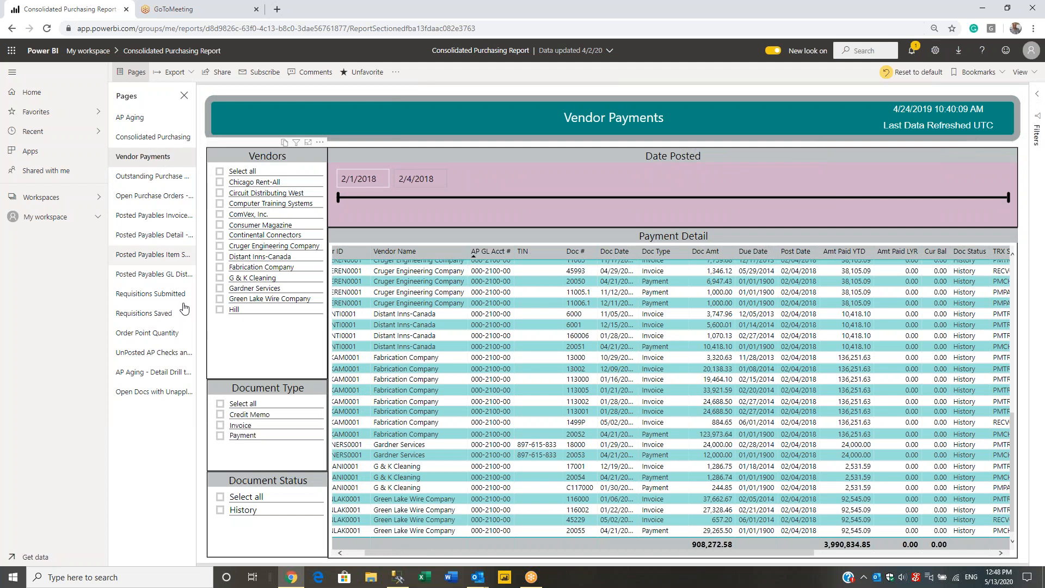
{"action": "left_click", "coordinate": [220, 173]}
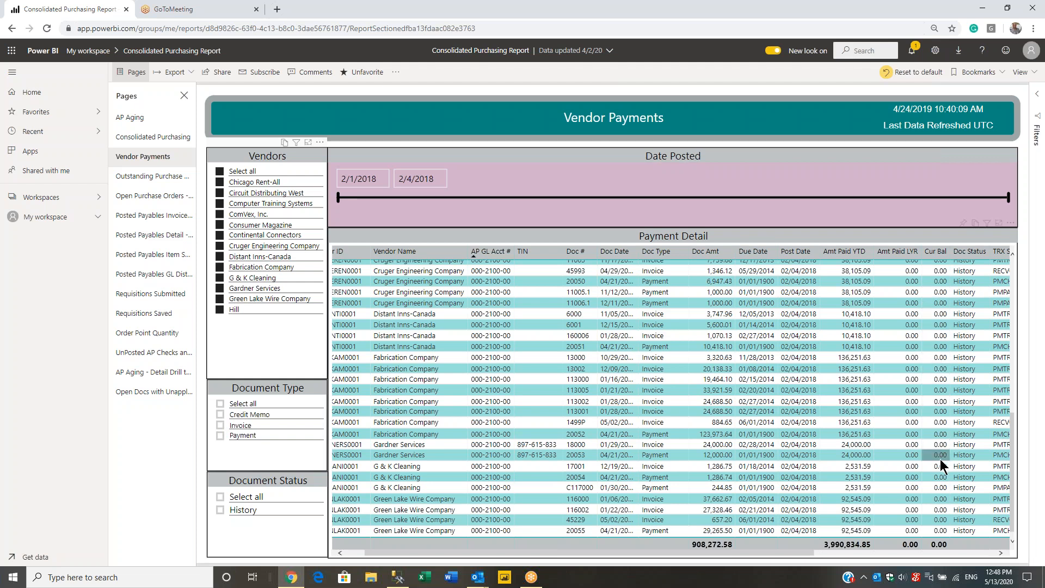
Filter the vendor payments to the Credit Memo document type, and then select all document types.
{"action": "scroll", "coordinate": [943, 467], "scroll_direction": "up", "scroll_amount": 15}
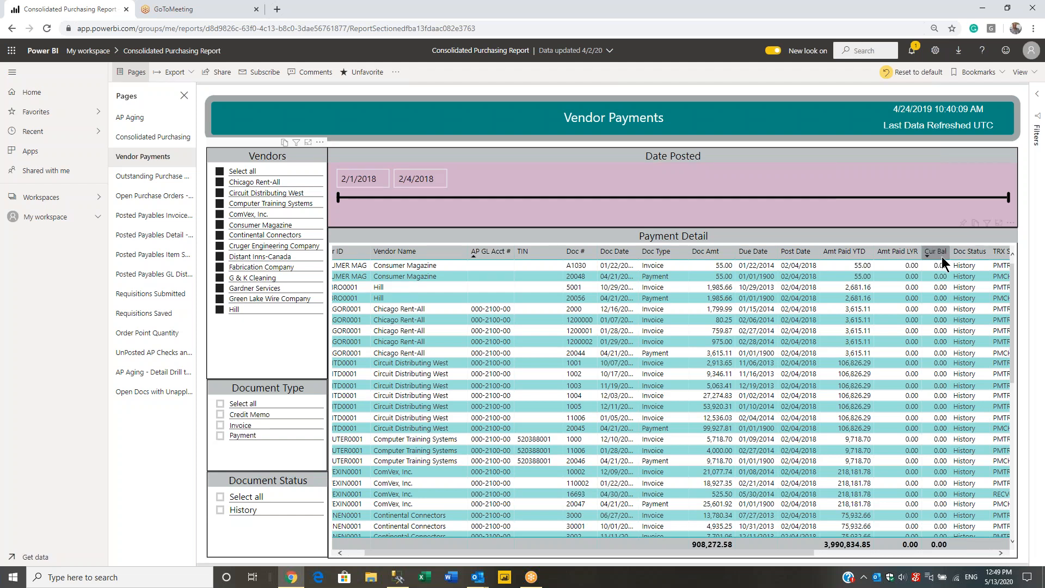
{"action": "left_click", "coordinate": [218, 415]}
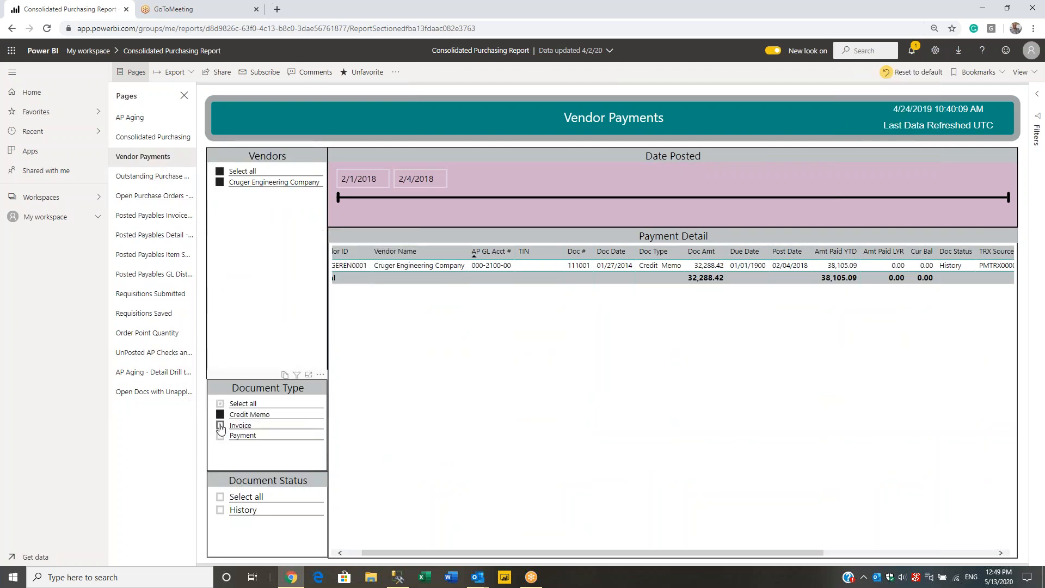
{"action": "left_click", "coordinate": [223, 405]}
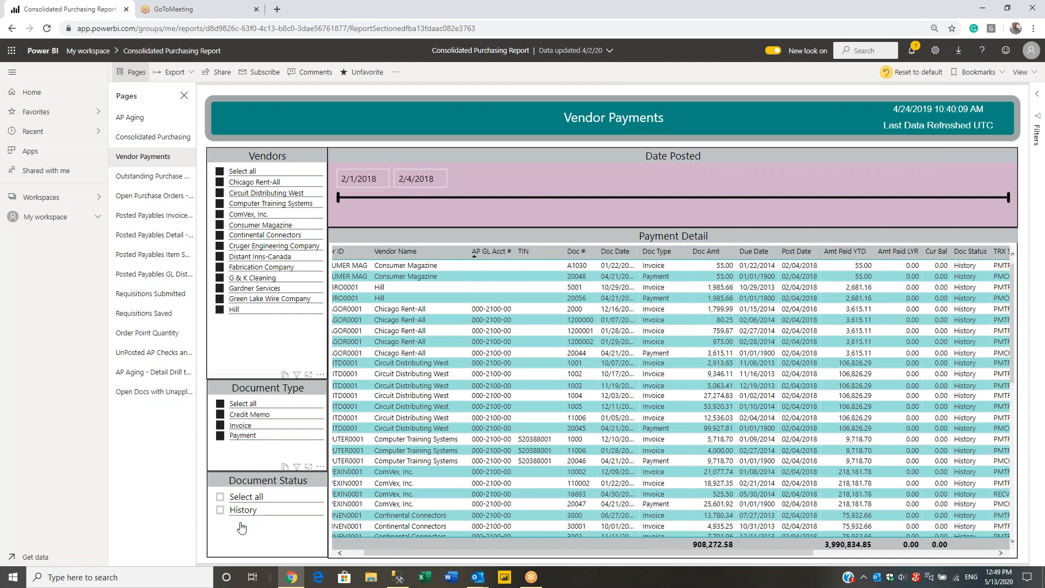
View the Outstanding Purchase Orders page, and then open Open Purchase Orders - All Statuses with all vendors selected.
{"action": "left_click", "coordinate": [152, 176]}
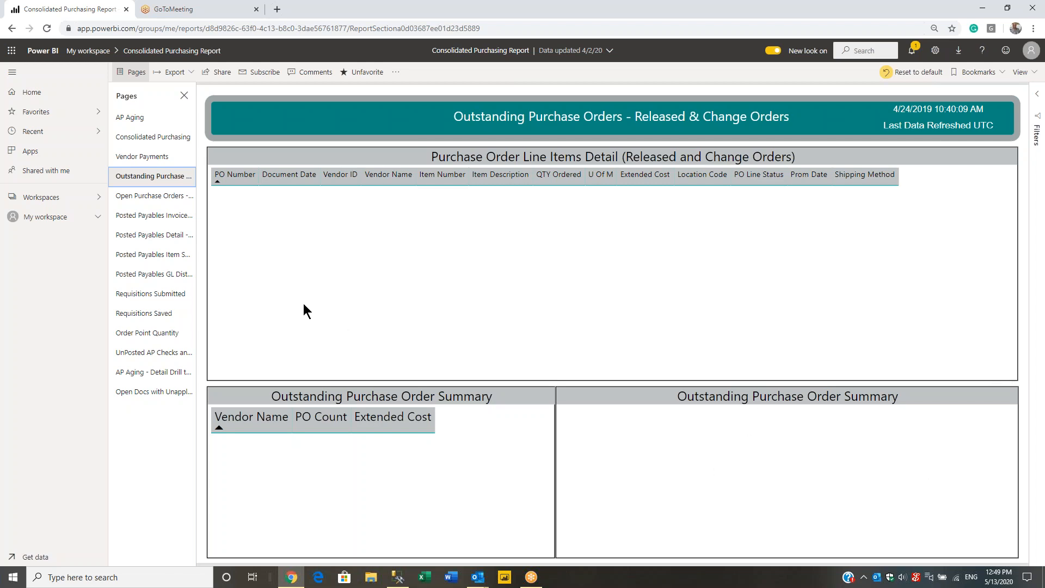
{"action": "left_click", "coordinate": [225, 178]}
{"action": "left_click", "coordinate": [143, 197]}
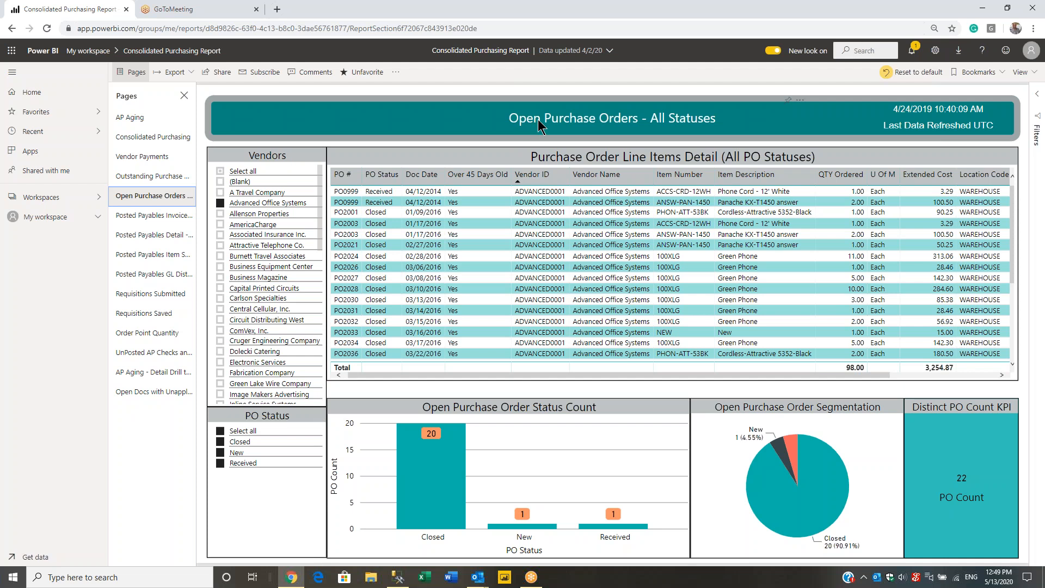
{"action": "left_click", "coordinate": [227, 173]}
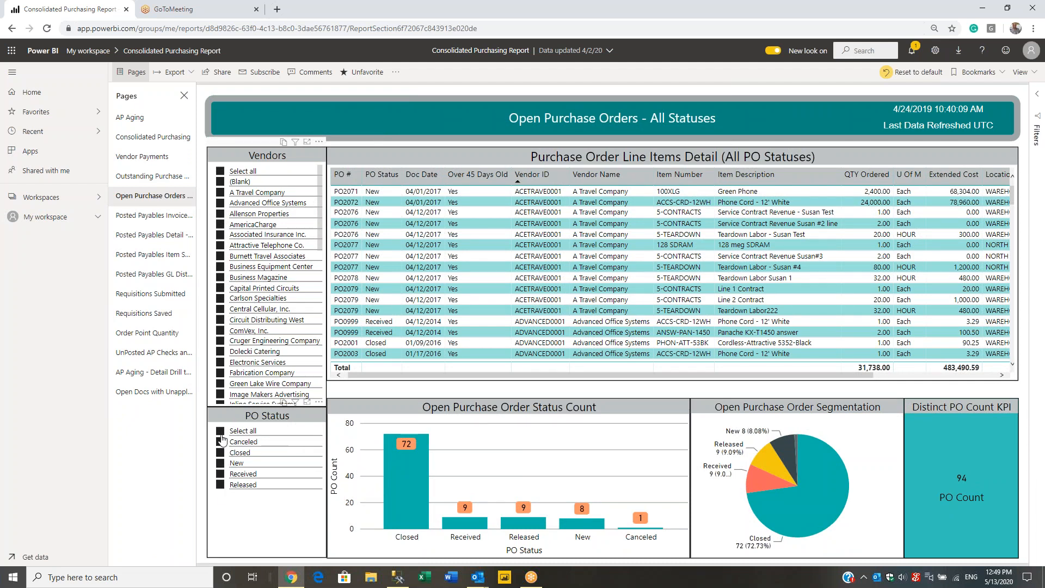
Filter PO Status to New only and review the remaining columns of the purchase order line items.
{"action": "left_click", "coordinate": [221, 432]}
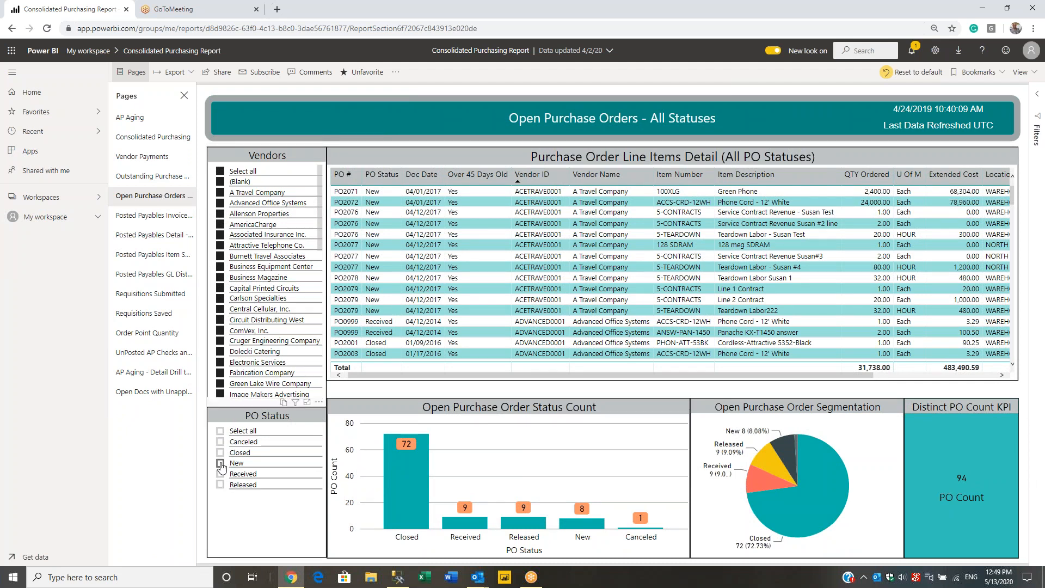
{"action": "left_click", "coordinate": [220, 463]}
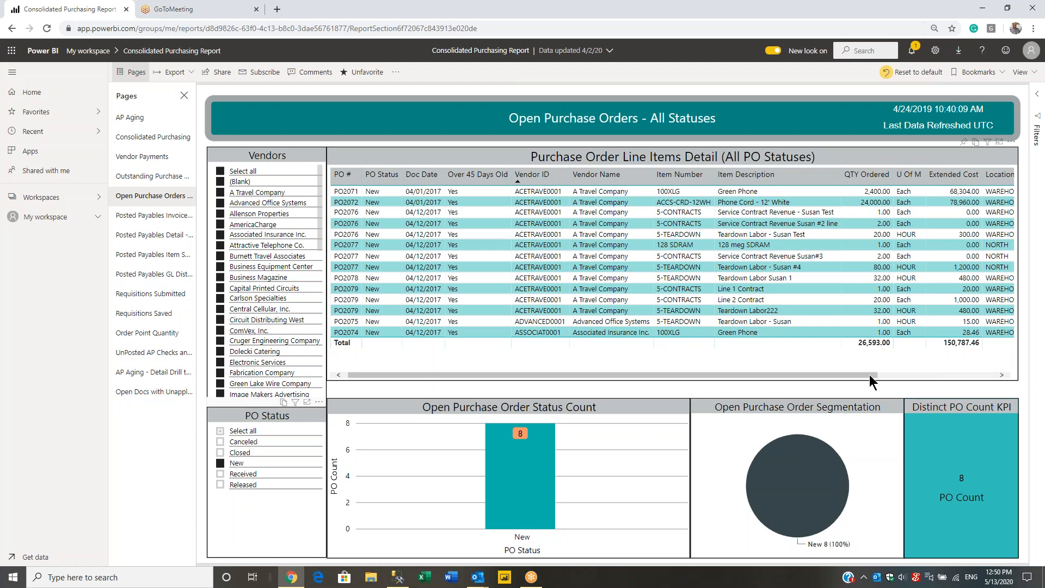
{"action": "left_click", "coordinate": [907, 375]}
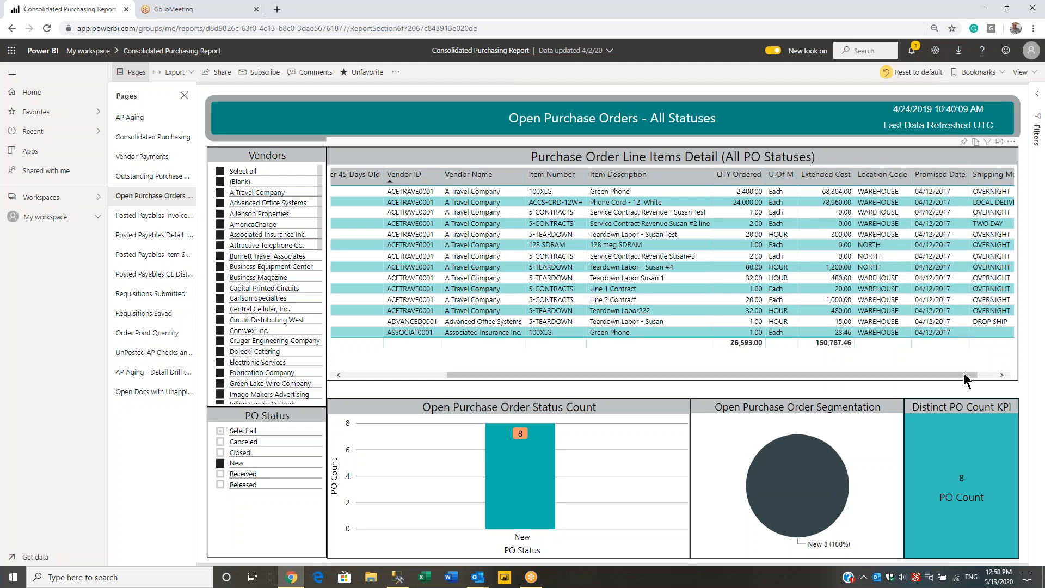
{"action": "left_click_drag", "start_coordinate": [971, 374], "coordinate": [771, 365]}
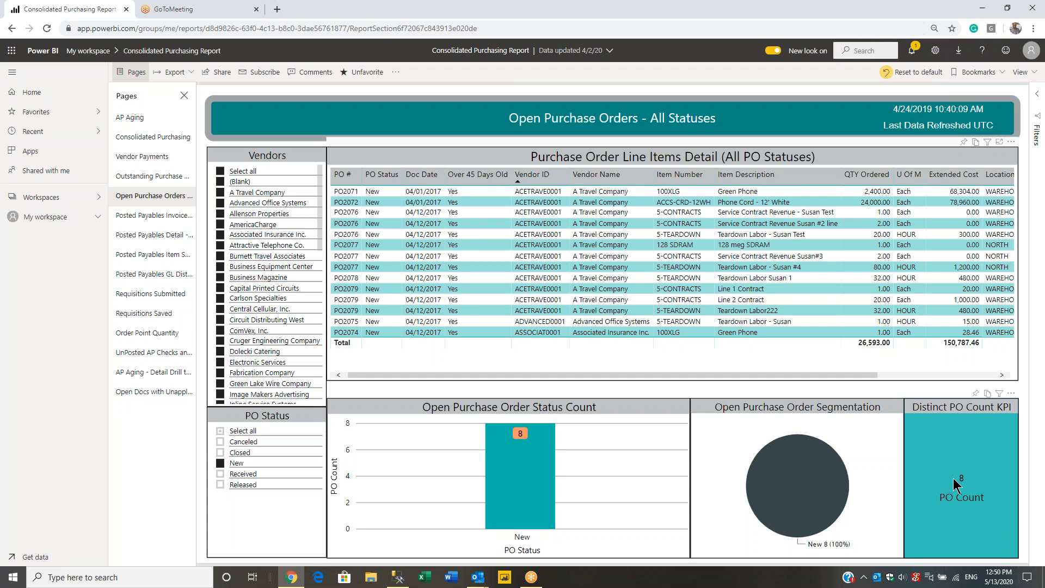
Select all PO statuses and inspect the segments of the segmentation pie and the bars of the status count chart.
{"action": "left_click", "coordinate": [220, 430]}
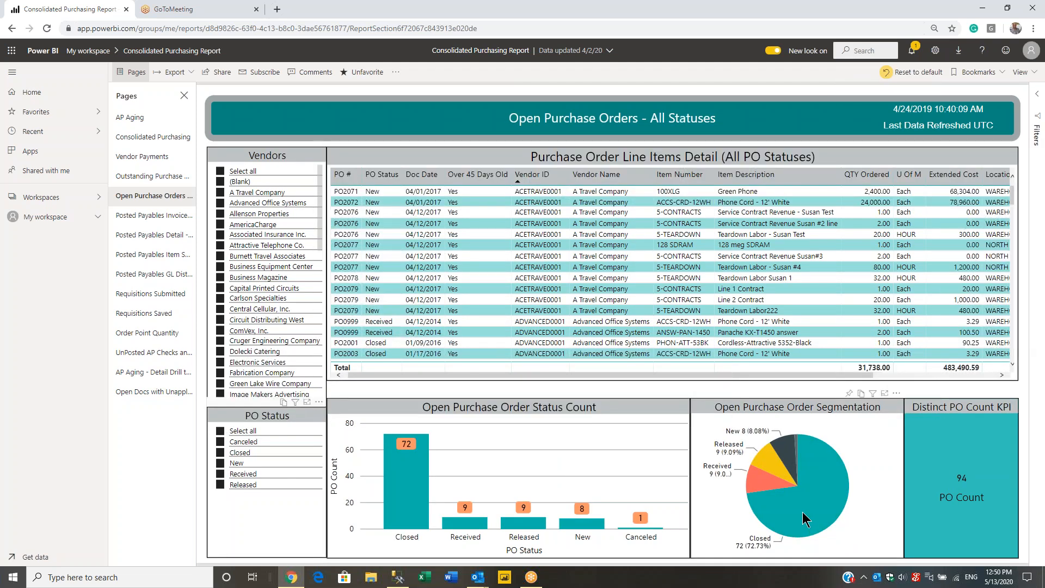
{"action": "mouse_move", "coordinate": [755, 489]}
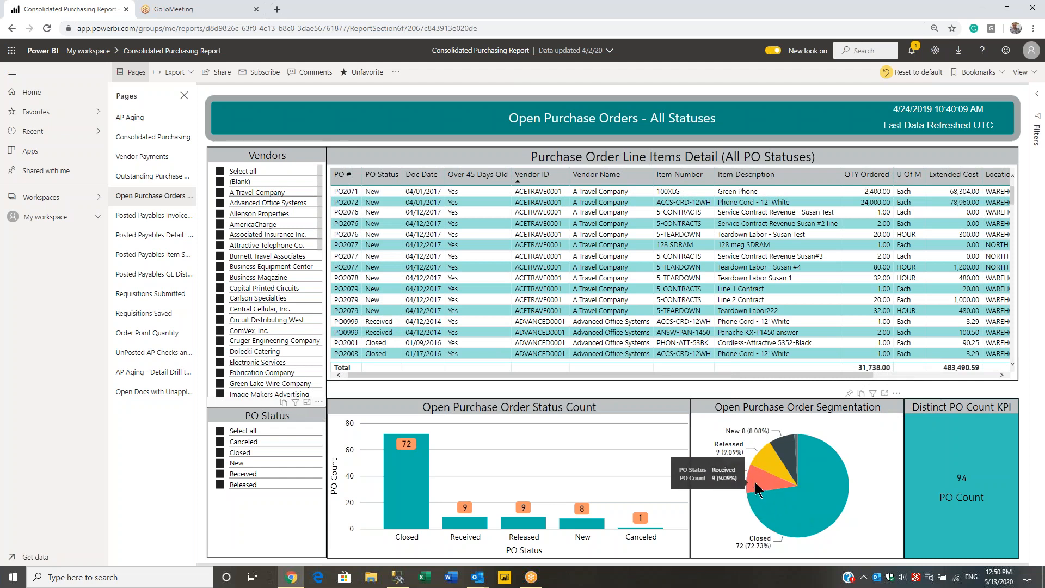
{"action": "mouse_move", "coordinate": [783, 468]}
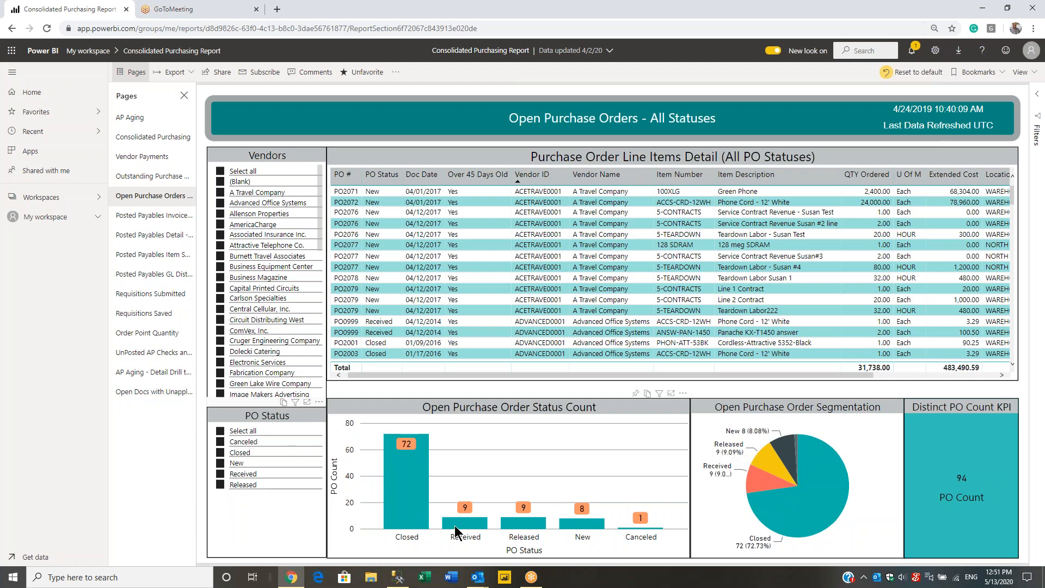
{"action": "mouse_move", "coordinate": [456, 530]}
{"action": "mouse_move", "coordinate": [400, 476]}
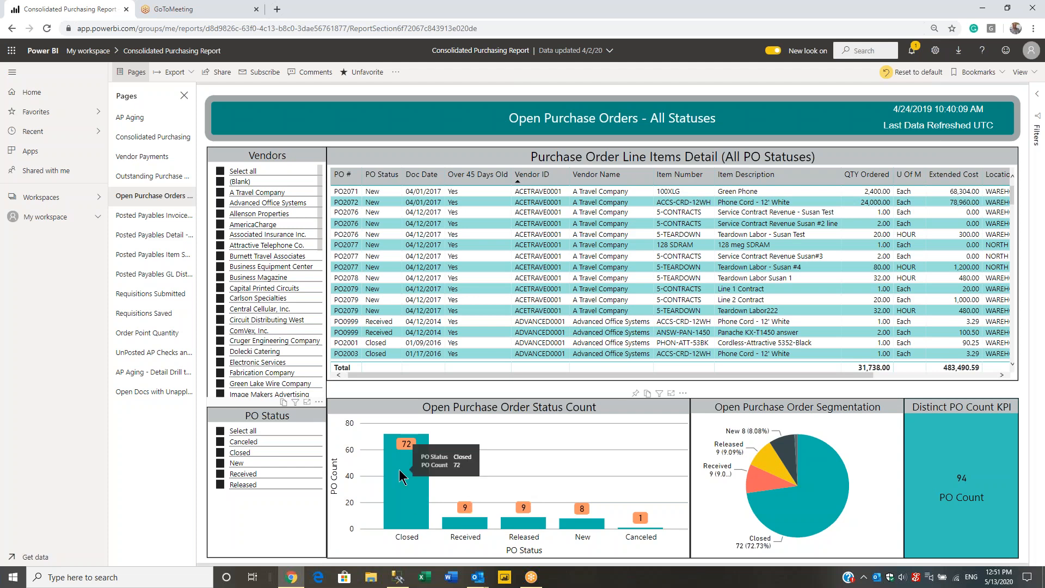
Cross-highlight the page by the Closed bar and then by the Received bar of the status count chart.
{"action": "left_click", "coordinate": [398, 496]}
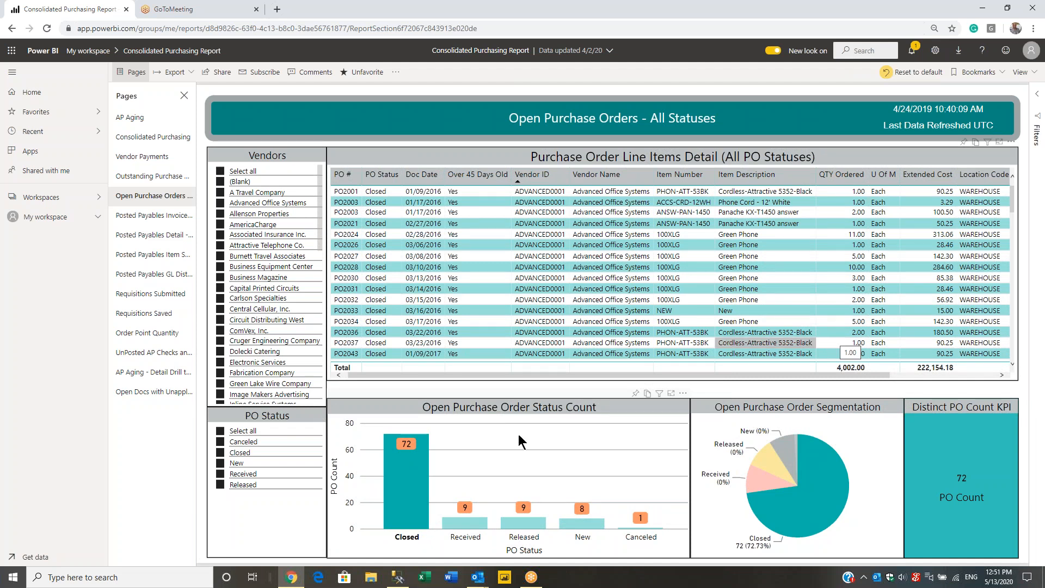
{"action": "mouse_move", "coordinate": [424, 497]}
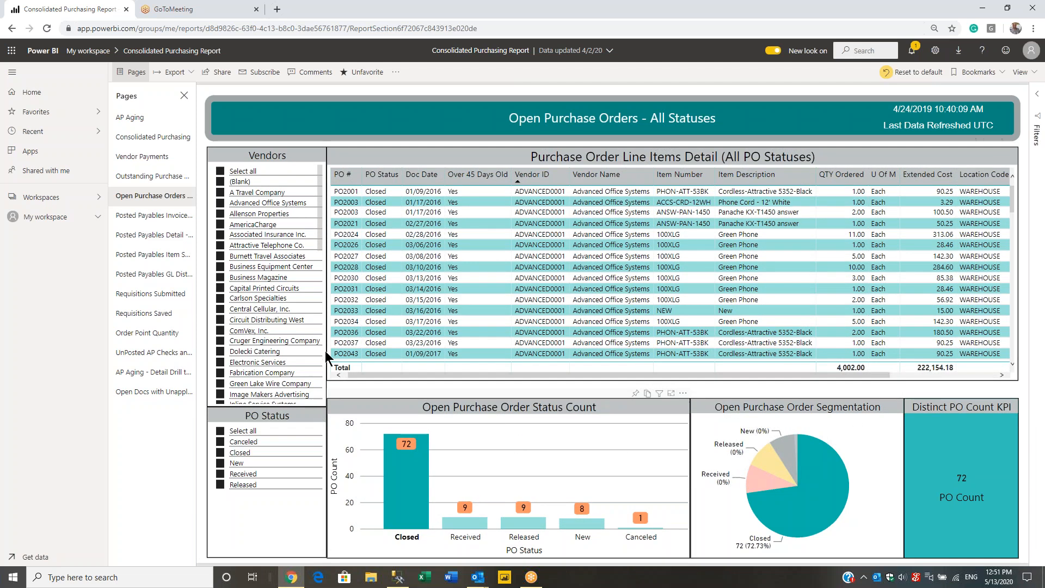
{"action": "scroll", "coordinate": [375, 375], "scroll_direction": "right", "scroll_amount": 3}
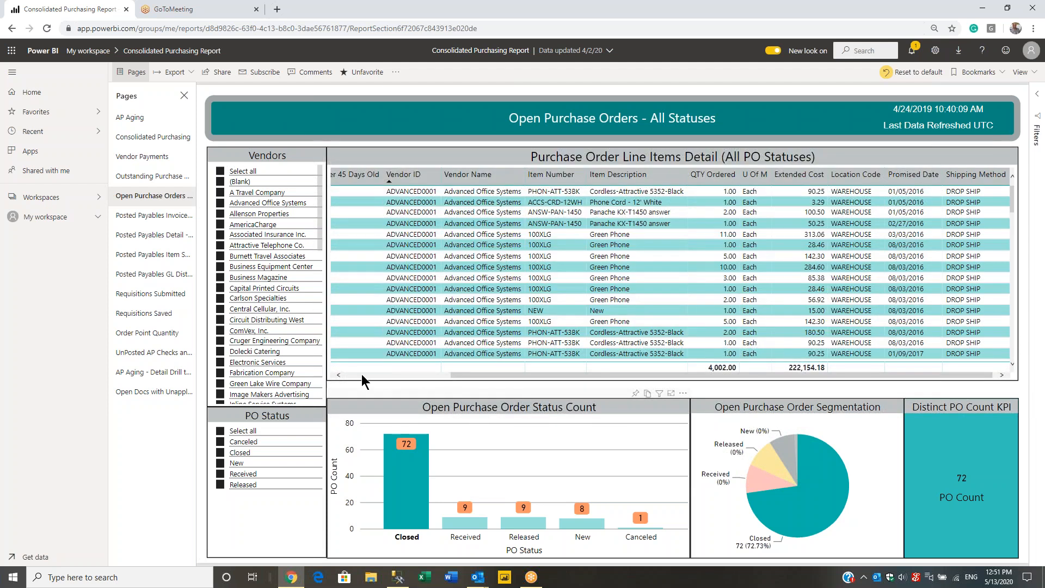
{"action": "left_click", "coordinate": [456, 524]}
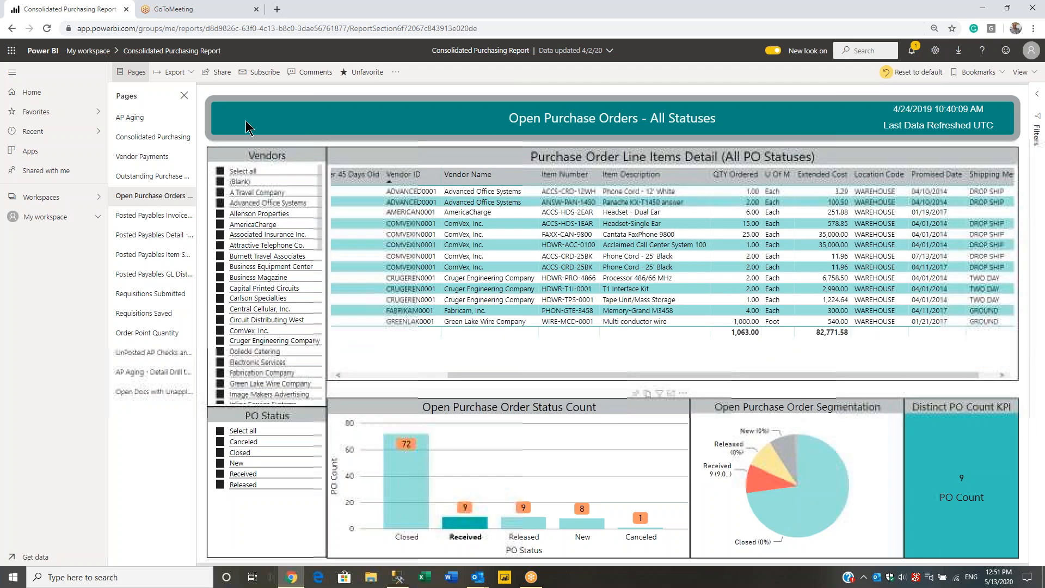
Open the Posted Payables Invoices From POP and GL Distribution page and look through the Invoice # choices and invoice rows.
{"action": "left_click", "coordinate": [154, 215]}
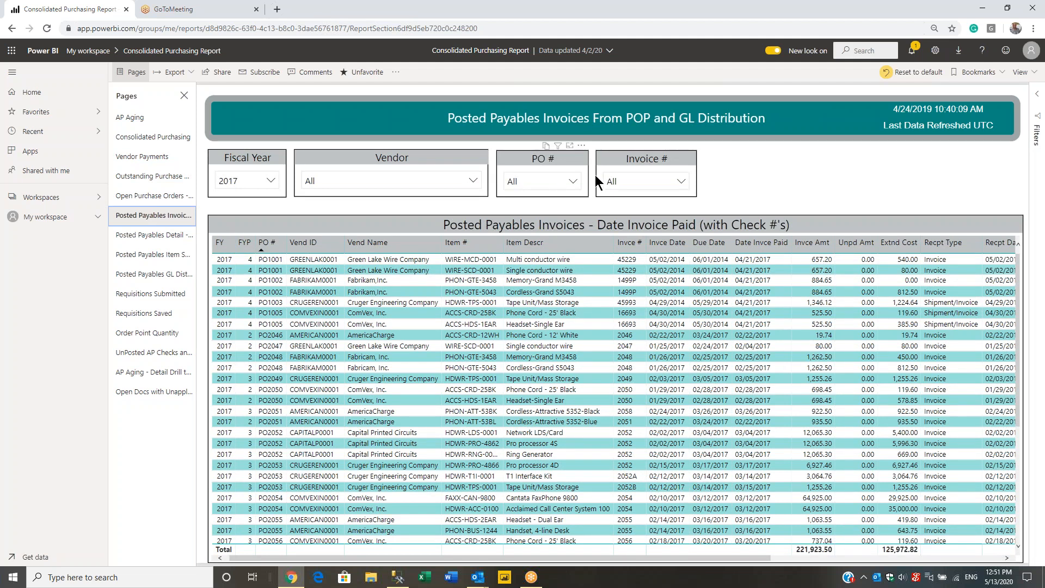
{"action": "left_click", "coordinate": [681, 182]}
{"action": "scroll", "coordinate": [634, 302], "scroll_direction": "down", "scroll_amount": 3}
{"action": "scroll", "coordinate": [634, 302], "scroll_direction": "up", "scroll_amount": 3}
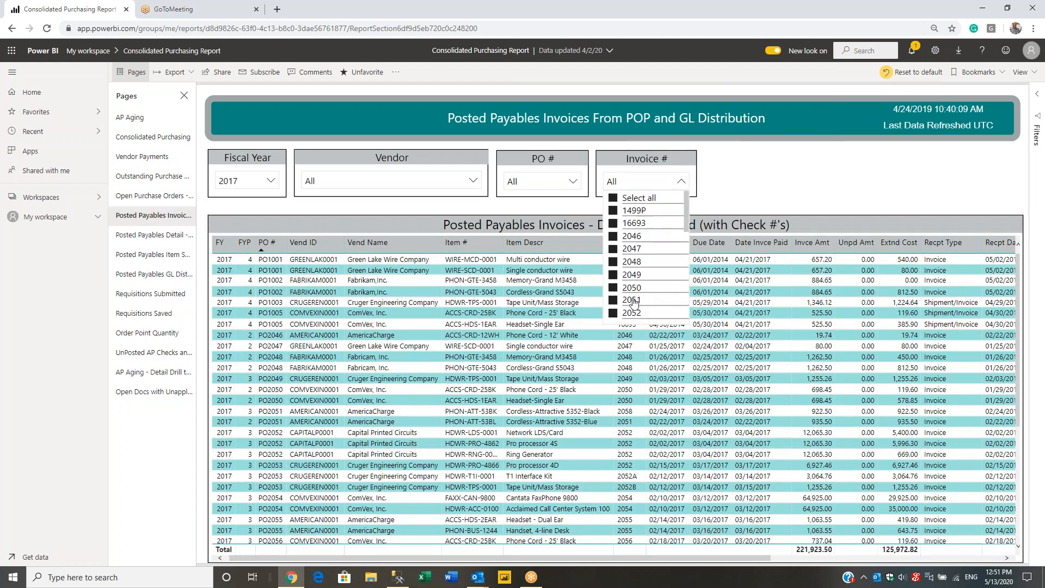
{"action": "left_click", "coordinate": [730, 183]}
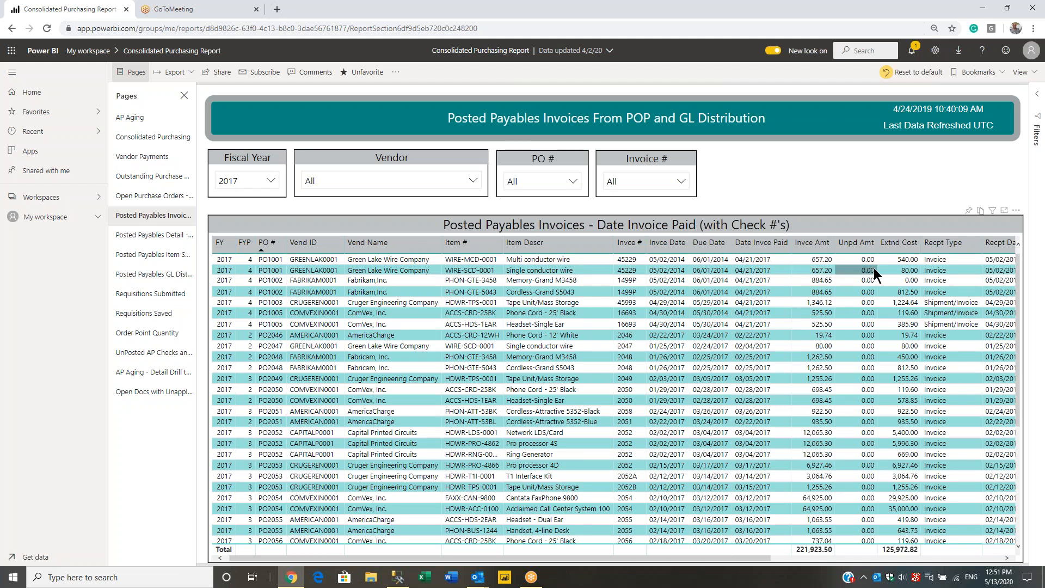
{"action": "scroll", "coordinate": [860, 326], "scroll_direction": "down", "scroll_amount": 5}
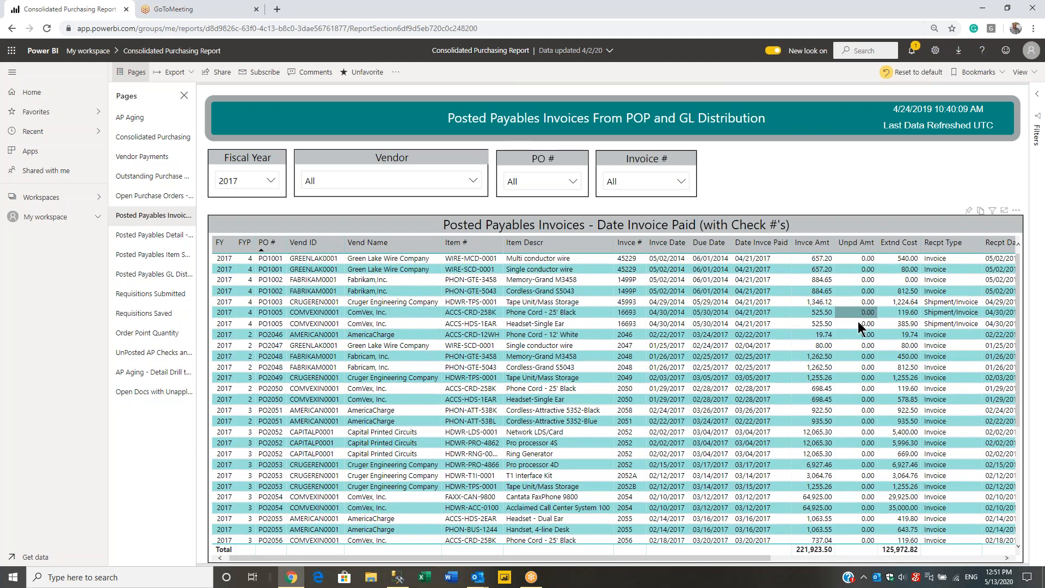
{"action": "scroll", "coordinate": [857, 322], "scroll_direction": "up", "scroll_amount": 5}
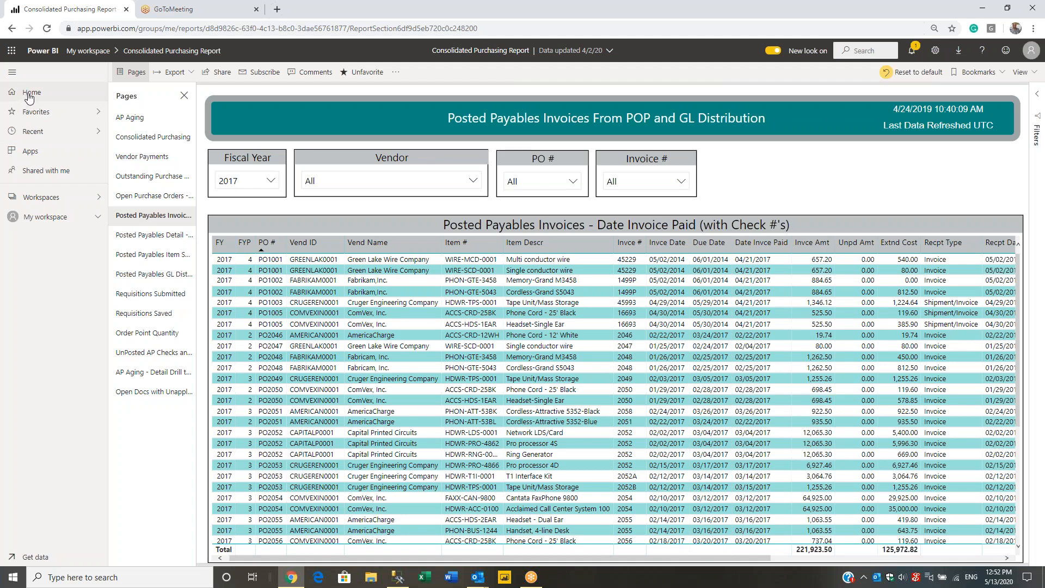
Open the Consolidated Financials Report from the home page and display its export formats.
{"action": "left_click", "coordinate": [29, 96]}
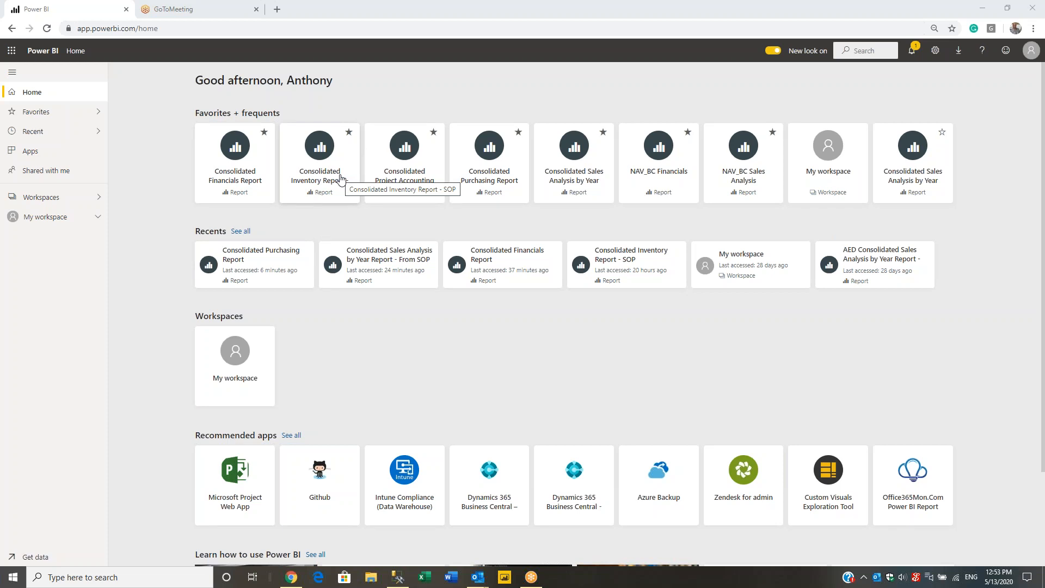
{"action": "left_click", "coordinate": [239, 164]}
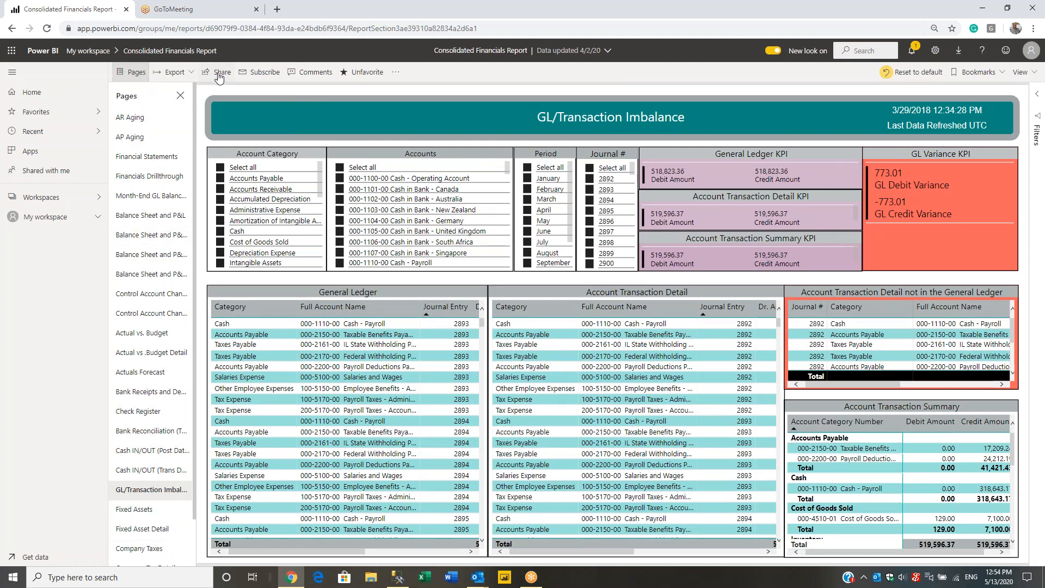
{"action": "left_click", "coordinate": [189, 75]}
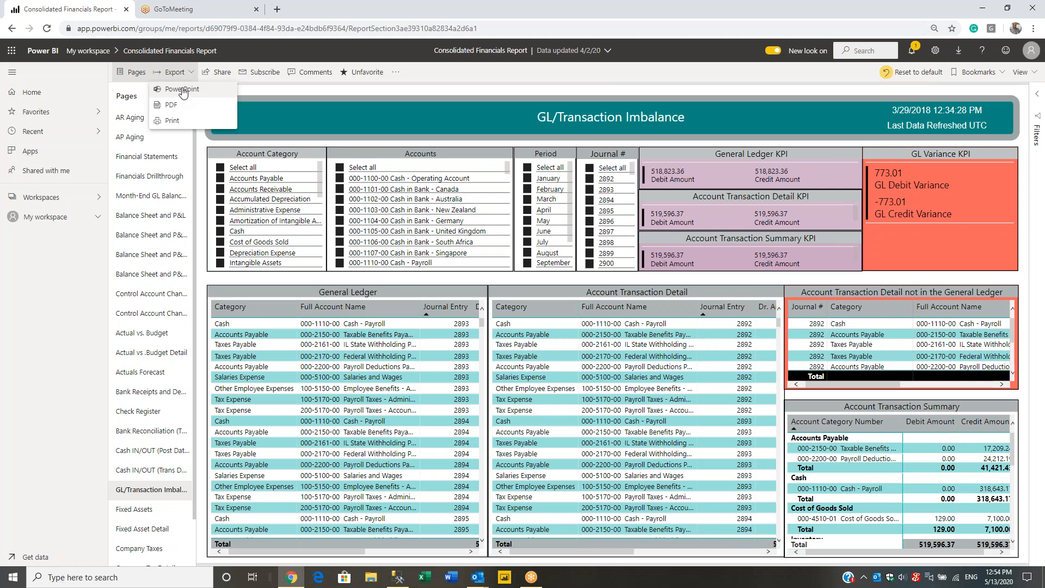
Start sharing the Consolidated Financials Report with the Sandbox account, and then cancel the sharing.
{"action": "left_click", "coordinate": [221, 73]}
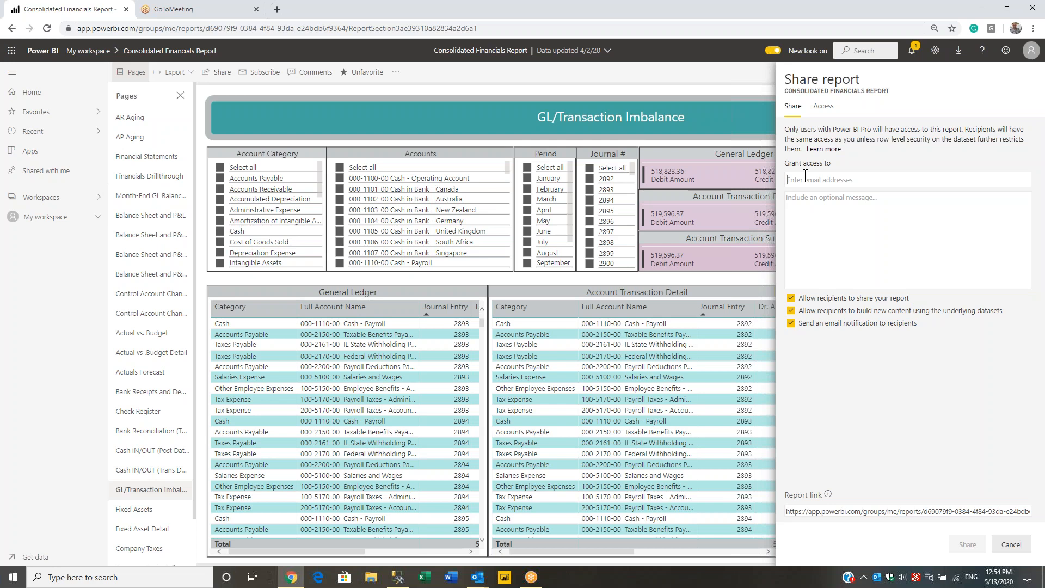
{"action": "left_click", "coordinate": [806, 177]}
{"action": "type", "text": "sand"}
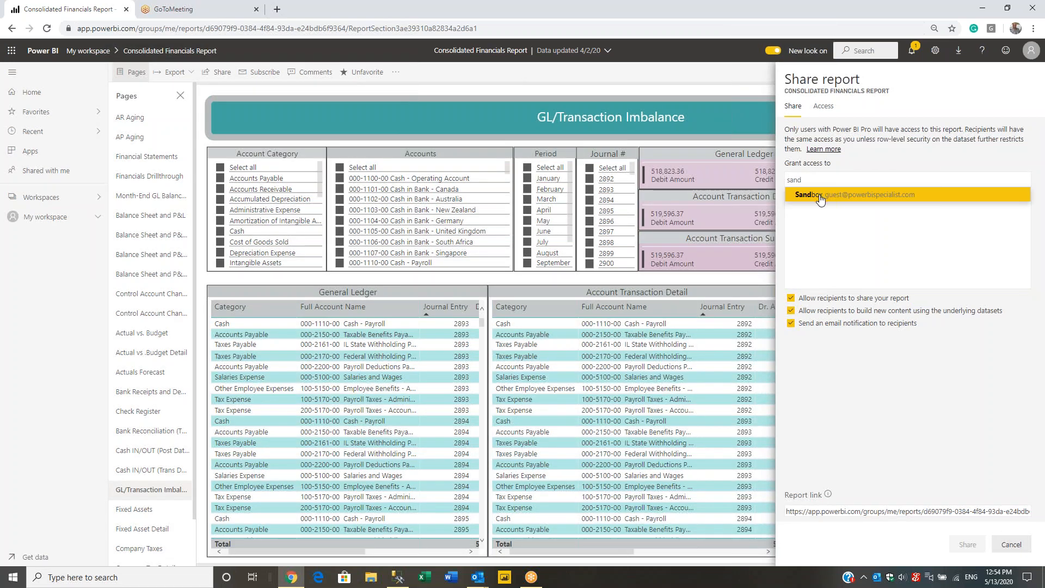
{"action": "left_click", "coordinate": [819, 197]}
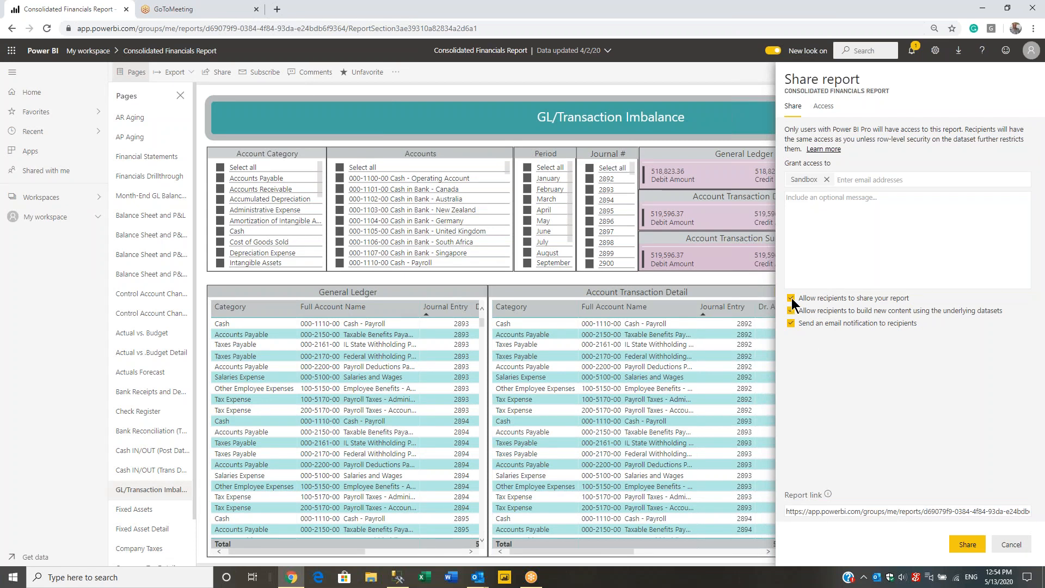
{"action": "left_click", "coordinate": [798, 322]}
{"action": "left_click", "coordinate": [1010, 544]}
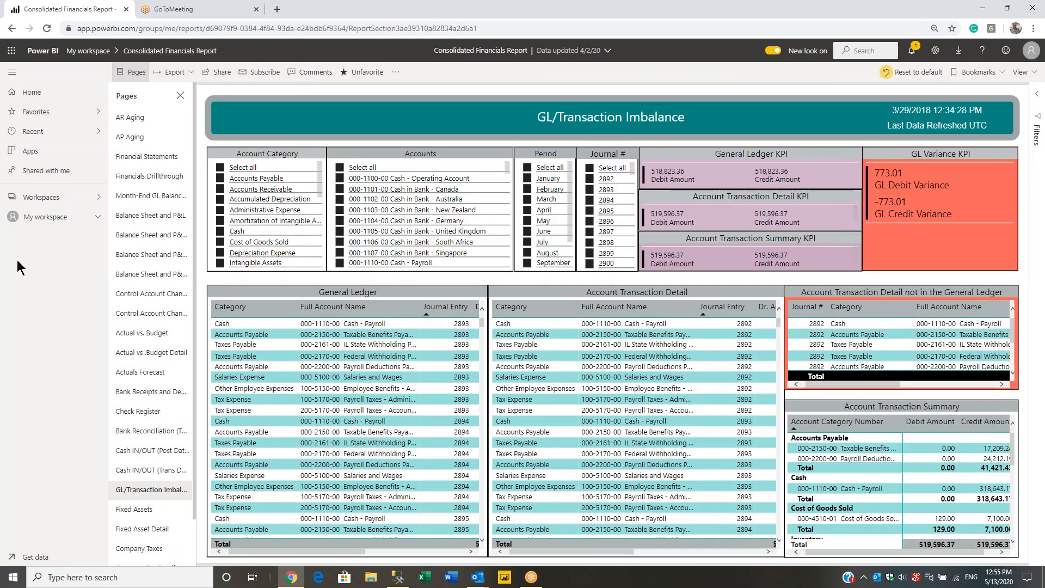
Return to the Power BI home page.
{"action": "left_click", "coordinate": [38, 95]}
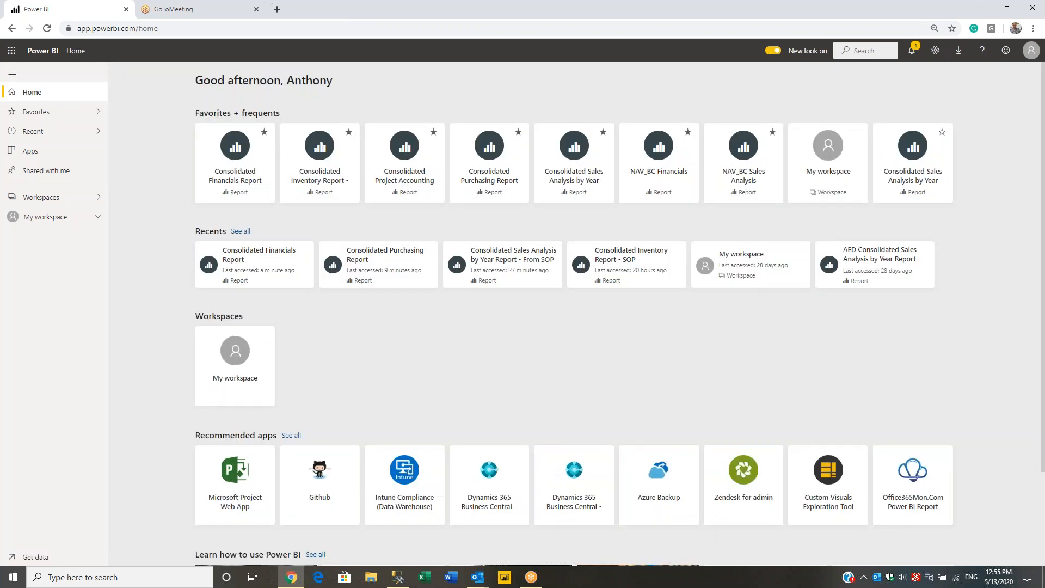